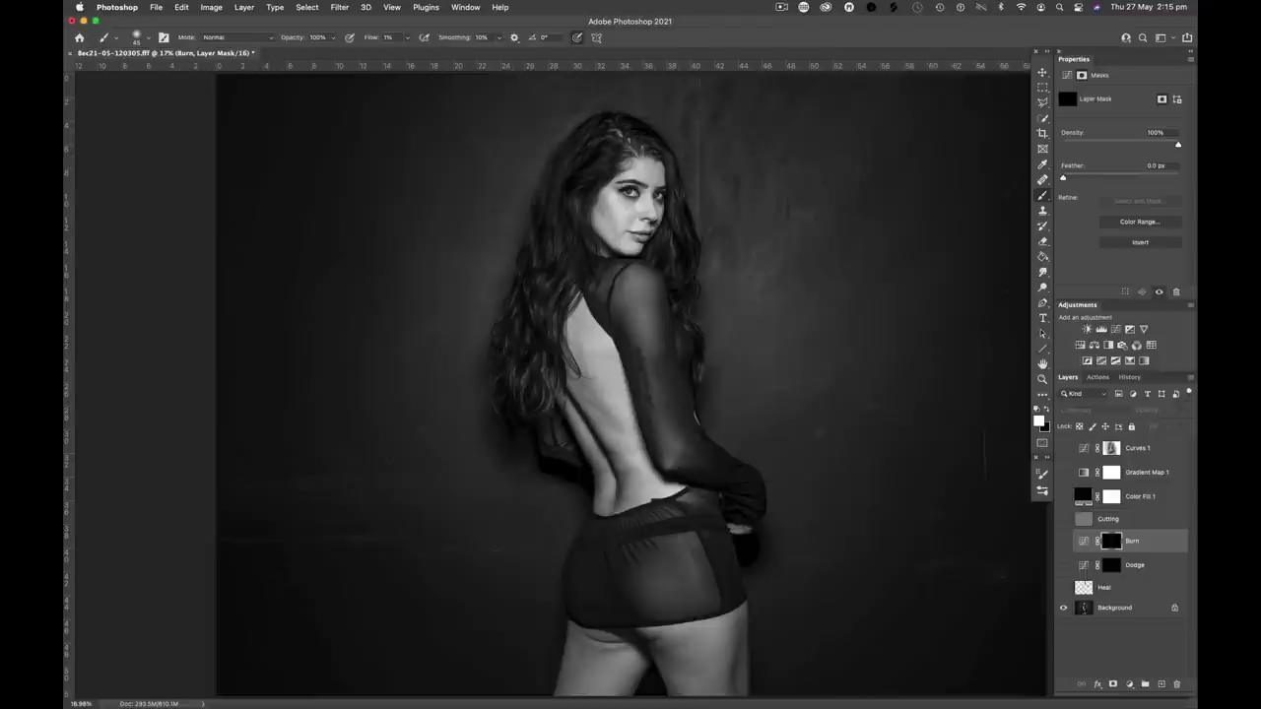
Step: Toggle the visibility of all layers above the Background to compare the retouched photo with the original
key(alt)
alt+click(1063, 608)
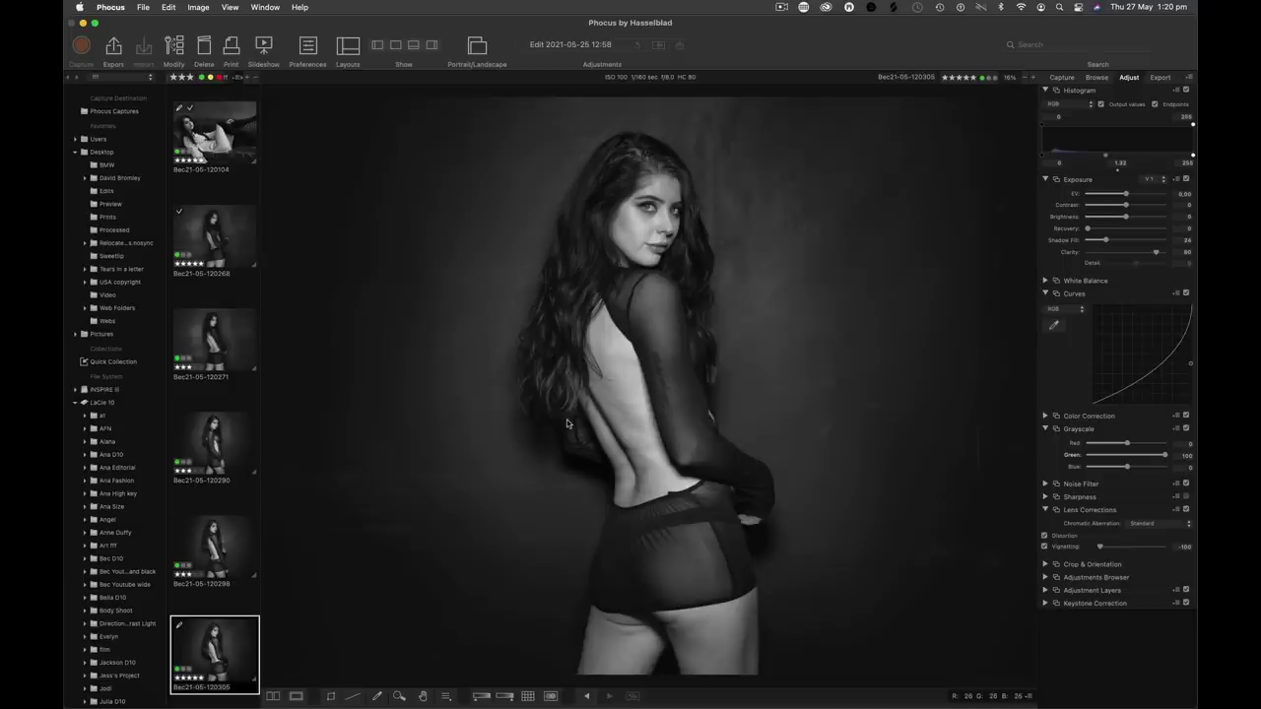
Step: Copy the raw photo Bec21-05-120305.fff from Phocus to the Desktop and open it in Photoshop's Camera Raw
drag(221, 666, 138, 161)
key(super+h)
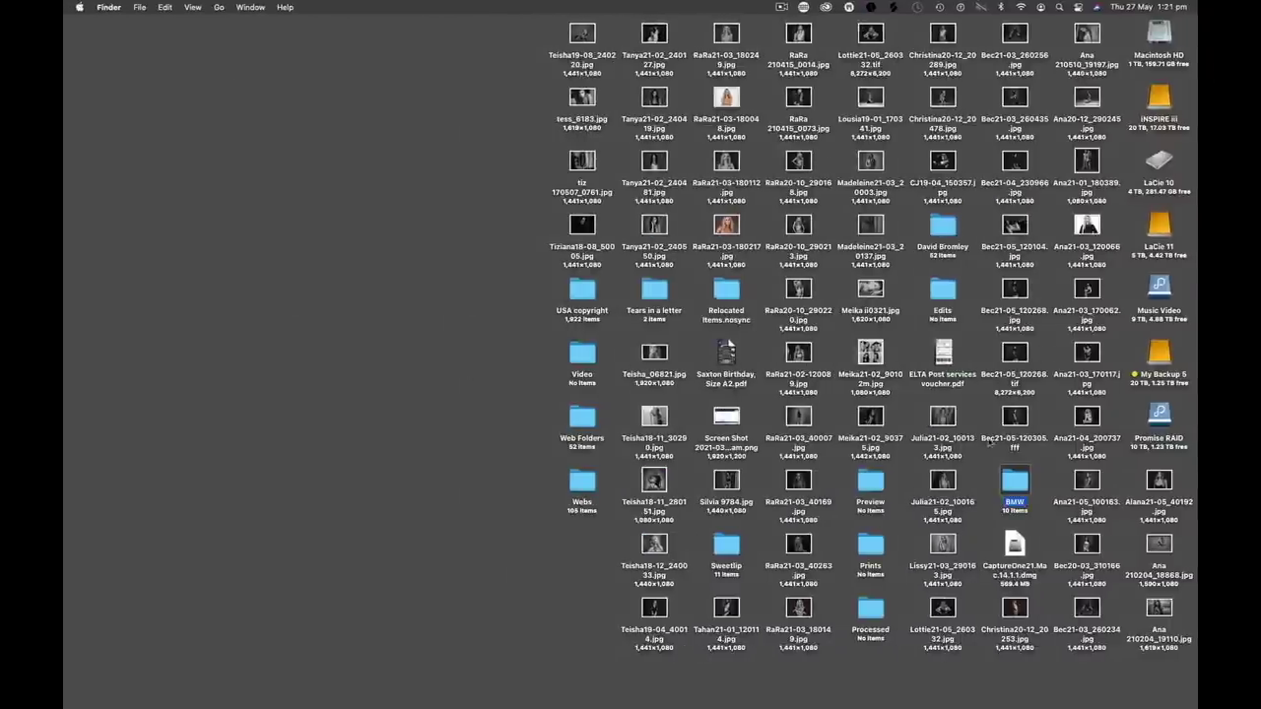
click(1021, 422)
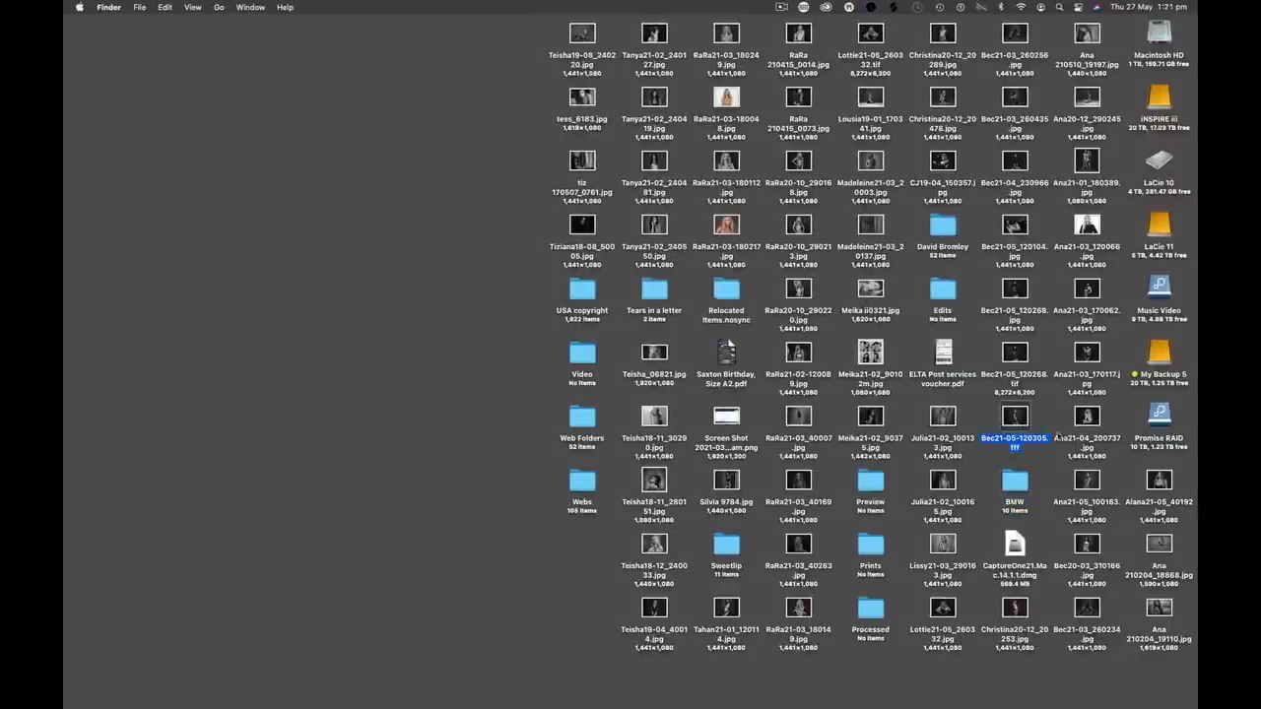
mouse_move(869, 703)
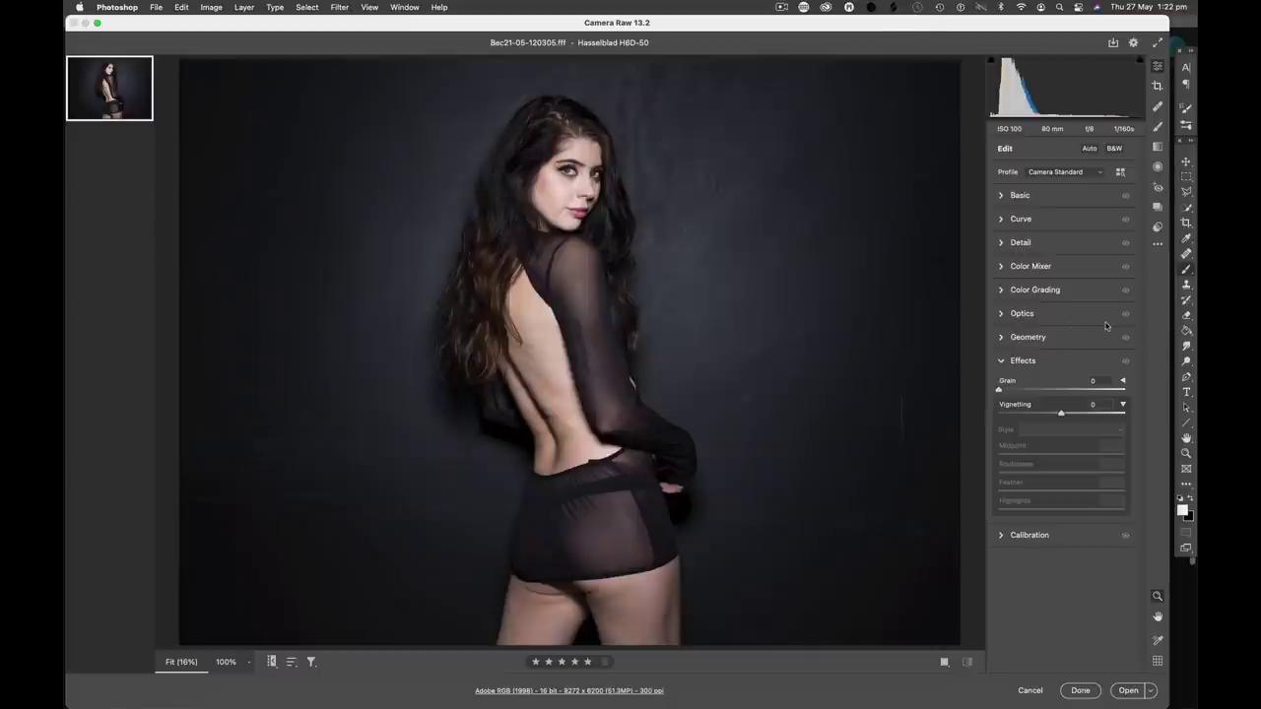
Step: Check the sharpening and noise reduction values in the Detail settings
click(1000, 244)
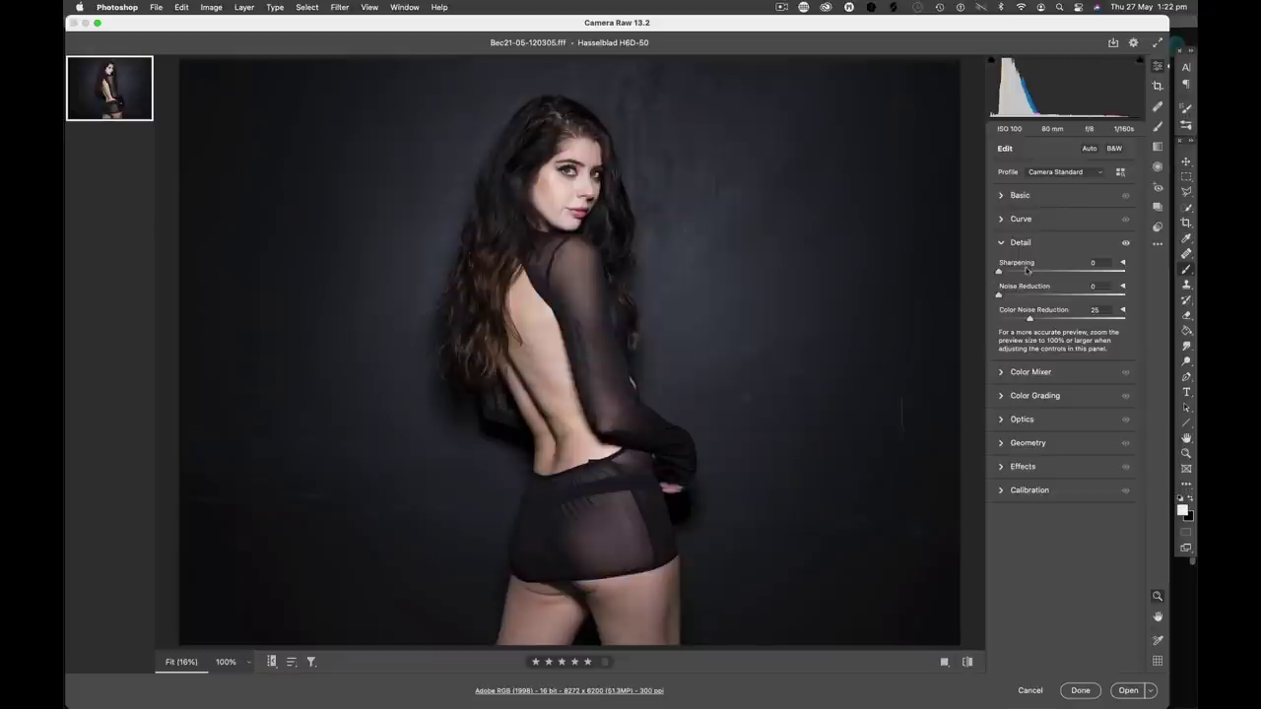
click(1001, 246)
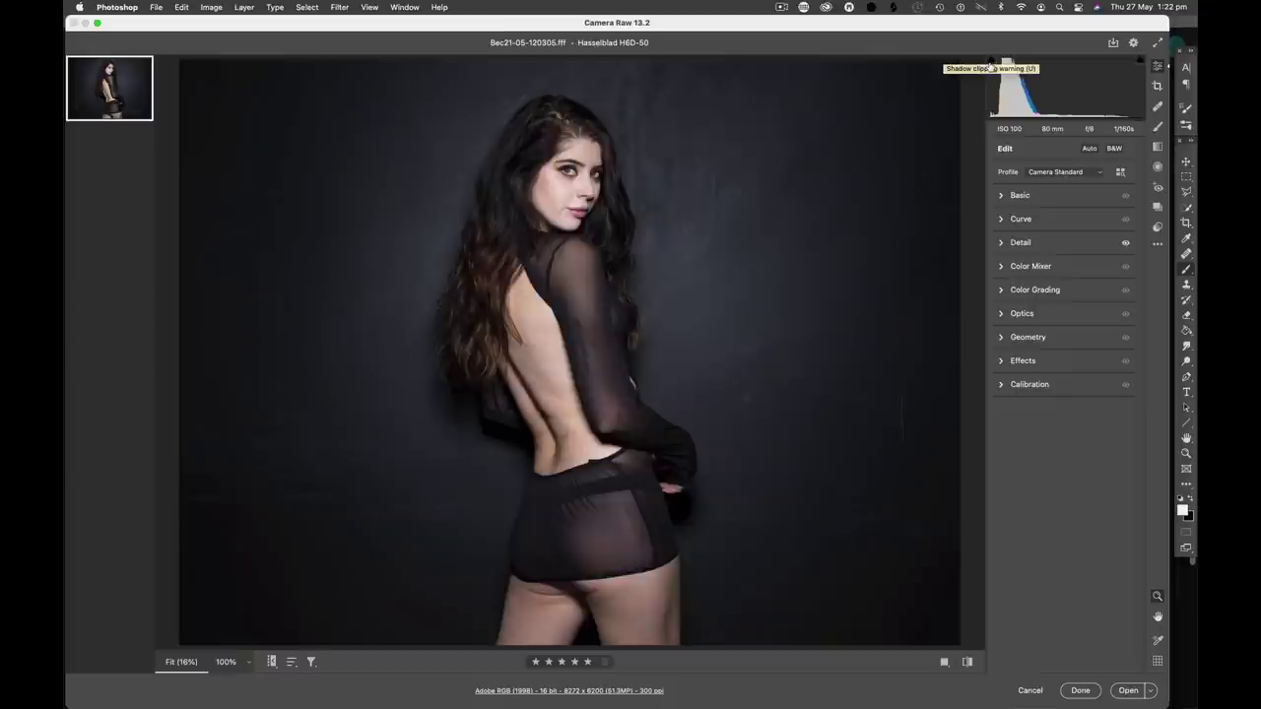
Step: Set Highlights to -12 and Shadows to +56 in the Basic adjustments, leaving Whites at 0
click(1001, 196)
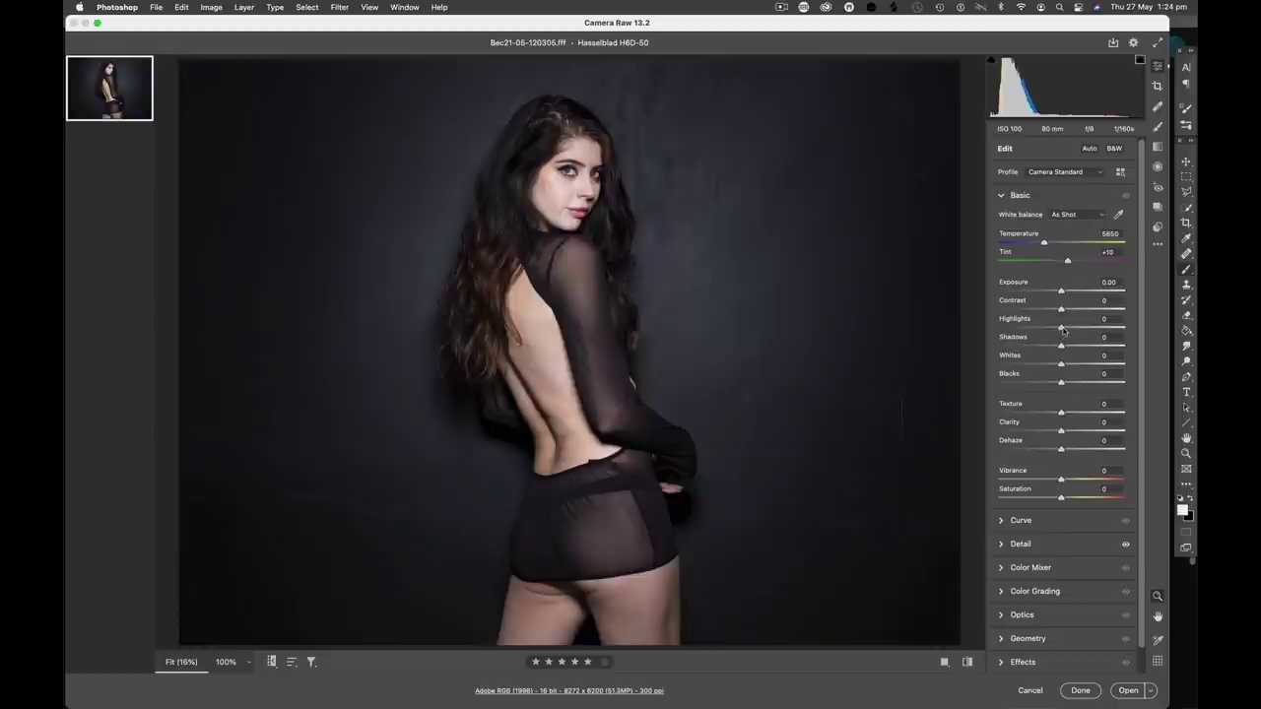
drag(1061, 329, 1053, 329)
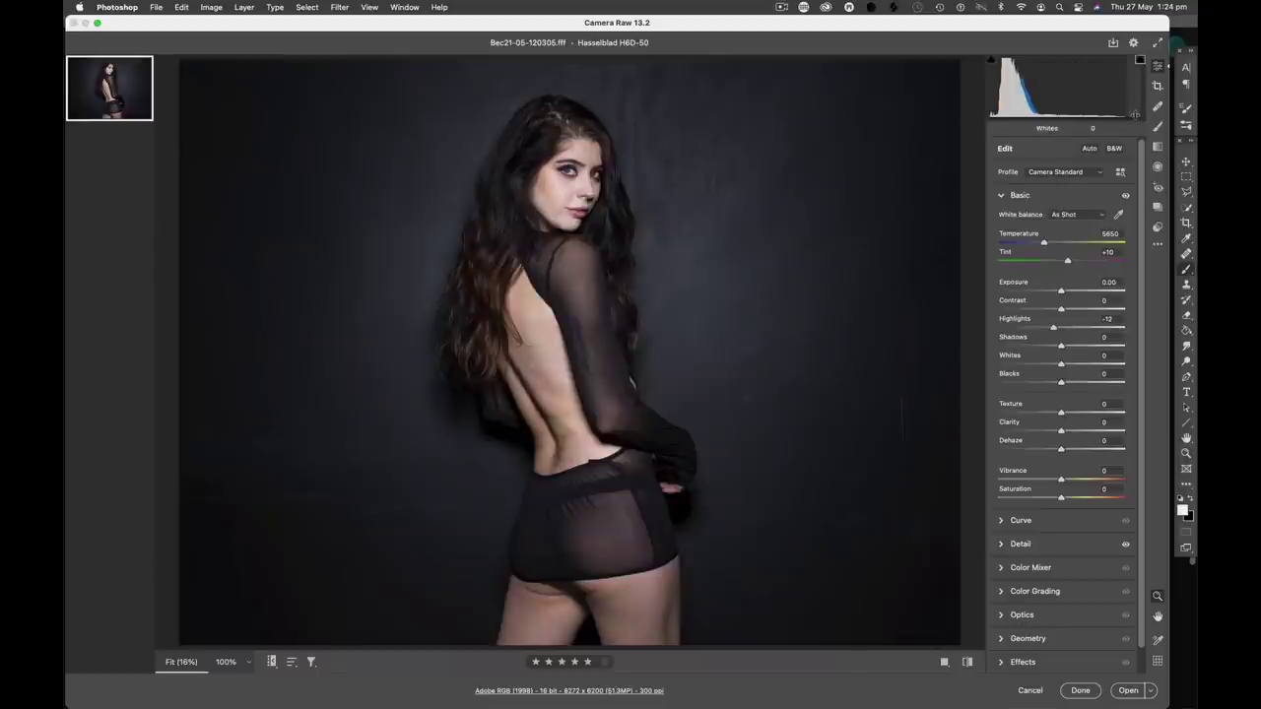
mouse_move(1061, 347)
mouse_down()
mouse_move(1097, 347)
mouse_move(1064, 366)
mouse_up()
double_click(1064, 365)
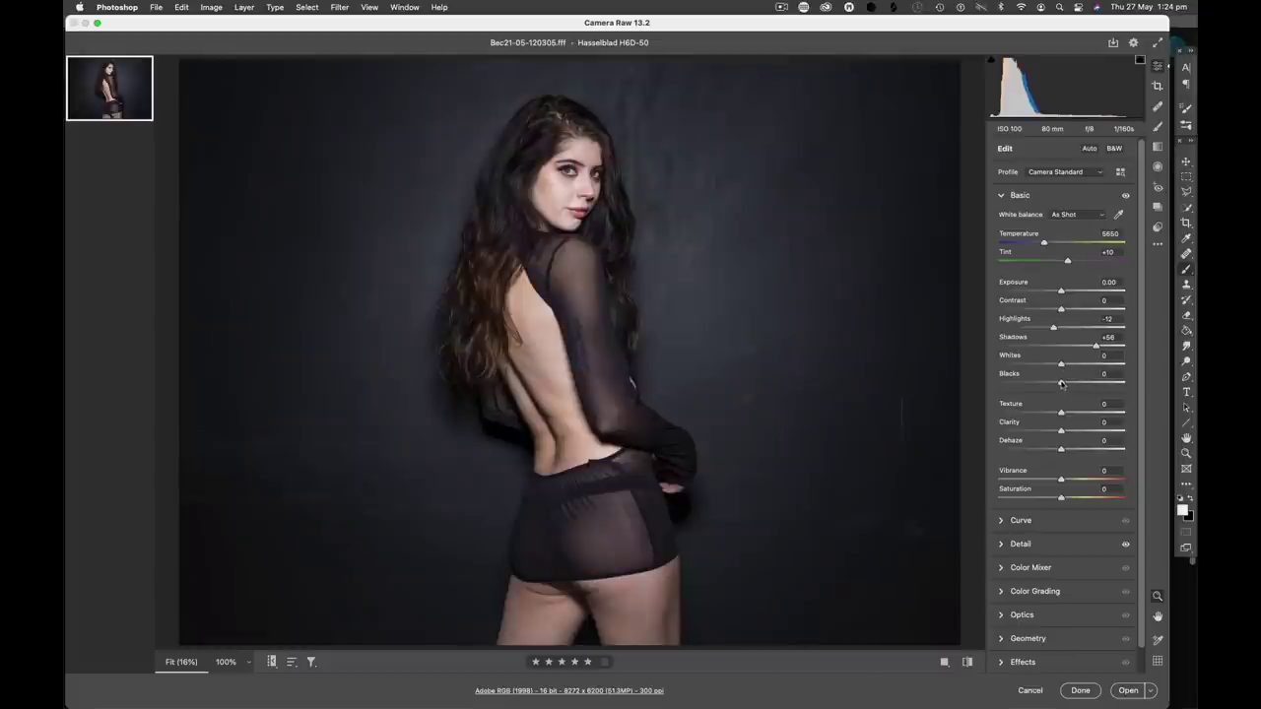
Step: Try lowering Blacks to -24, and reset it to 0
drag(1062, 383, 1047, 383)
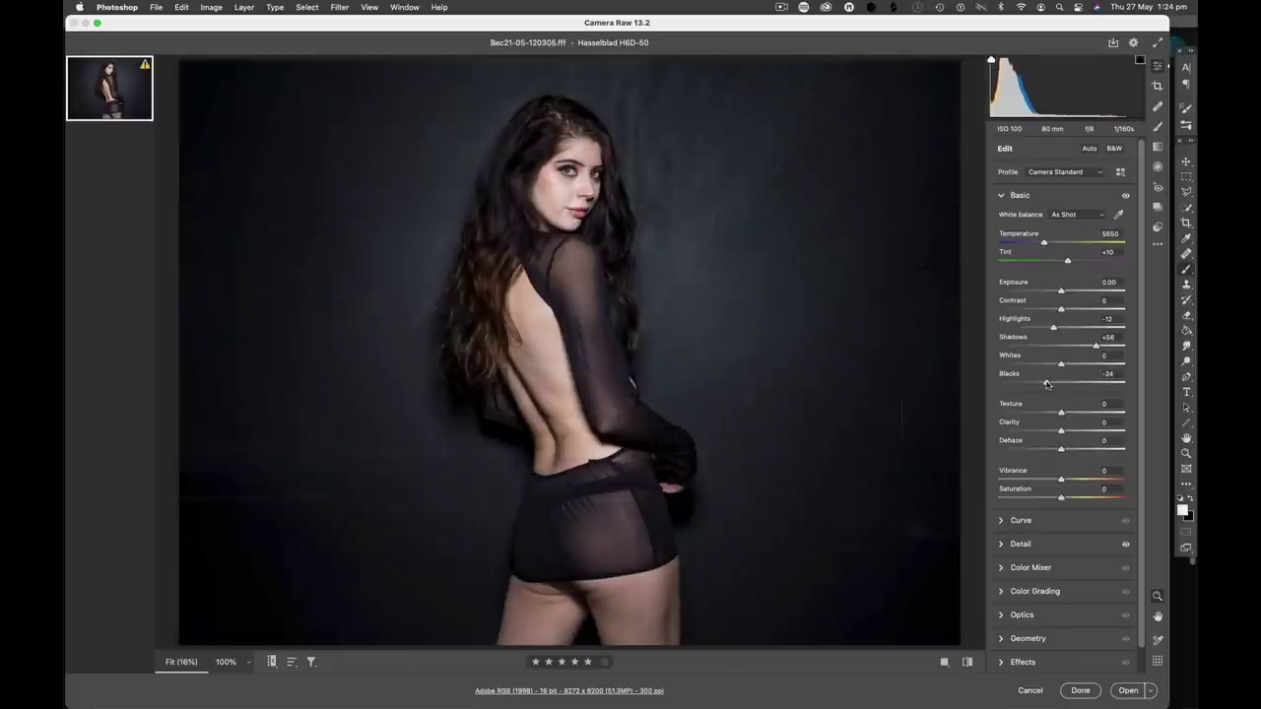
drag(1047, 383, 1064, 385)
double_click(1064, 384)
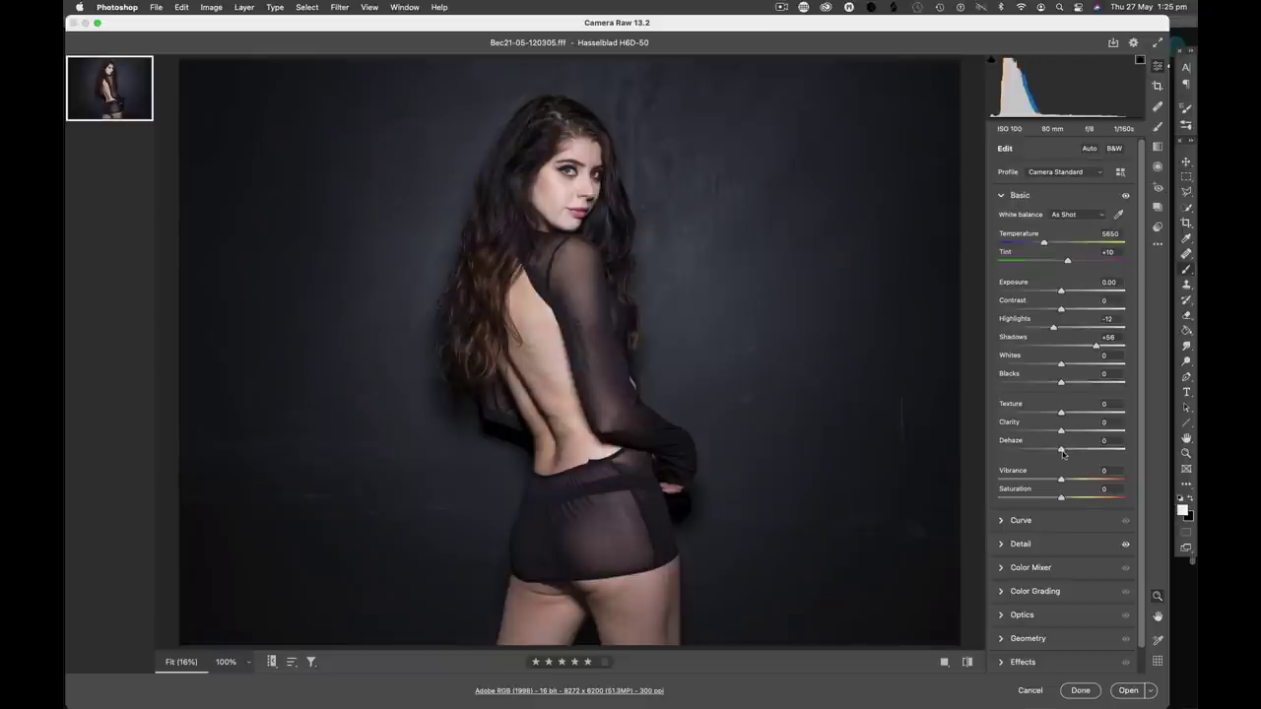
Step: Set Dehaze to +13 and Clarity to +15, trying a stronger Clarity of +41 first
mouse_move(1062, 452)
mouse_down()
mouse_move(1119, 452)
mouse_move(1070, 451)
mouse_up()
mouse_move(1061, 431)
mouse_down()
mouse_move(1128, 433)
mouse_move(1067, 431)
mouse_move(1085, 431)
mouse_up()
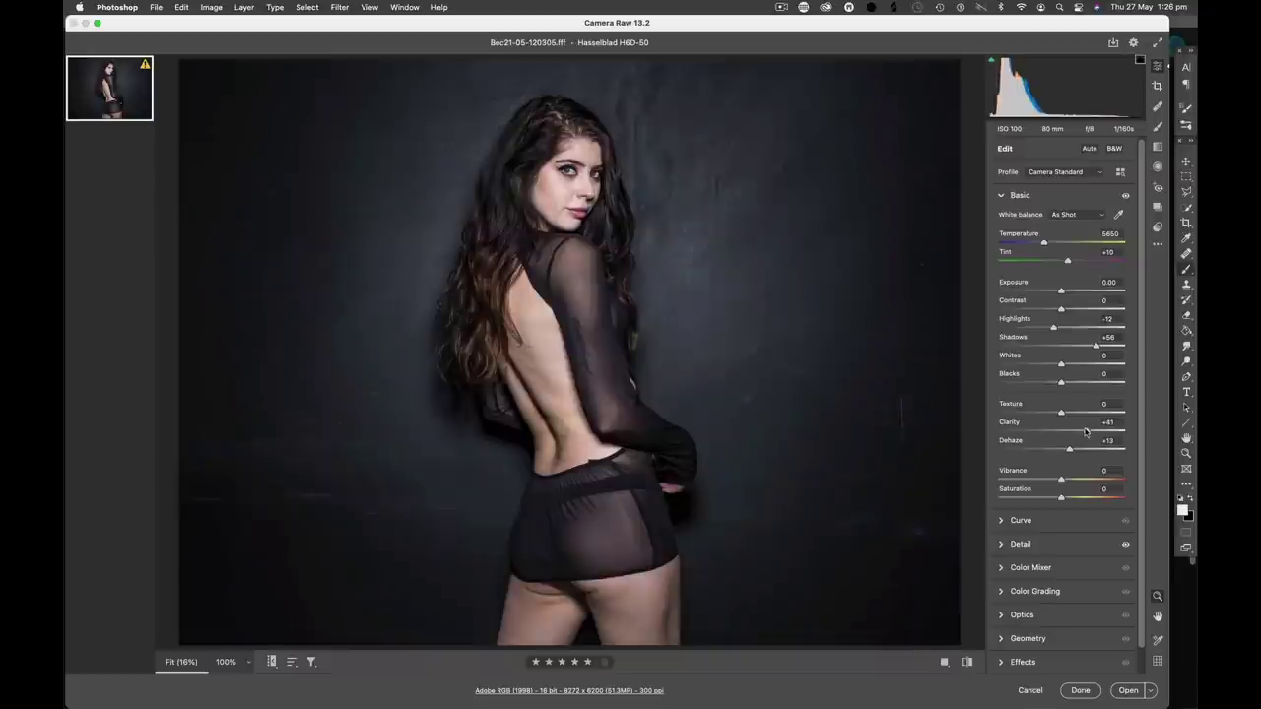
mouse_move(1084, 431)
mouse_down()
mouse_move(1060, 433)
mouse_move(1071, 433)
mouse_up()
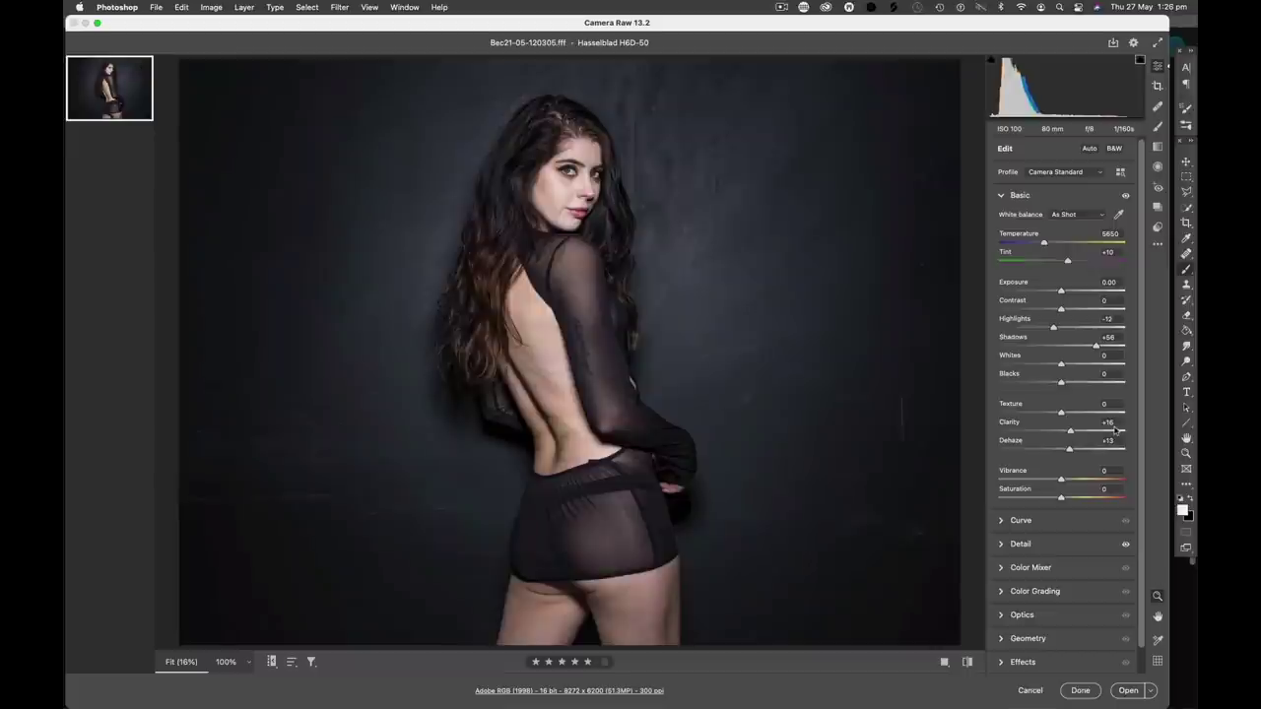
key(Down)
Step: Set Texture to -7 while judging the skin on the face at 100%, and return to the full image
click(570, 176)
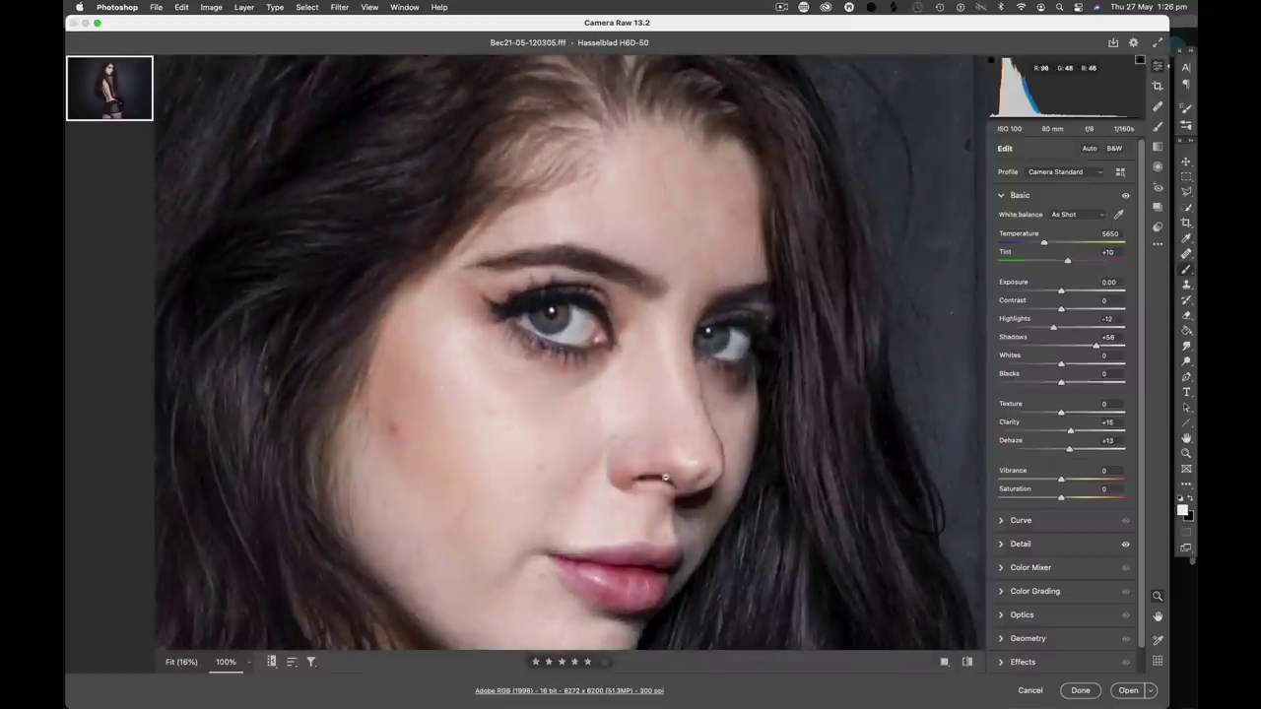
key(space)
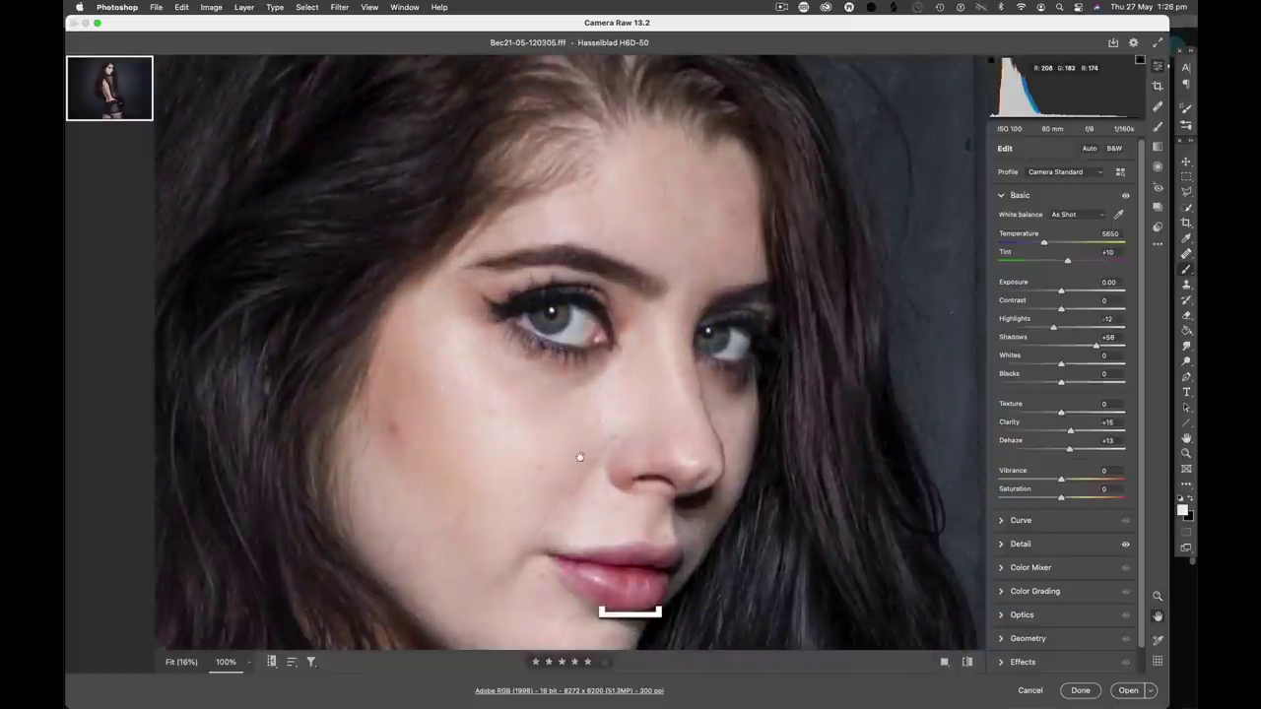
drag(580, 457, 591, 284)
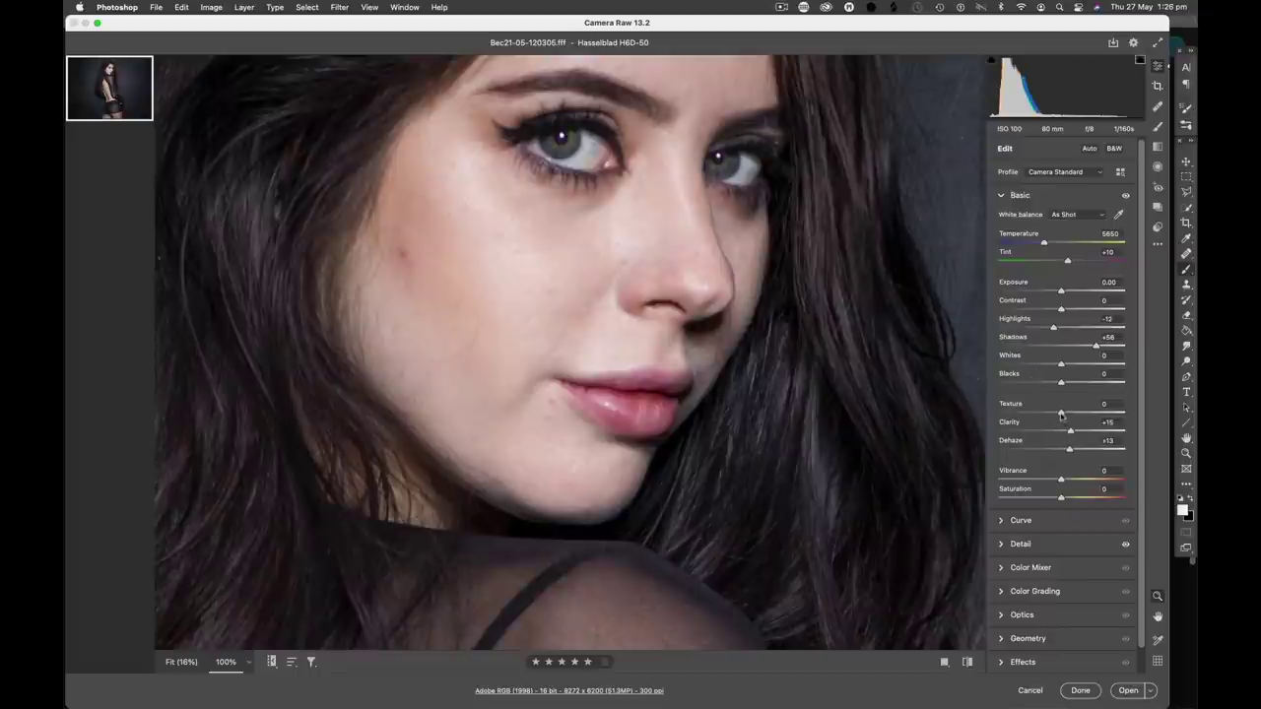
drag(1061, 416, 1102, 415)
drag(1087, 417, 1057, 415)
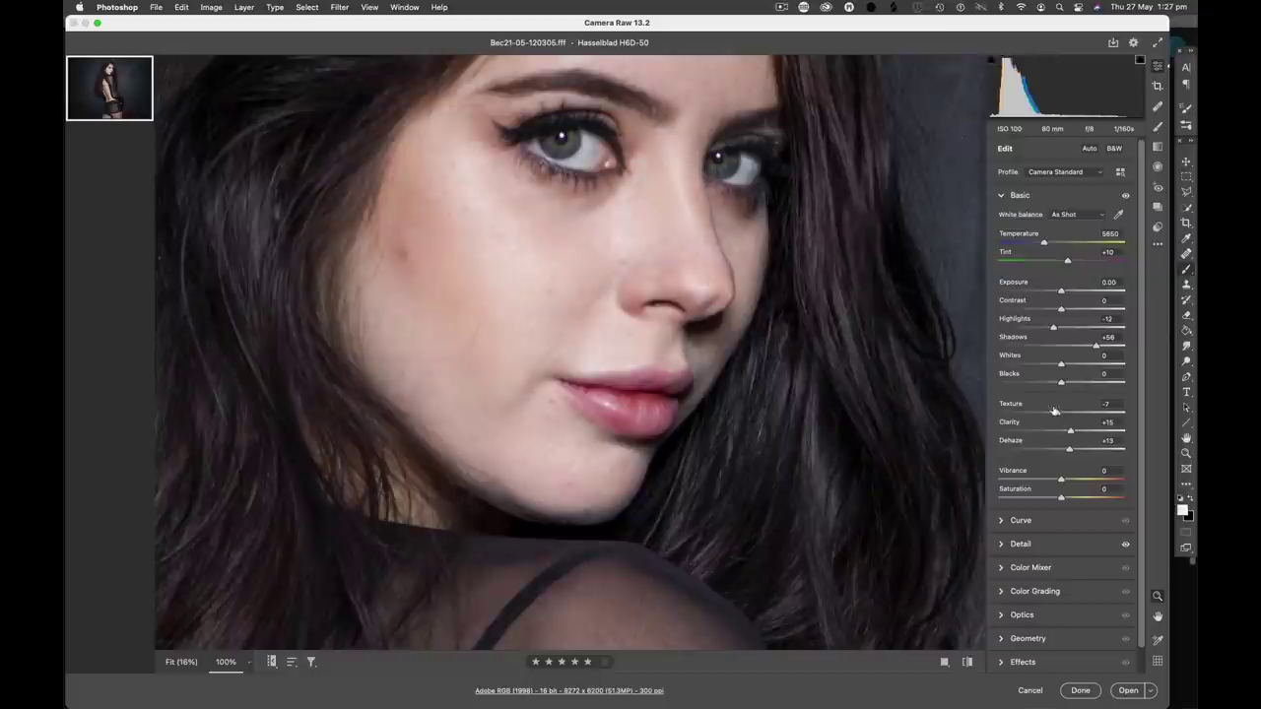
click(540, 267)
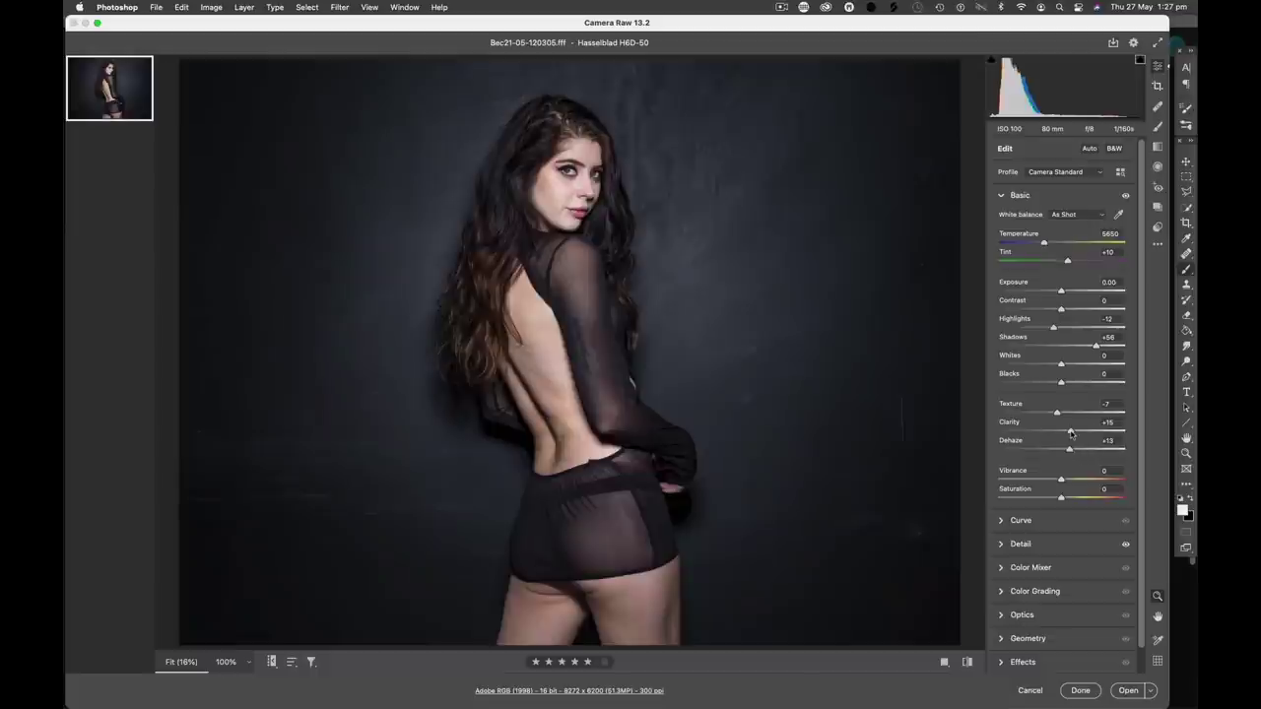
Step: Fine-tune Clarity to +14 and Dehaze to +10
drag(1071, 433, 1069, 434)
drag(1070, 451, 1069, 450)
Step: Convert the photo to black and white and apply the automatic B&W Mixer adjustment
click(1114, 149)
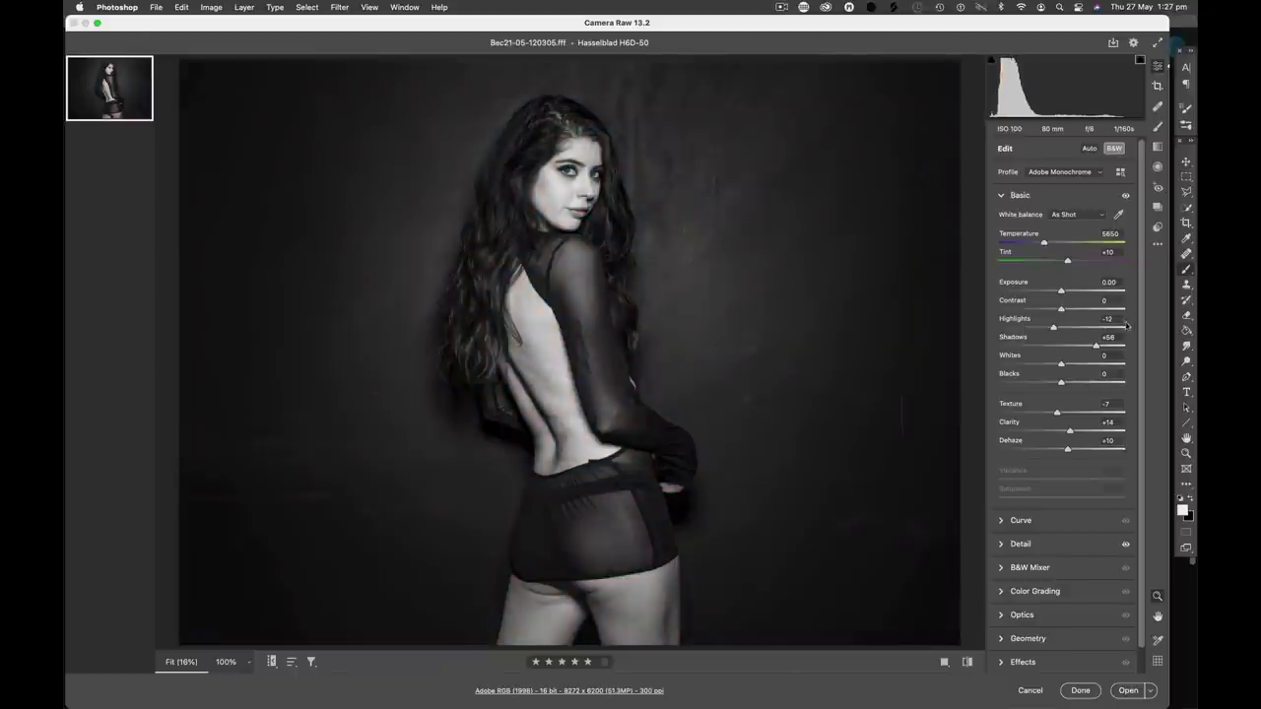
click(1002, 568)
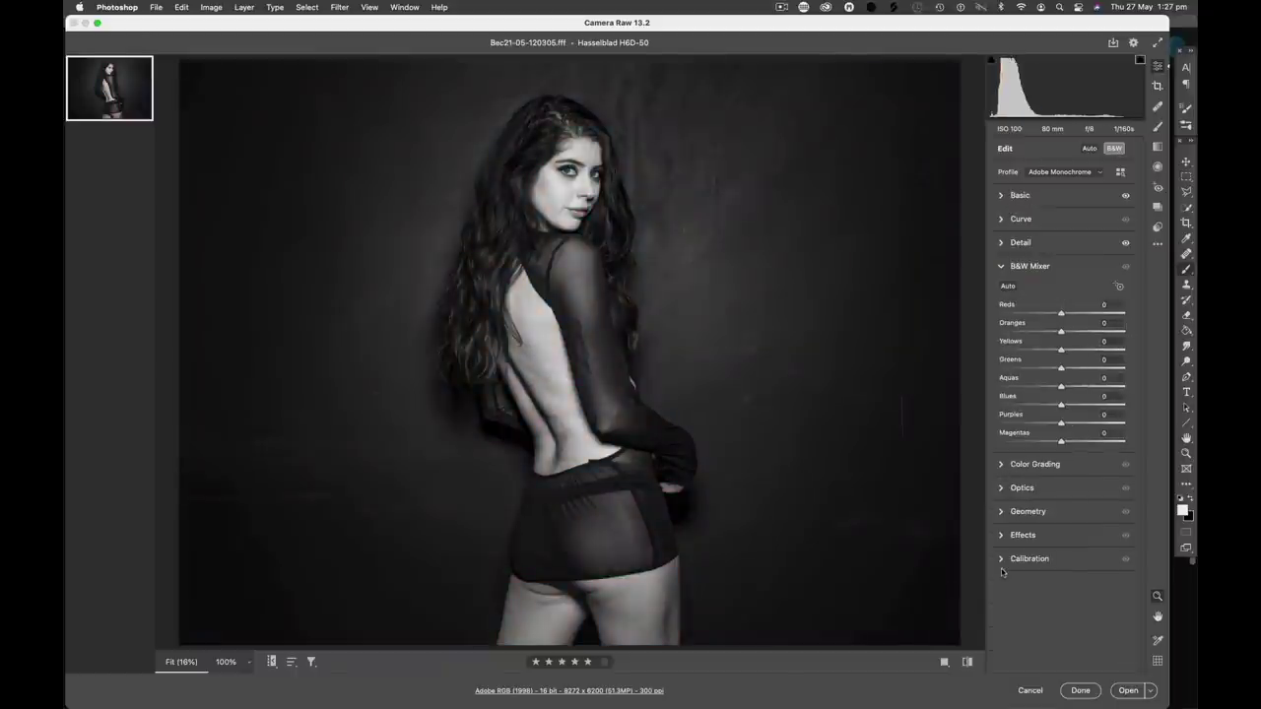
click(1009, 286)
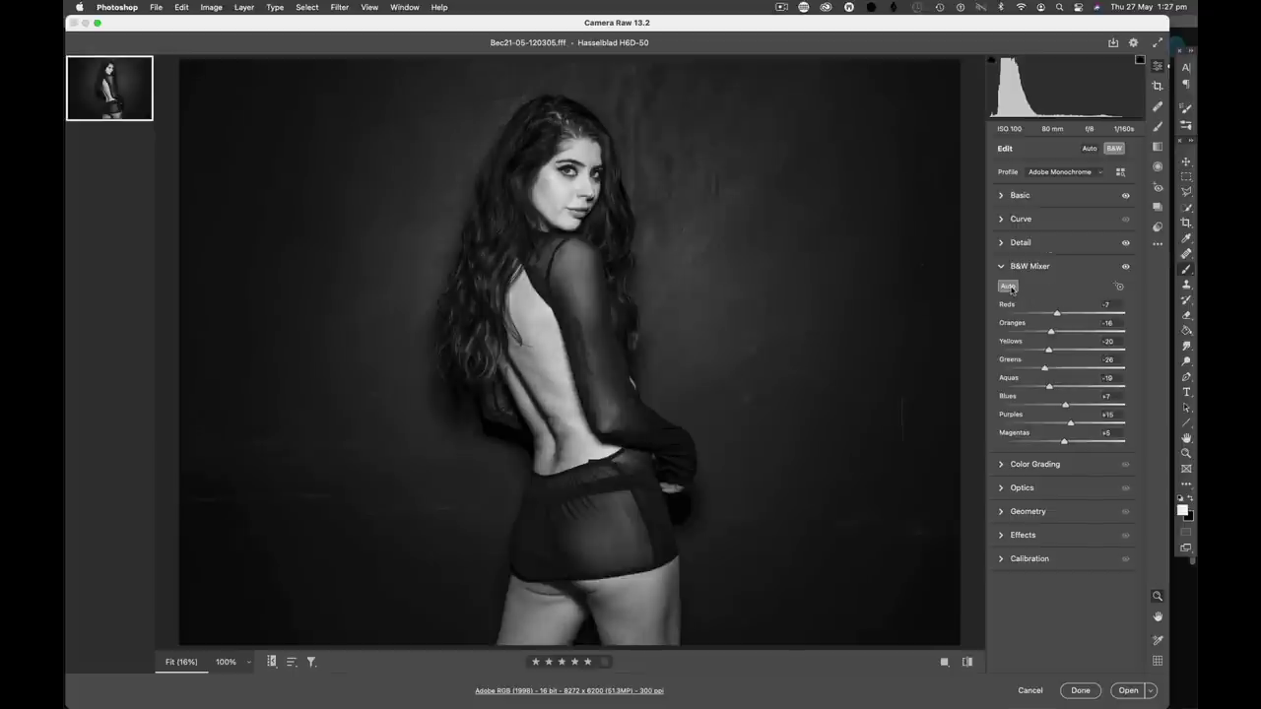
Step: Switch the automatic B&W mix off and on repeatedly to compare the tones, leaving it on
click(1010, 288)
click(1009, 288)
click(1010, 288)
click(1010, 288)
click(1009, 288)
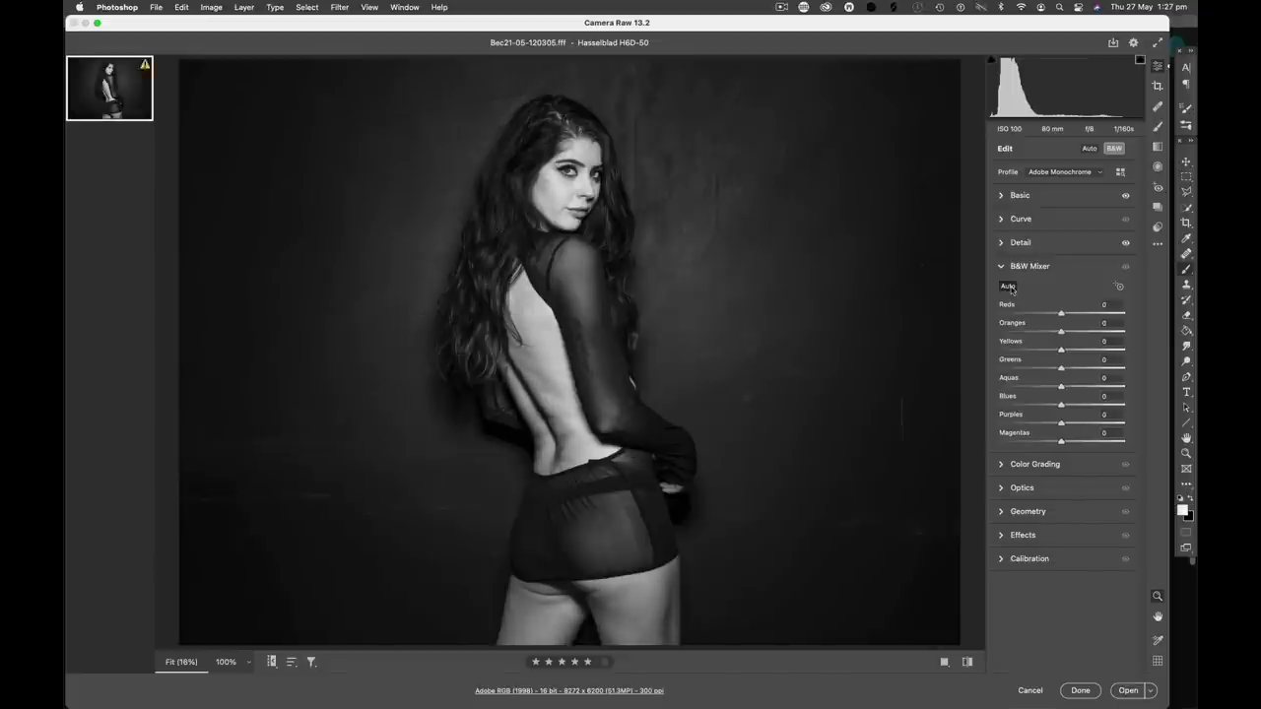
click(1010, 288)
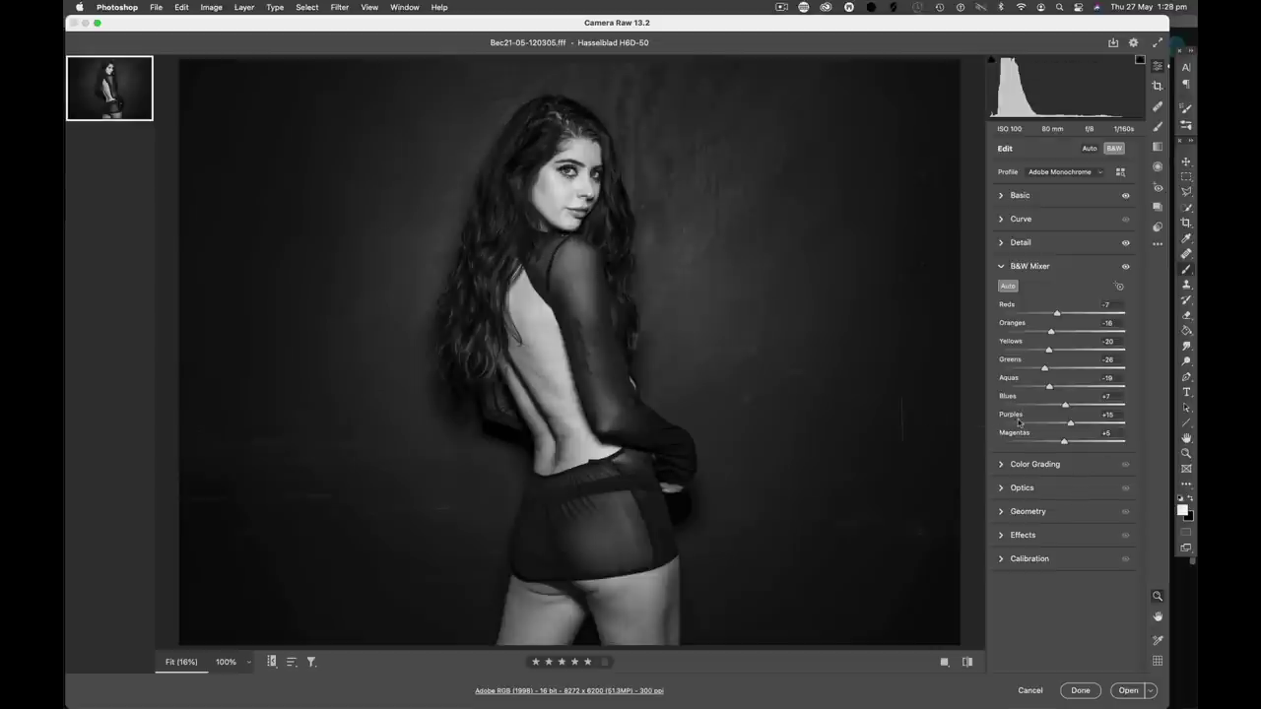
Step: Reset Purples, Magentas, Aquas, Greens and Yellows to 0 in the B&W Mixer, and set Blues to +23
double_click(1071, 424)
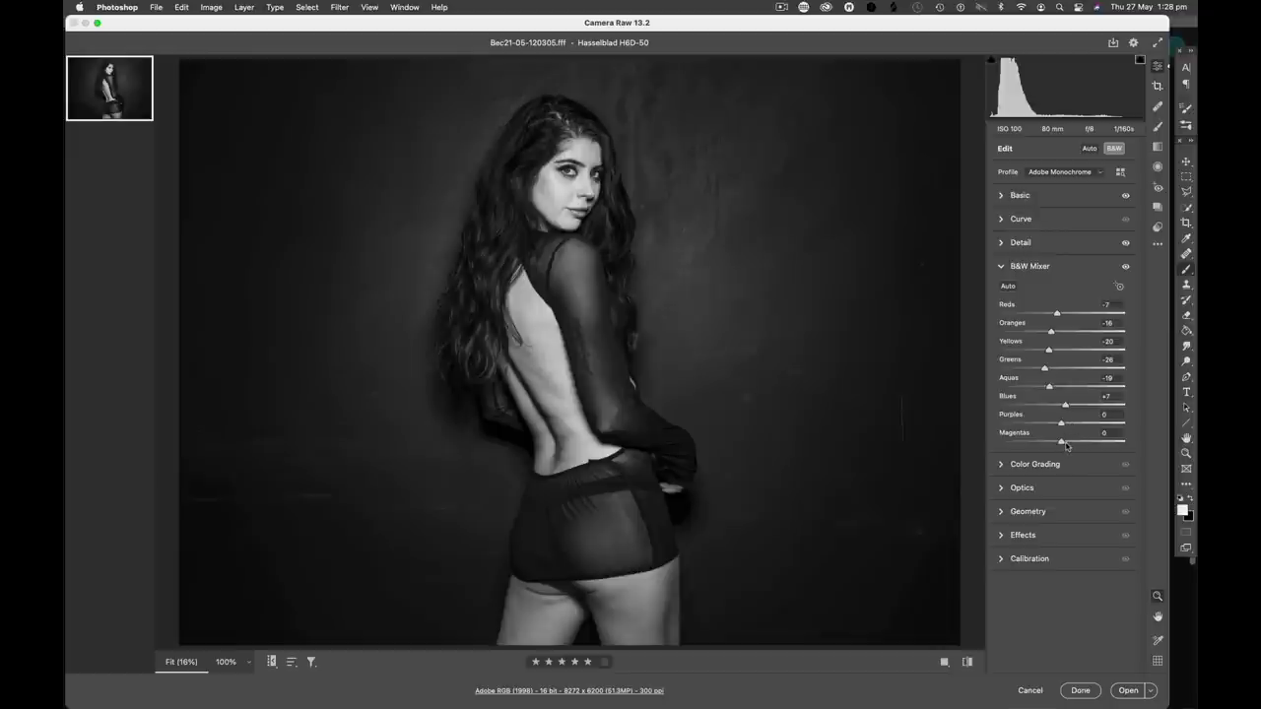
drag(1065, 405, 1059, 372)
double_click(1054, 388)
mouse_move(1048, 351)
mouse_down()
mouse_move(1094, 352)
mouse_move(1037, 353)
mouse_move(1114, 351)
mouse_move(1010, 356)
mouse_move(1076, 353)
mouse_move(1062, 358)
mouse_up()
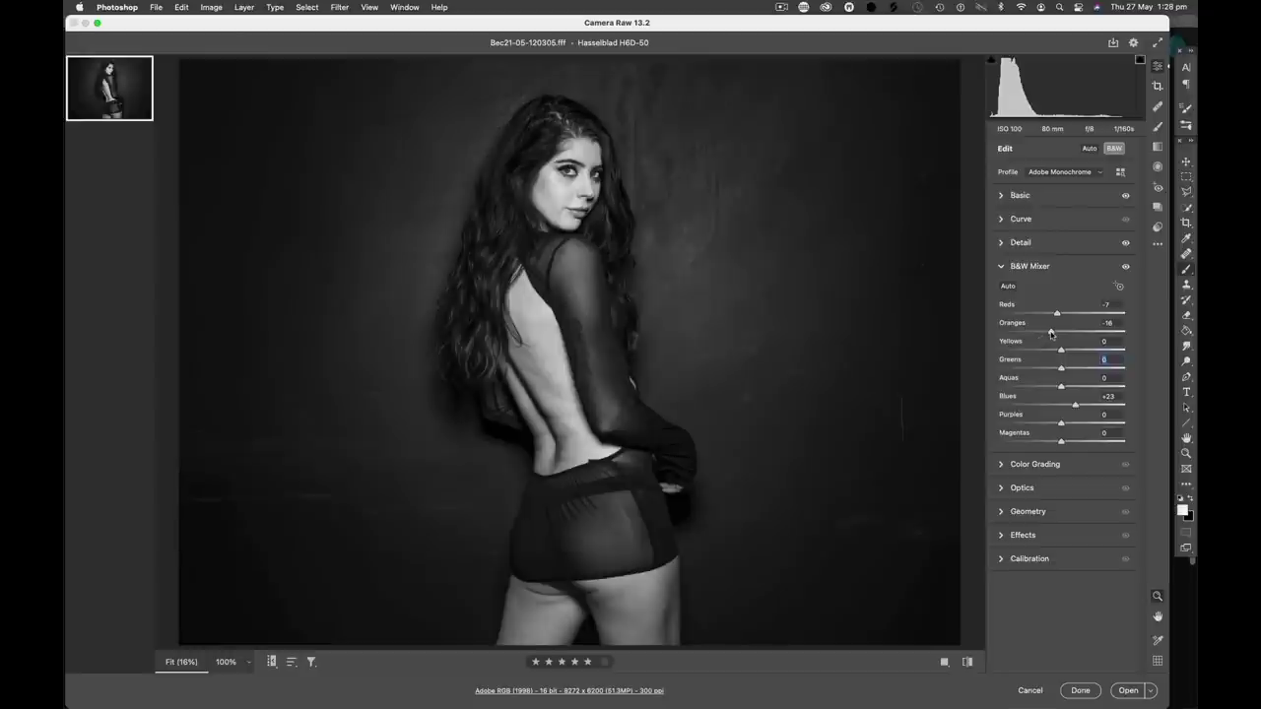
Step: Darken the skin tones by setting Oranges to -30 in the B&W Mixer, and raise Reds slightly
drag(1051, 335, 1040, 334)
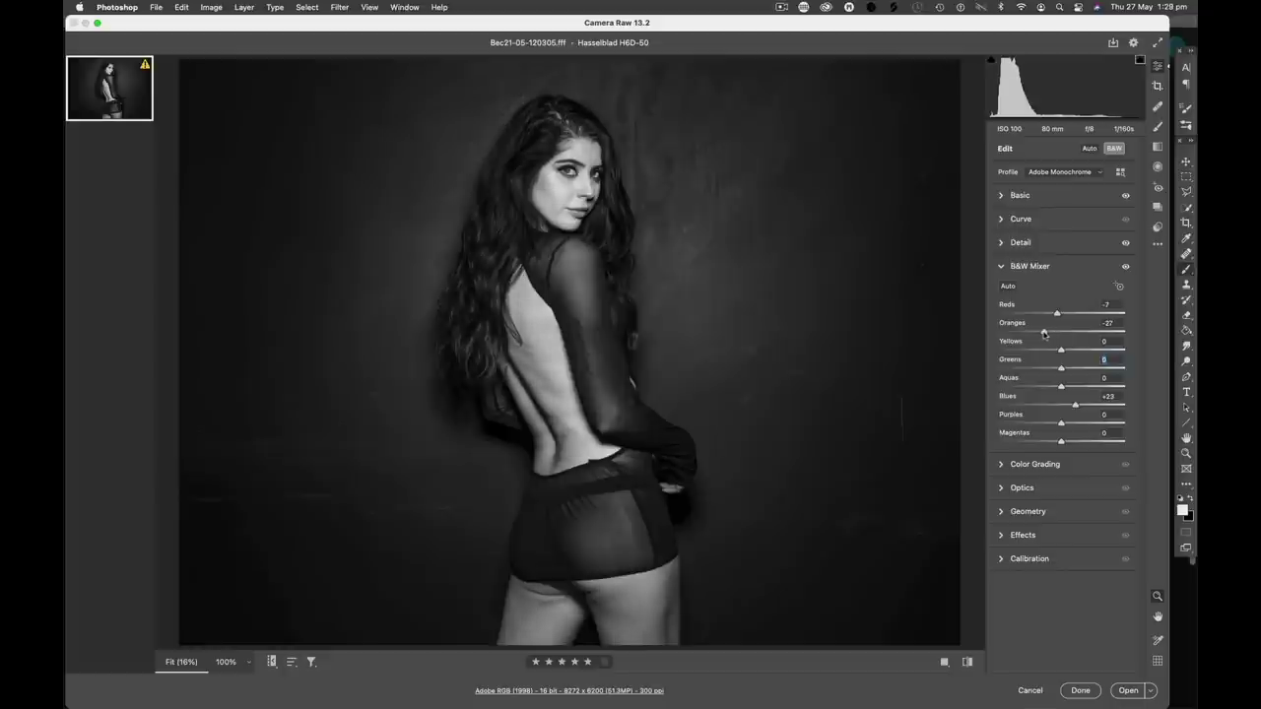
drag(1047, 334, 1049, 333)
click(1103, 359)
mouse_move(1058, 315)
mouse_down()
mouse_move(1081, 315)
mouse_move(1044, 315)
mouse_move(1083, 316)
mouse_move(1065, 316)
mouse_up()
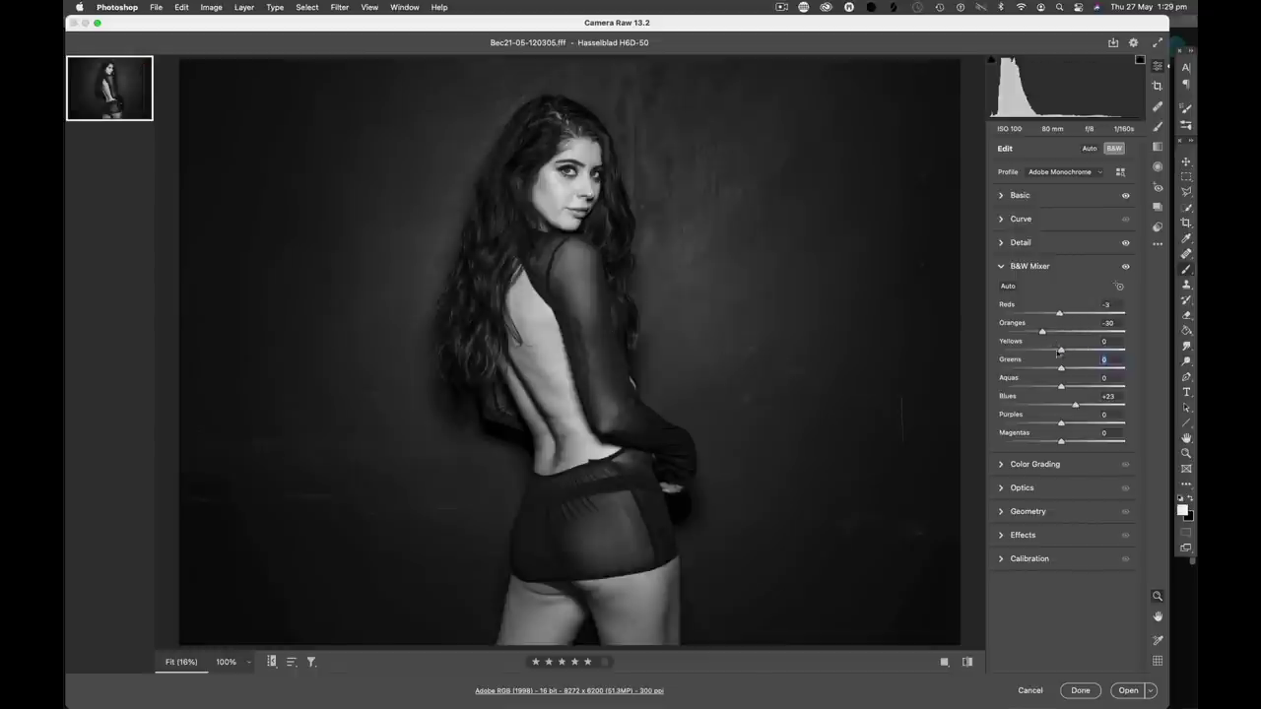
mouse_move(1060, 316)
mouse_down()
mouse_move(1084, 316)
mouse_move(1065, 320)
mouse_up()
Step: Refine the Basic tones to Highlights -28, Shadows +61, Whites +8 and Blacks +8
click(1024, 195)
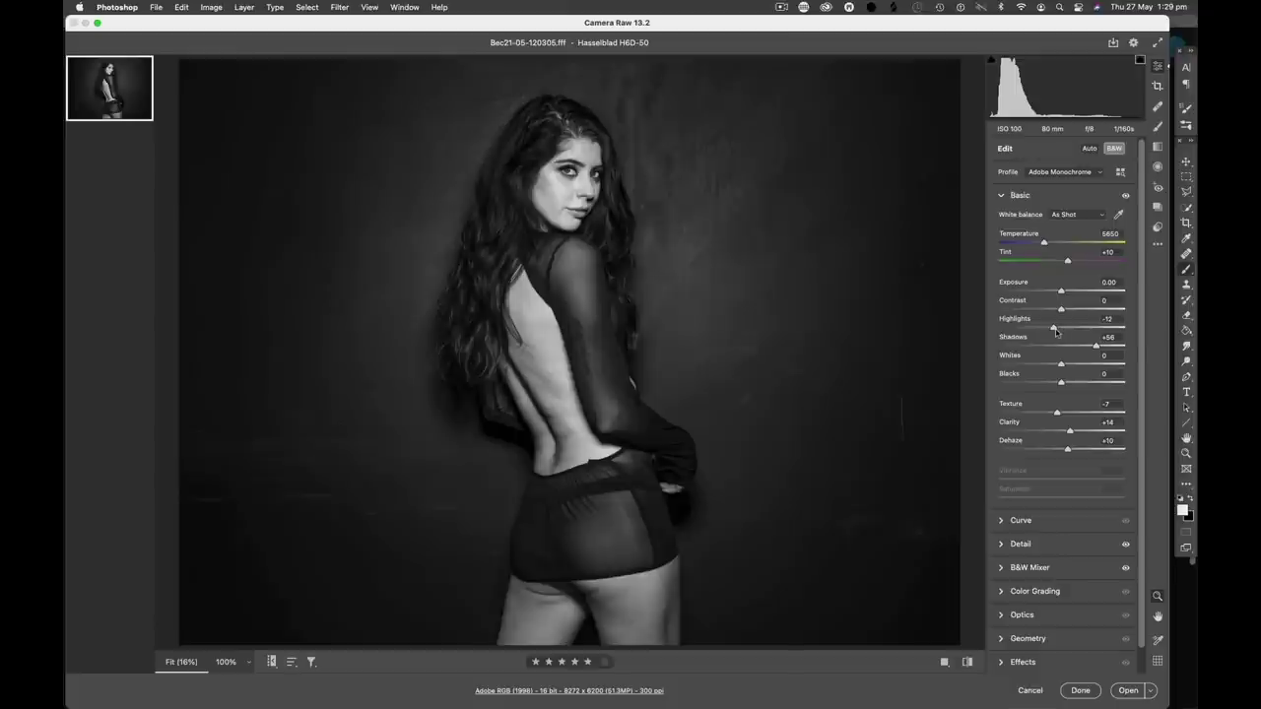
drag(1054, 331, 1066, 366)
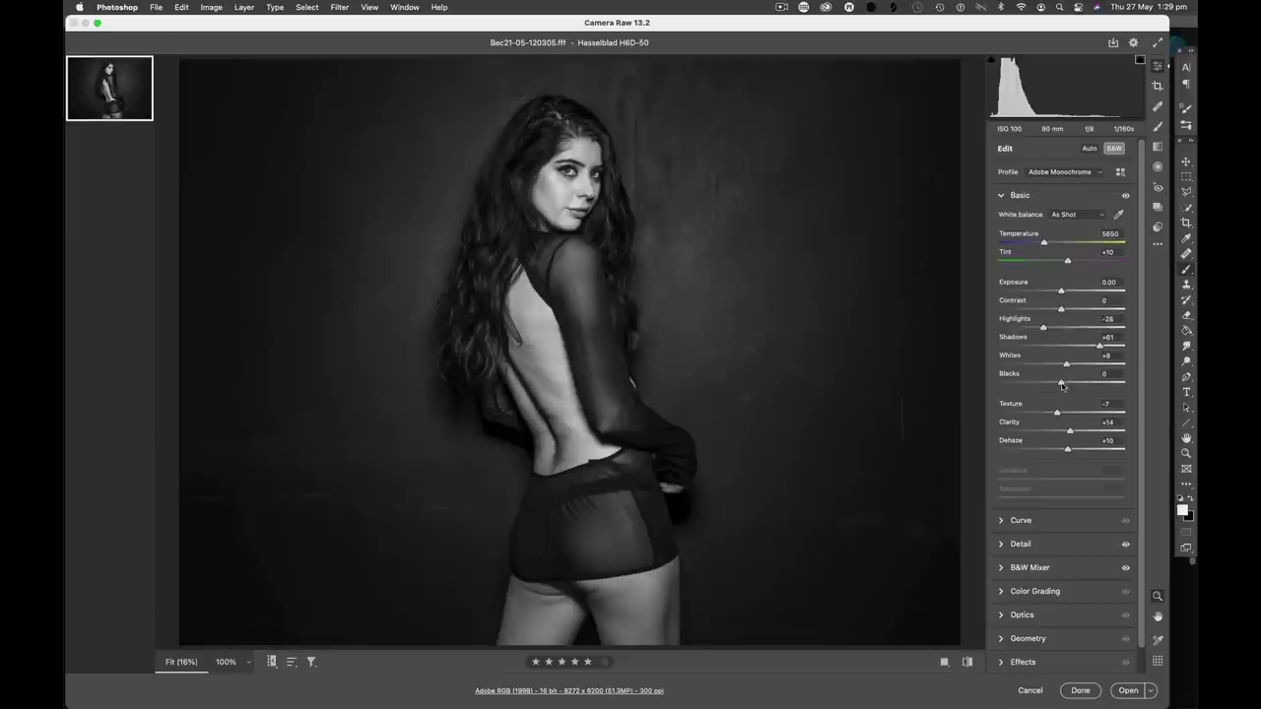
drag(1061, 383, 1066, 387)
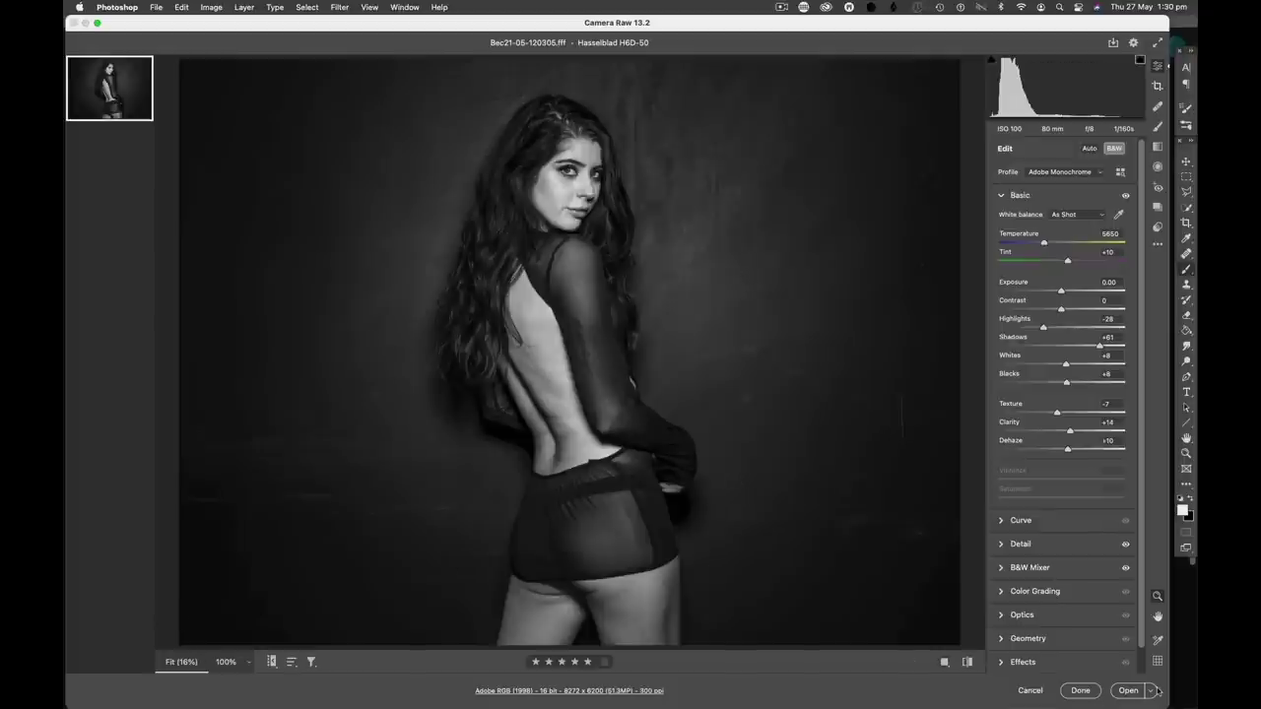
Step: Check the color space, bit depth and resolution in the Camera Raw workflow preferences, and accept them
click(598, 691)
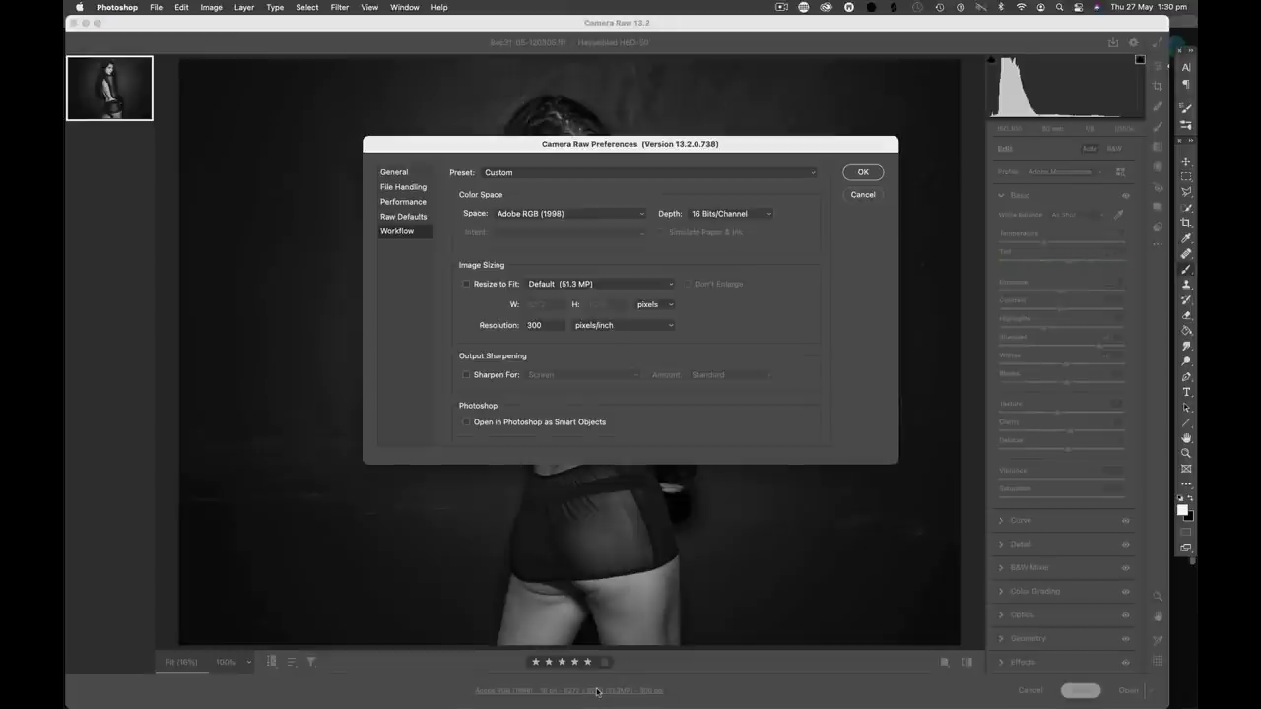
click(863, 174)
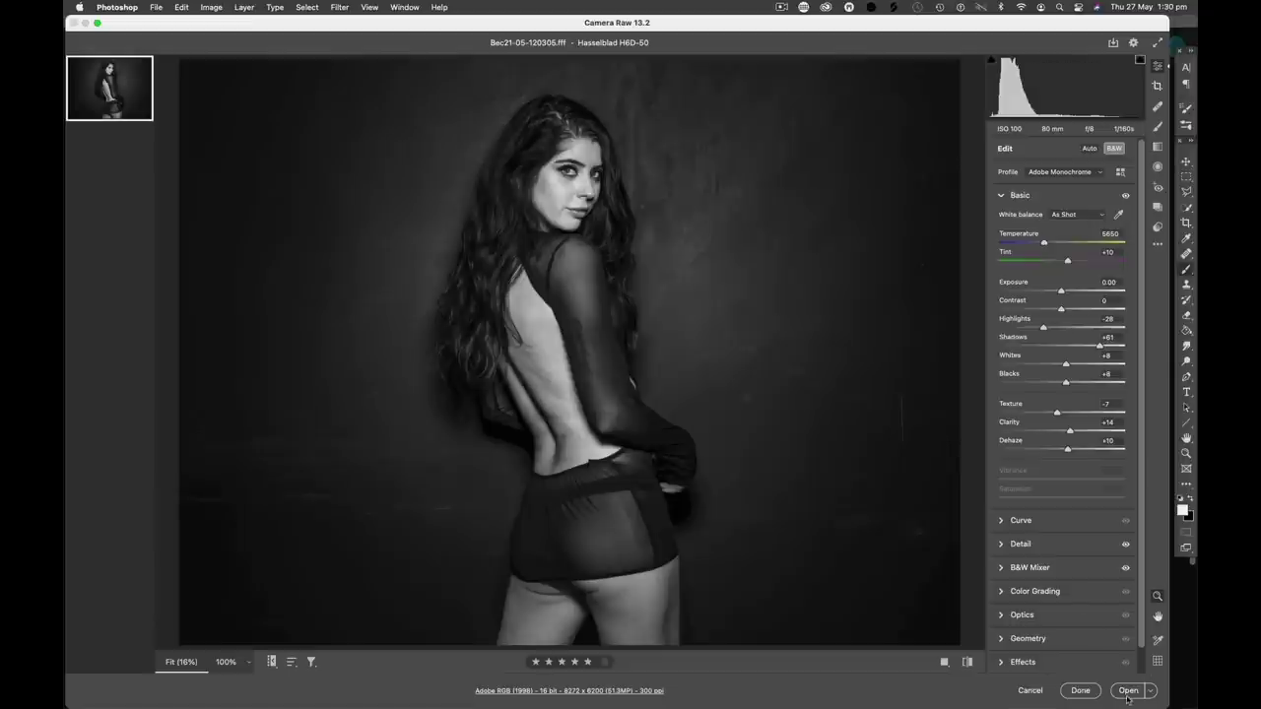
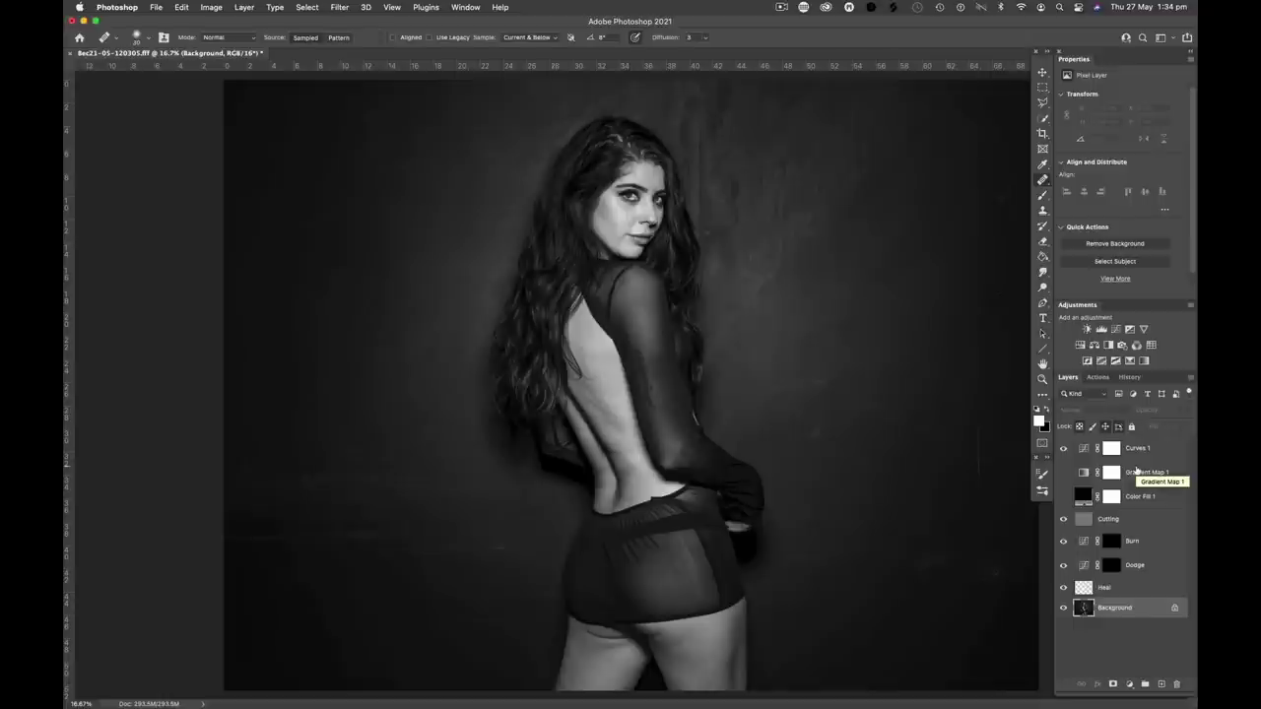
Step: Review the retouching layers one by one: Heal, Dodge, Burn, Cutting and Curves 1, including the available adjustment layer types
click(1126, 589)
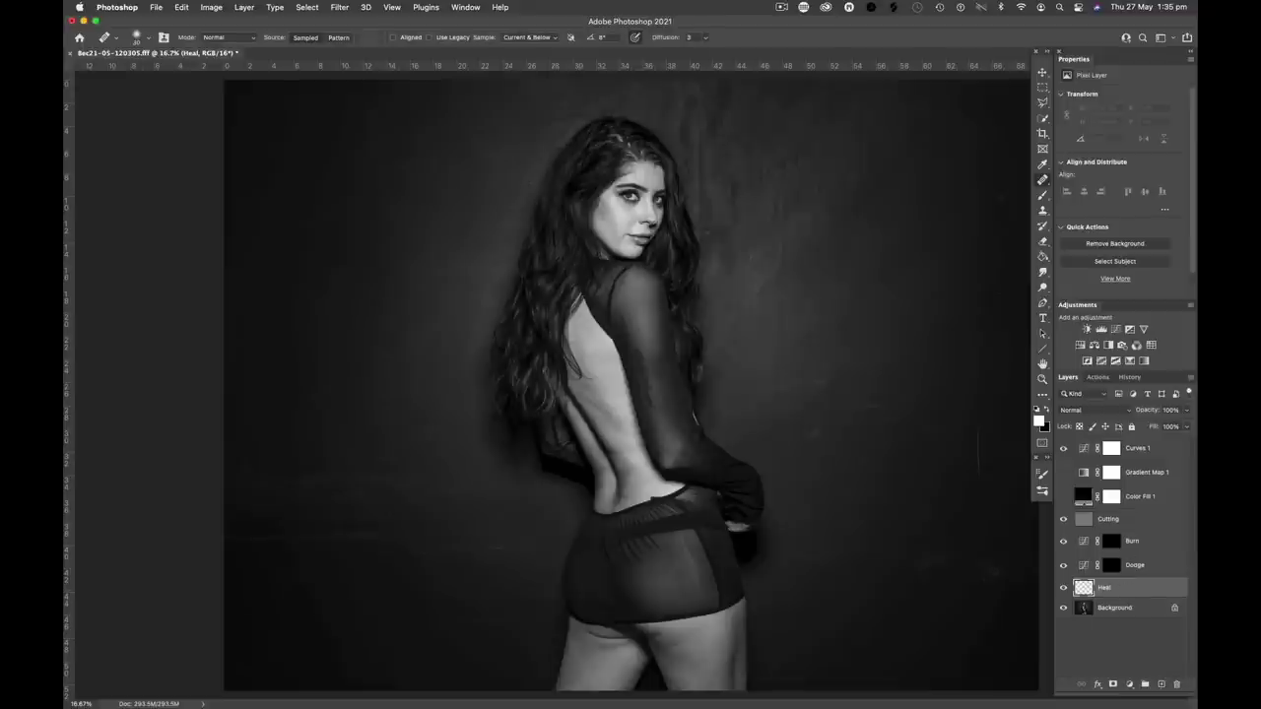
click(1081, 569)
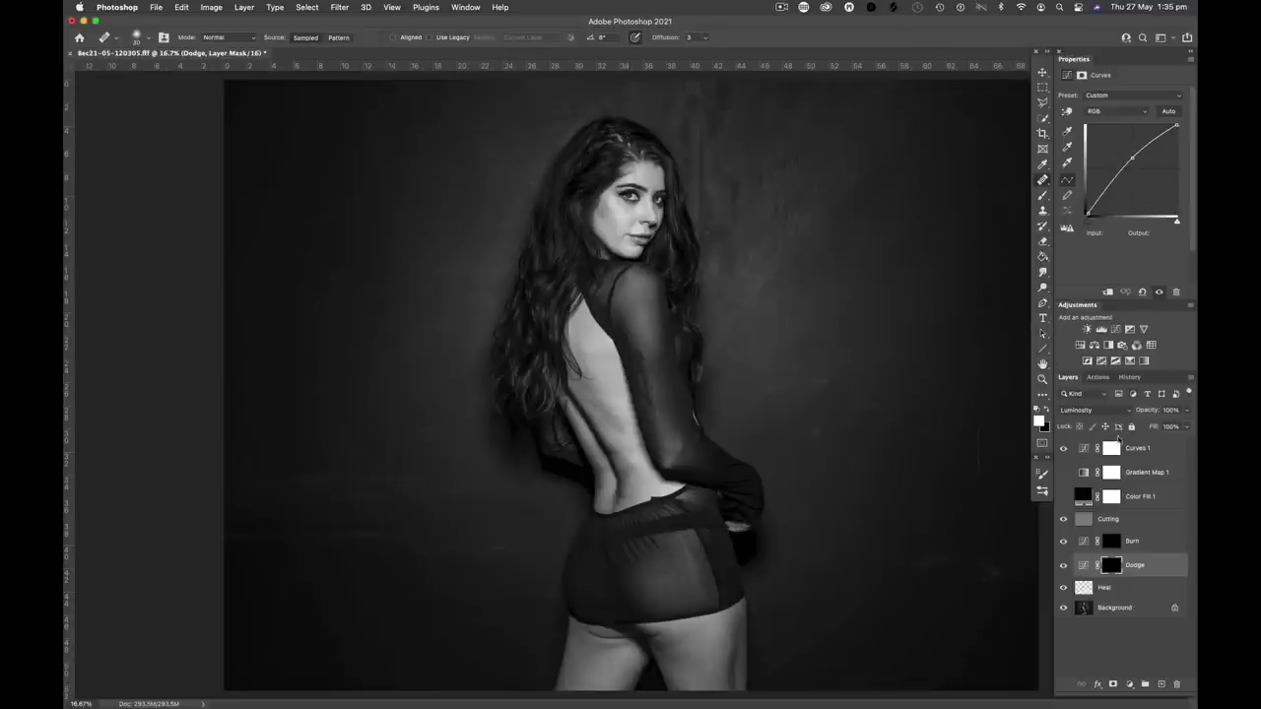
click(1082, 541)
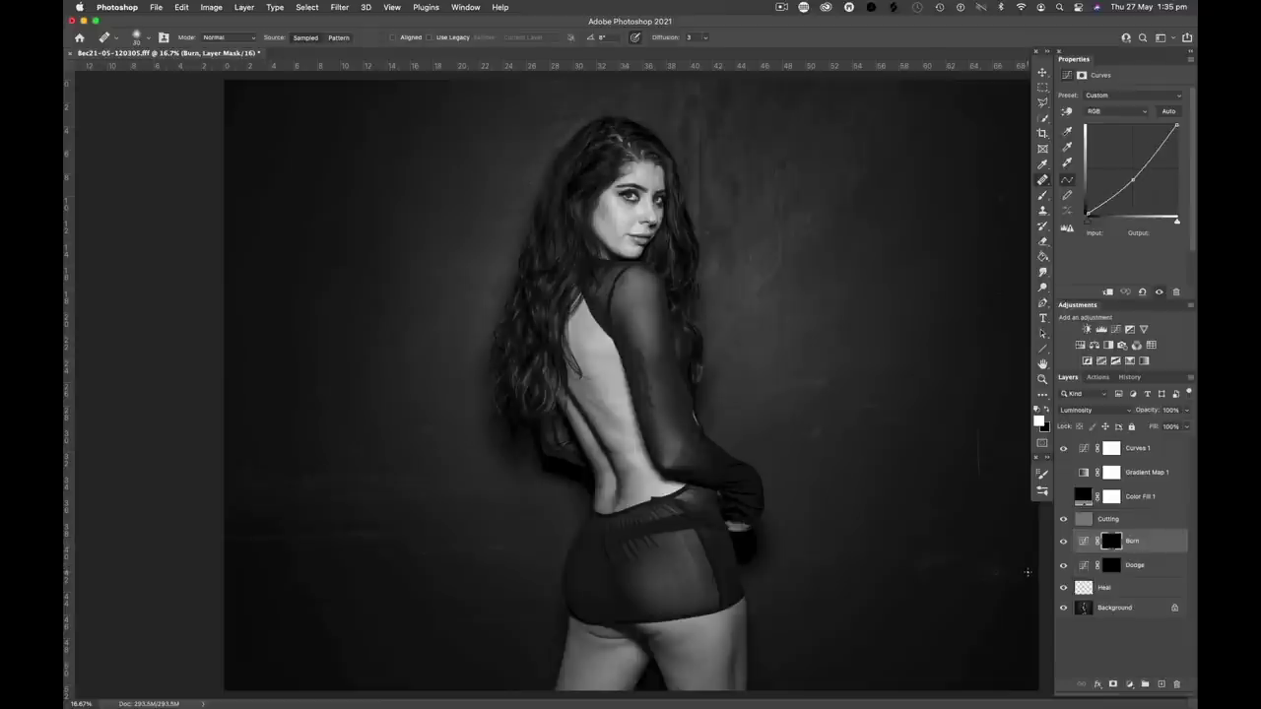
click(1141, 522)
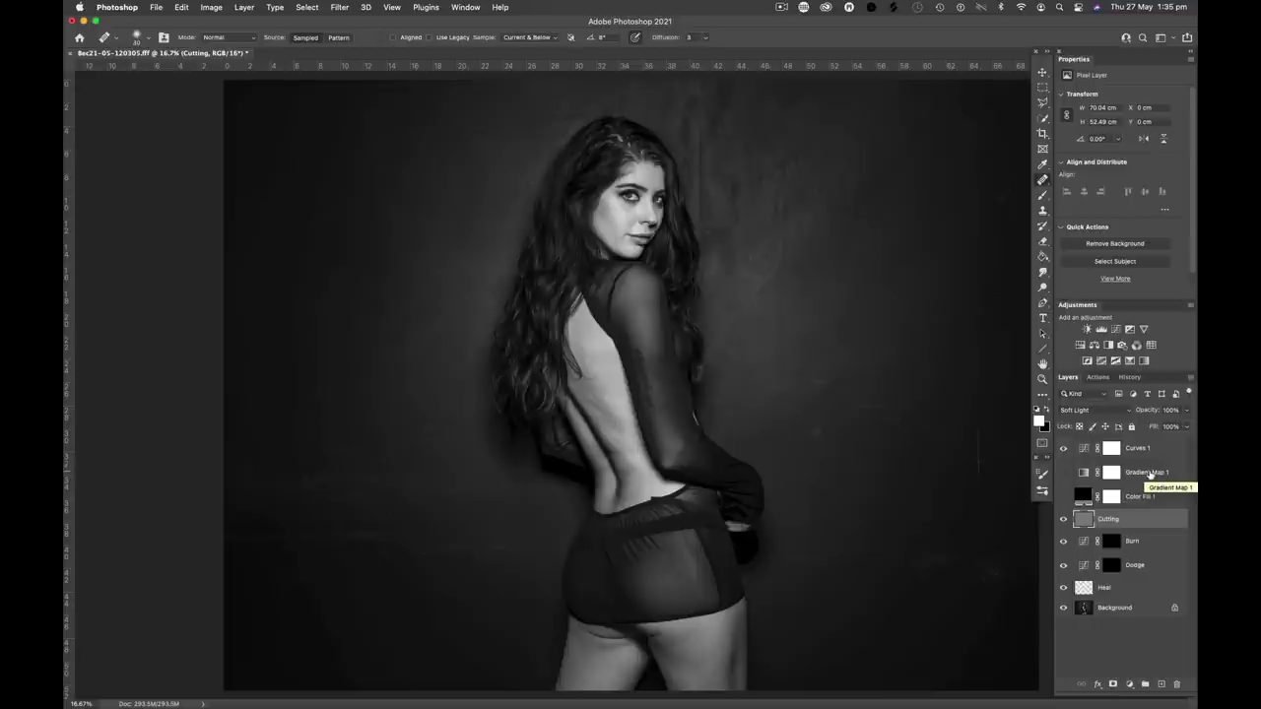
mouse_move(1121, 694)
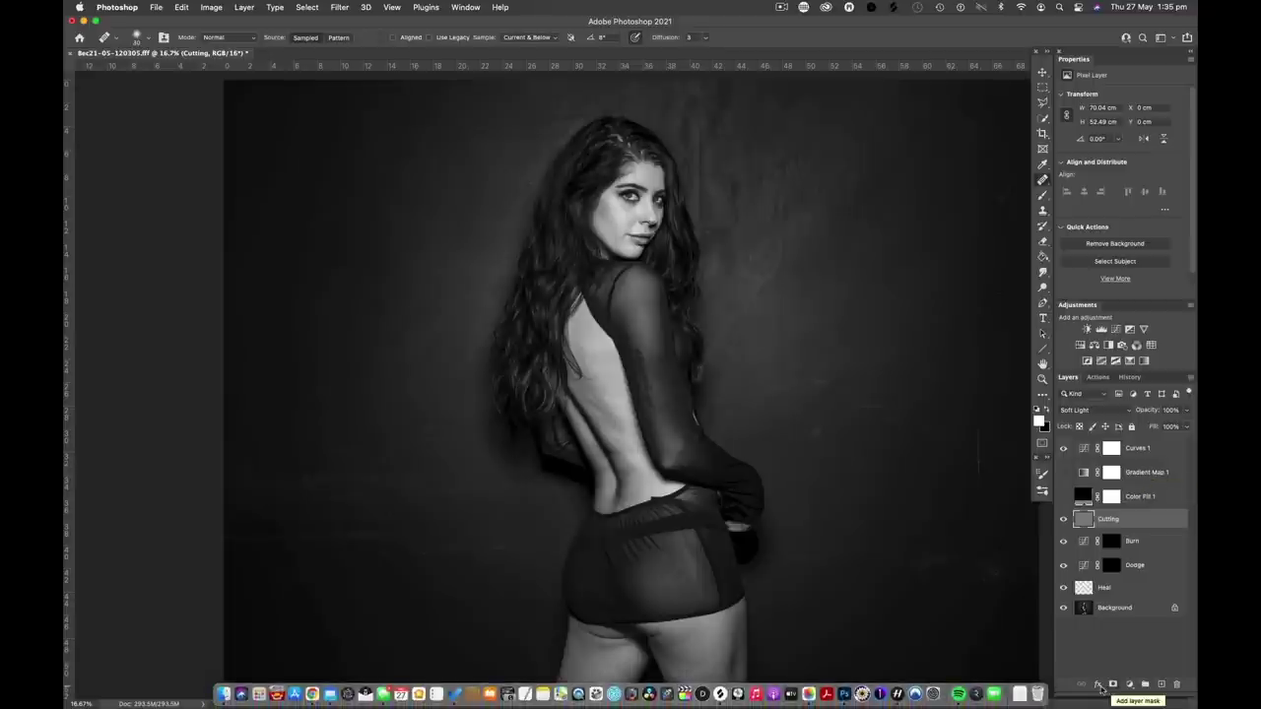
click(1129, 684)
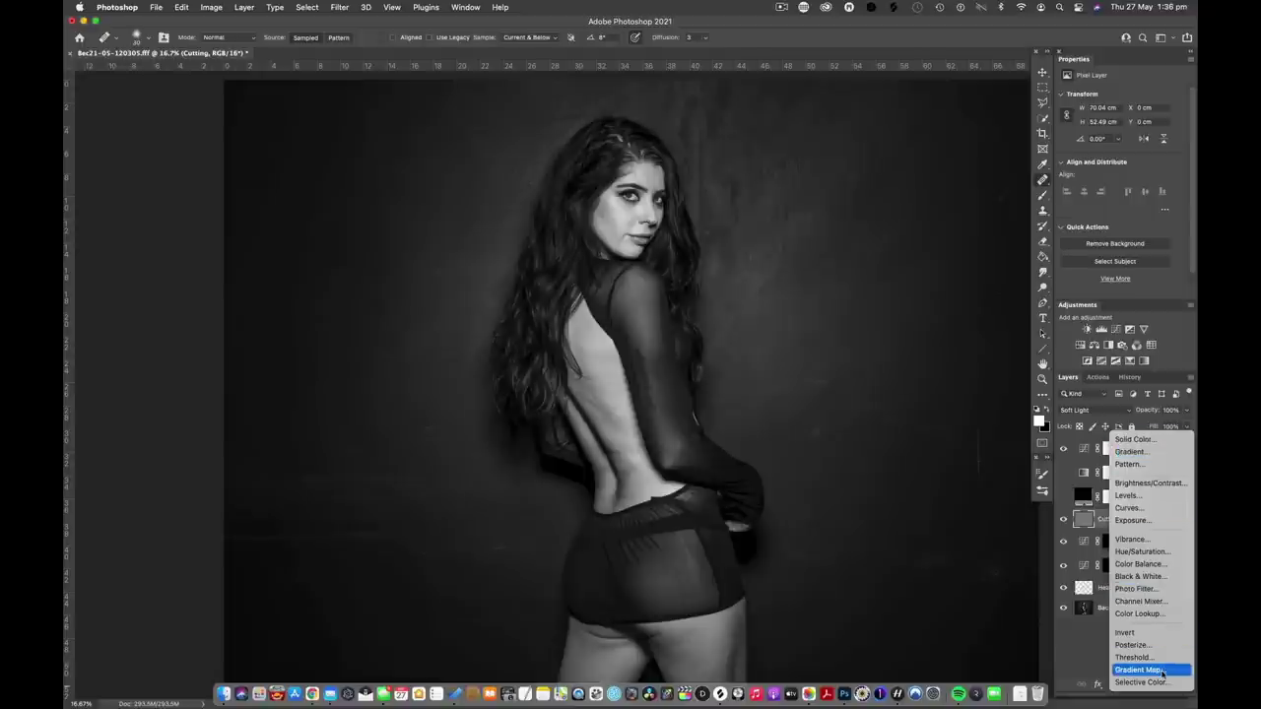
click(1078, 659)
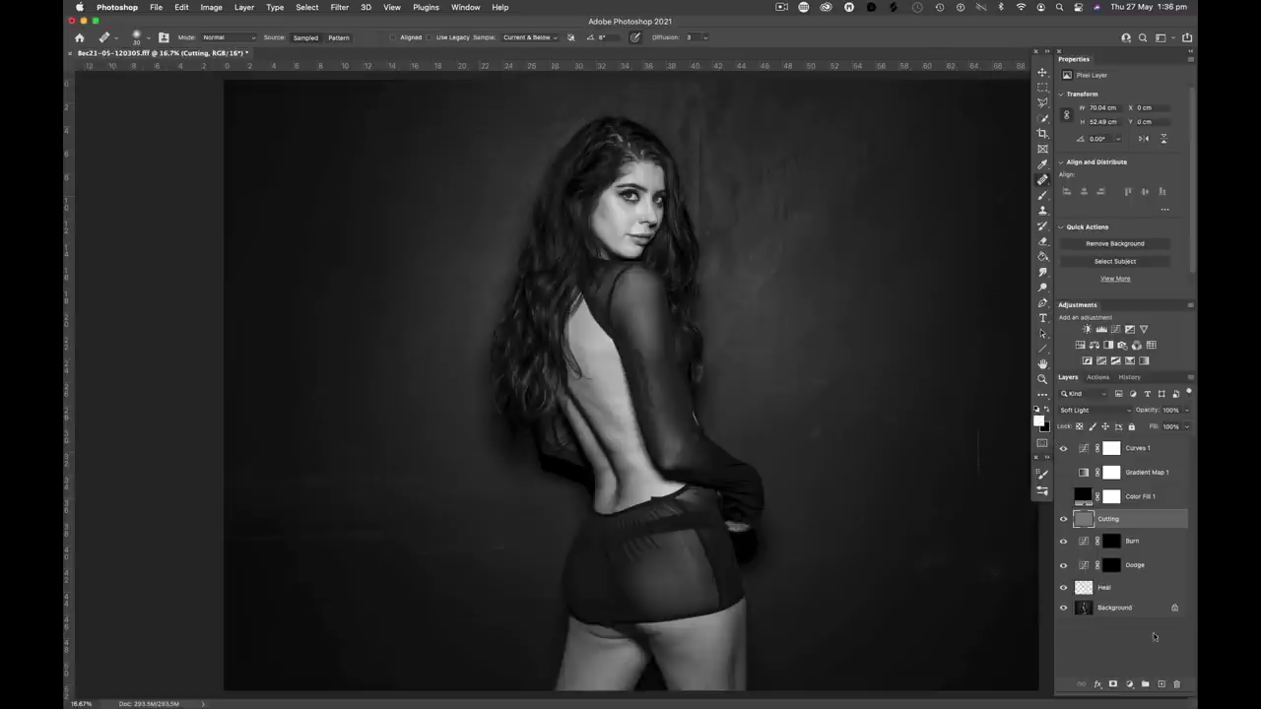
click(1083, 450)
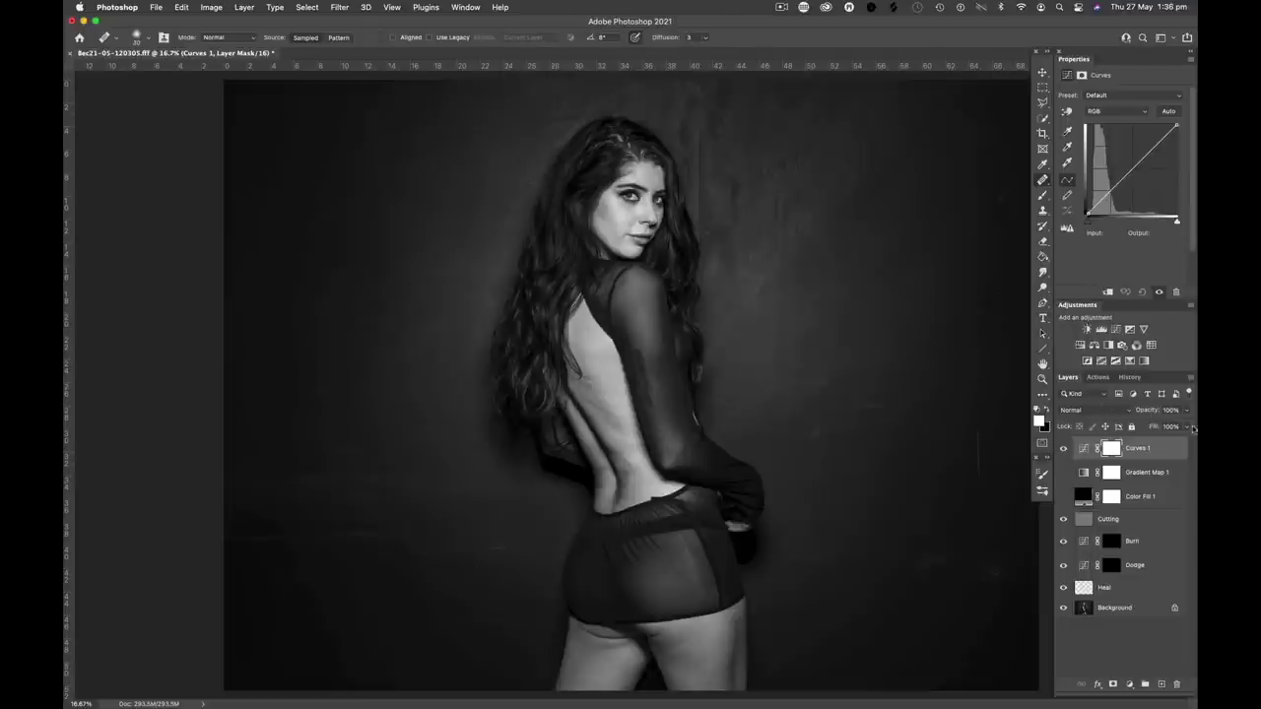
Step: Heal the vertical streak and the marks on the backdrop beside the model's head and shoulder, working on the Heal layer
click(1085, 589)
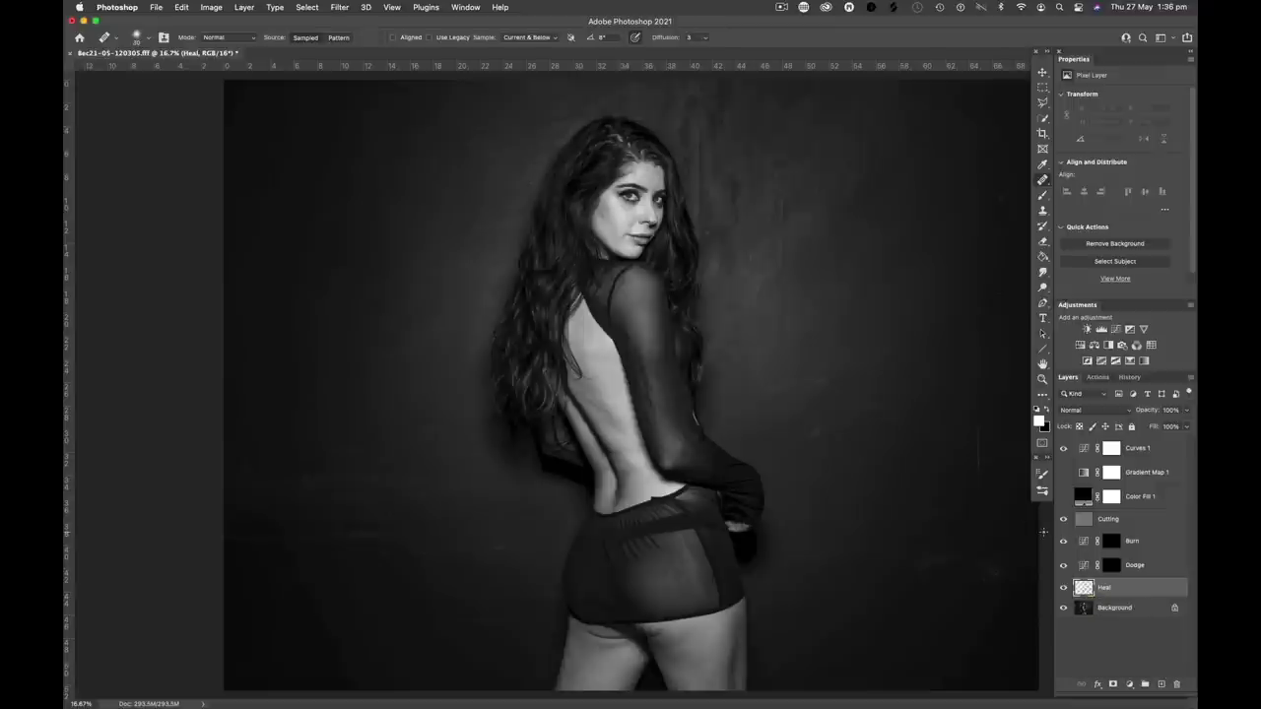
key(j)
key(bracketright)
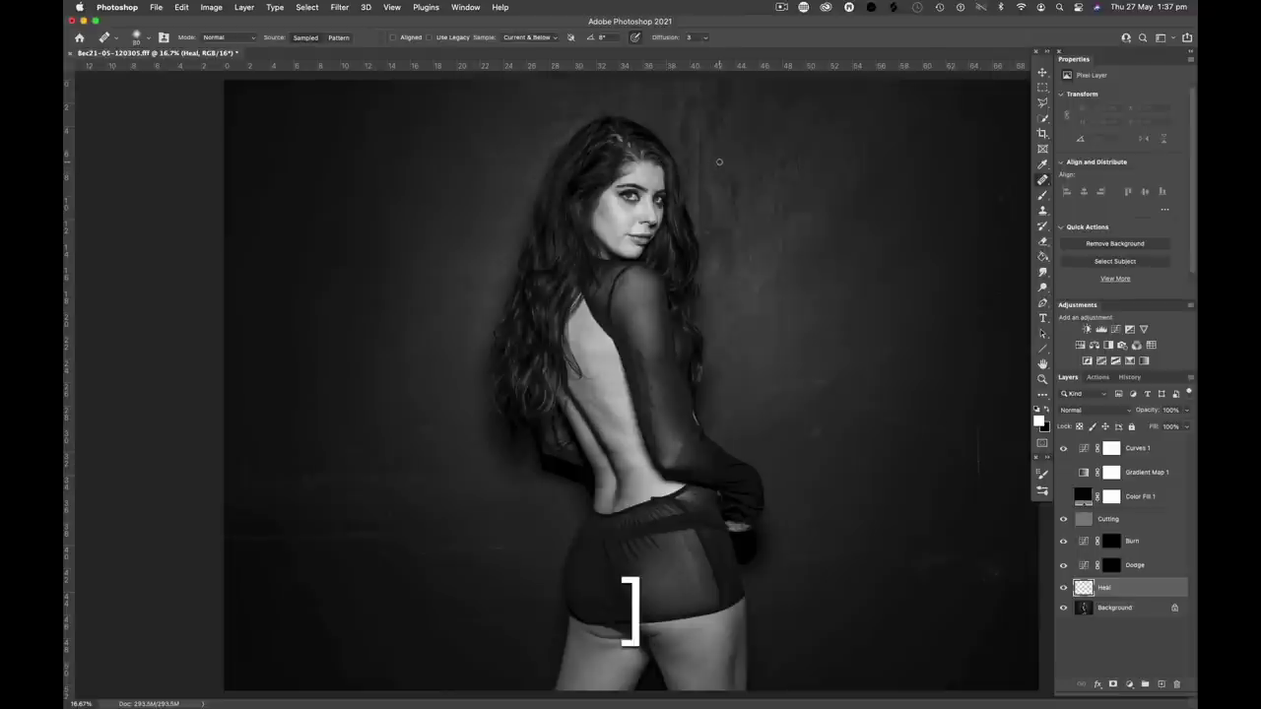
key(alt)
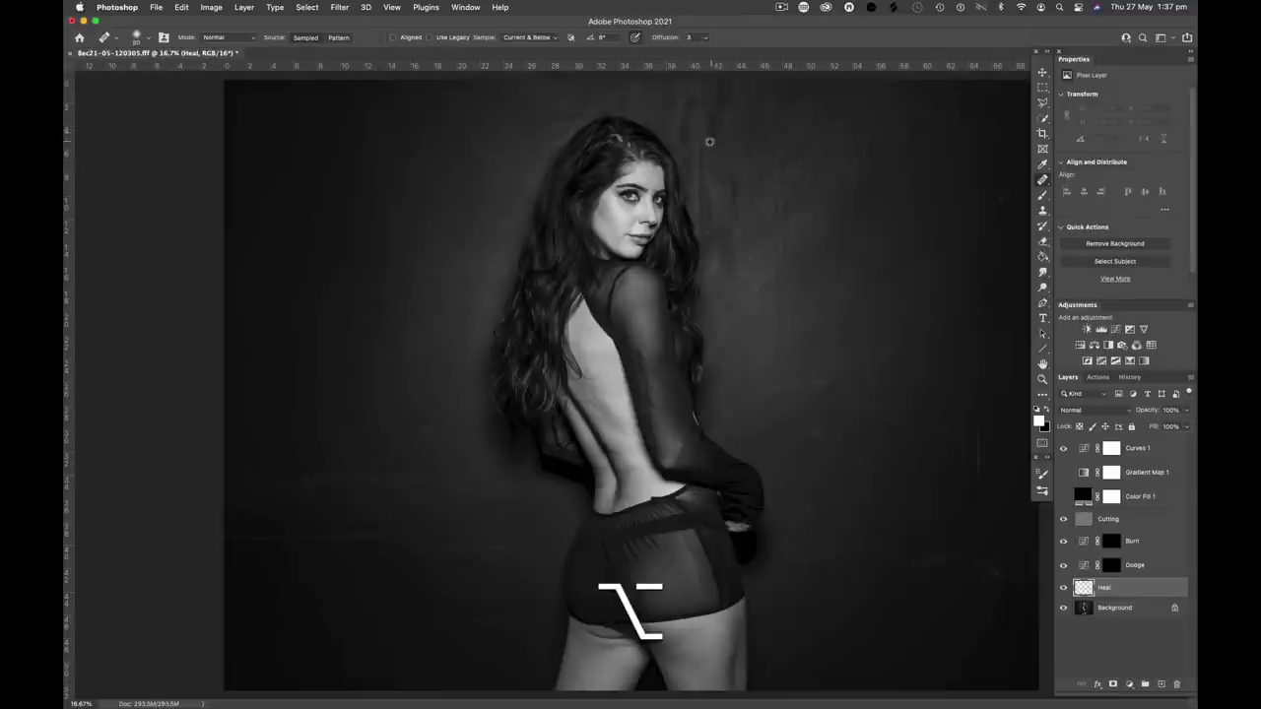
mouse_move(697, 91)
mouse_down()
mouse_move(724, 126)
mouse_move(701, 137)
mouse_move(701, 240)
mouse_up()
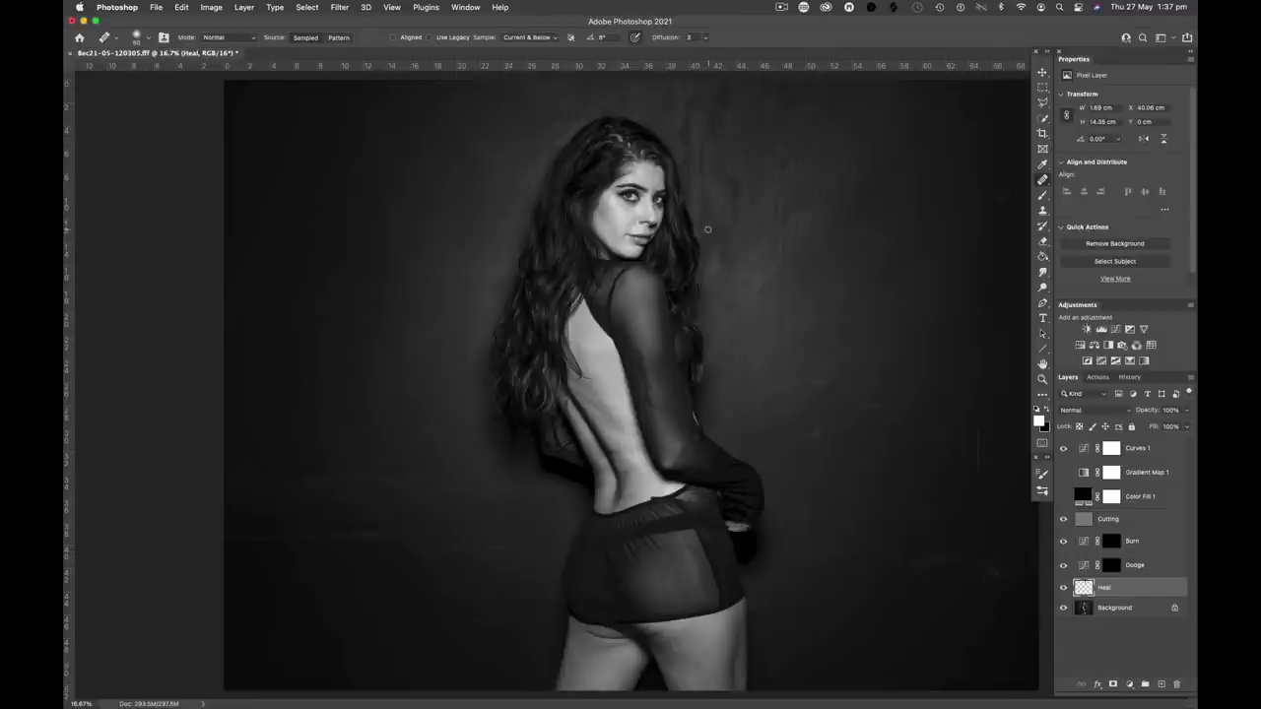
key(alt)
alt+click(780, 288)
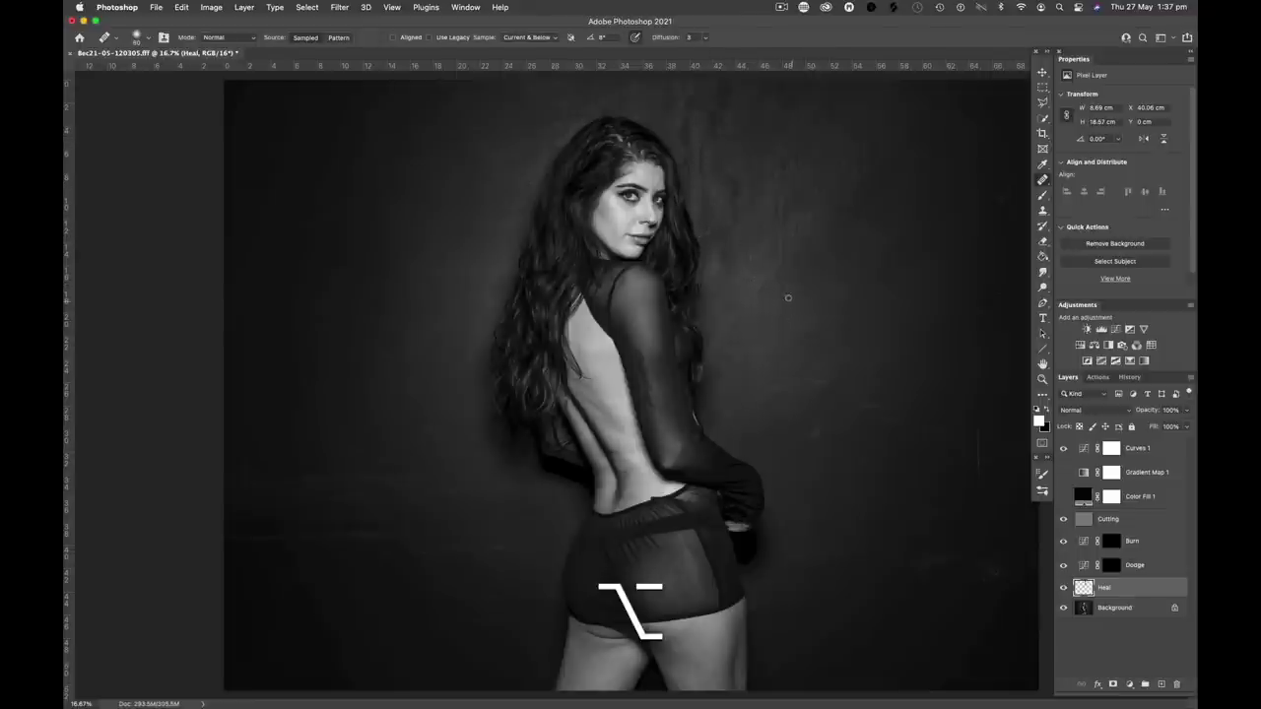
mouse_move(788, 292)
mouse_down()
mouse_move(891, 346)
mouse_move(832, 307)
mouse_up()
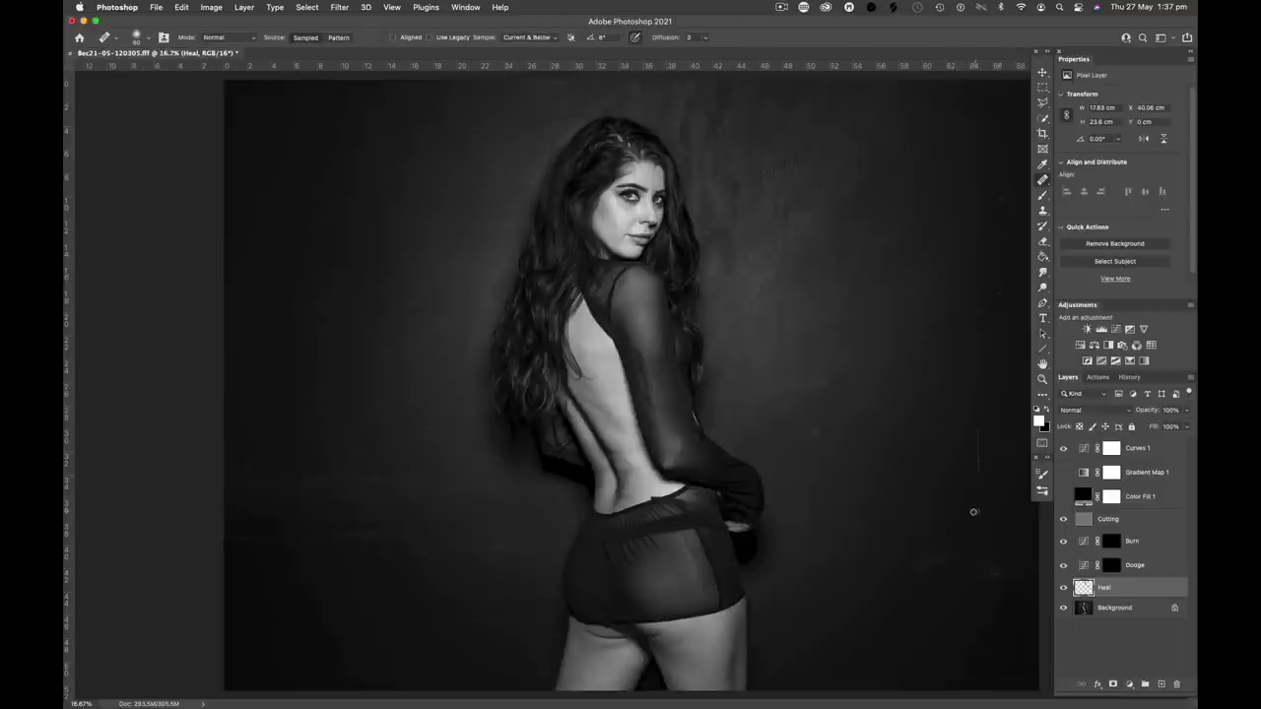
Step: Remove the raised fabric end on the skirt's waistband with a smaller Healing Brush and clean up the skin edge above it
key(space)
drag(674, 496, 802, 487)
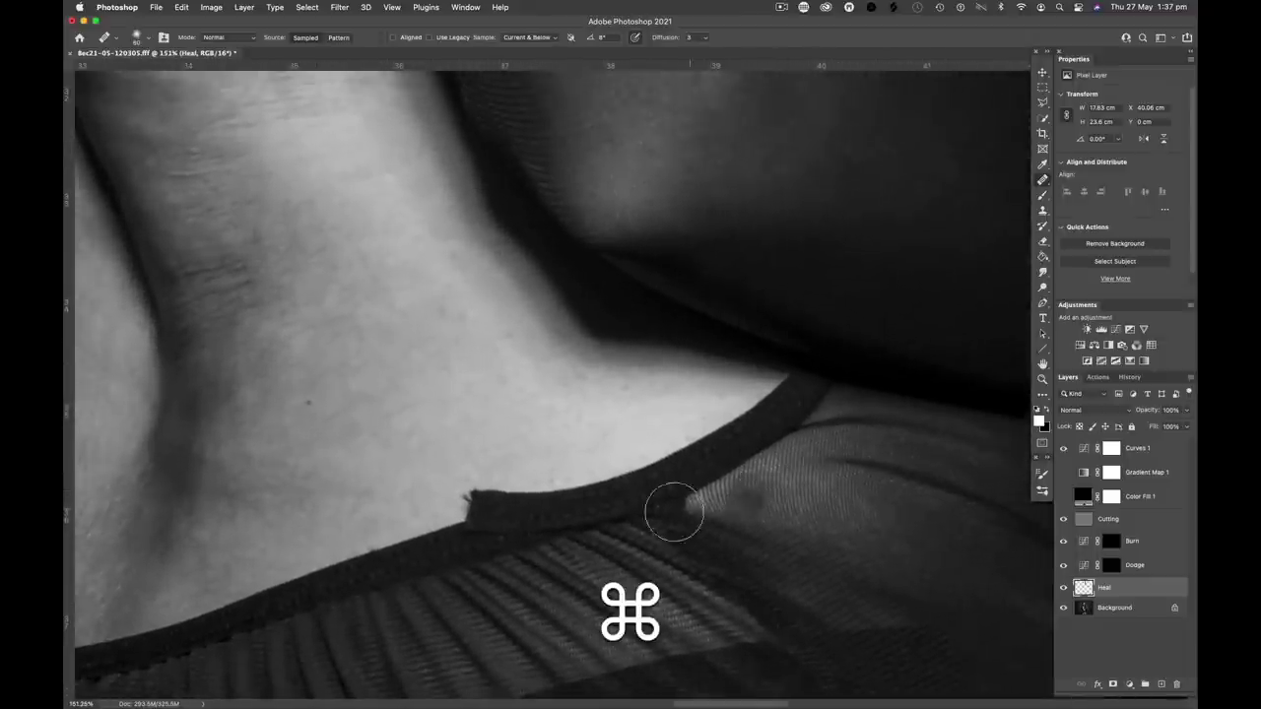
key(bracketleft)
key(bracketleft)
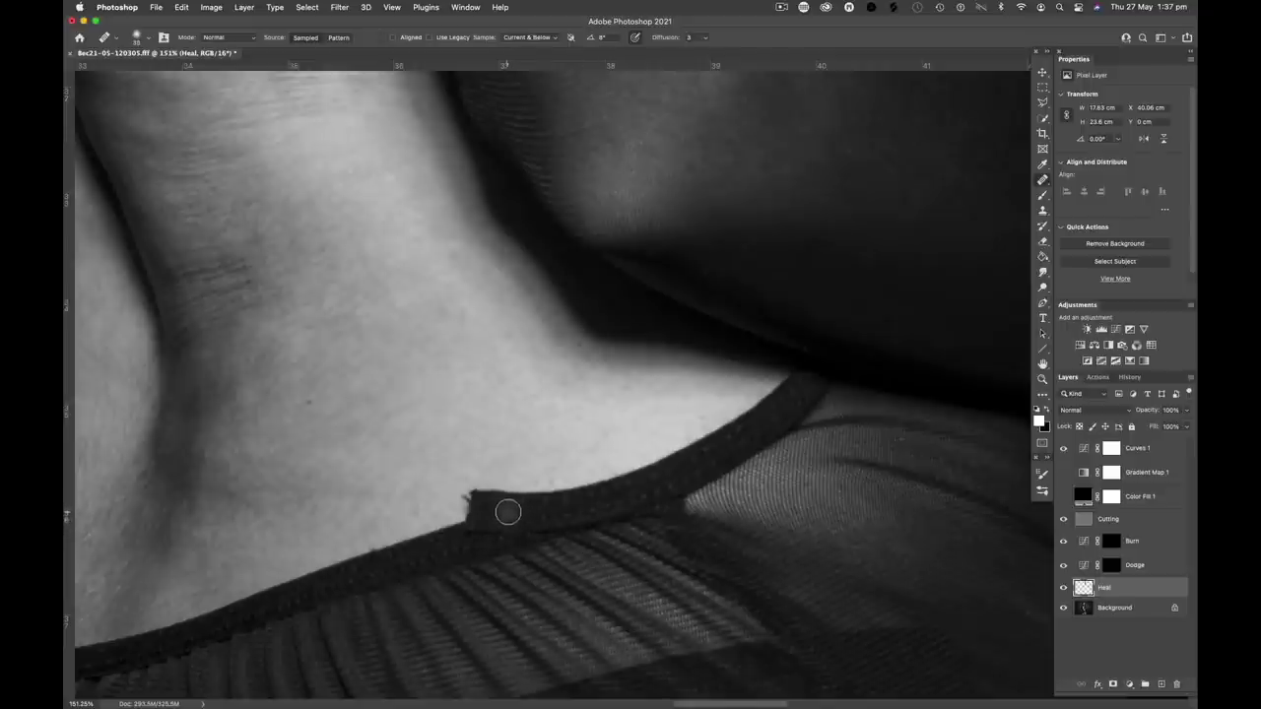
key(alt)
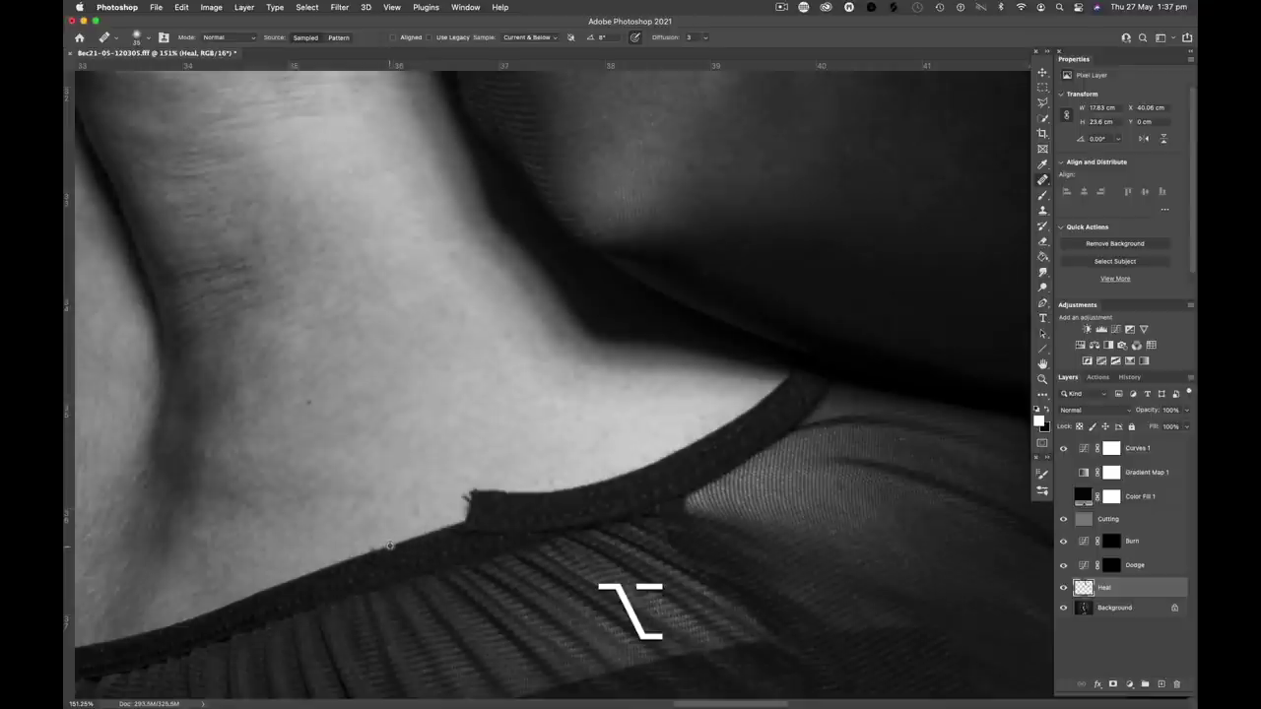
alt+click(389, 545)
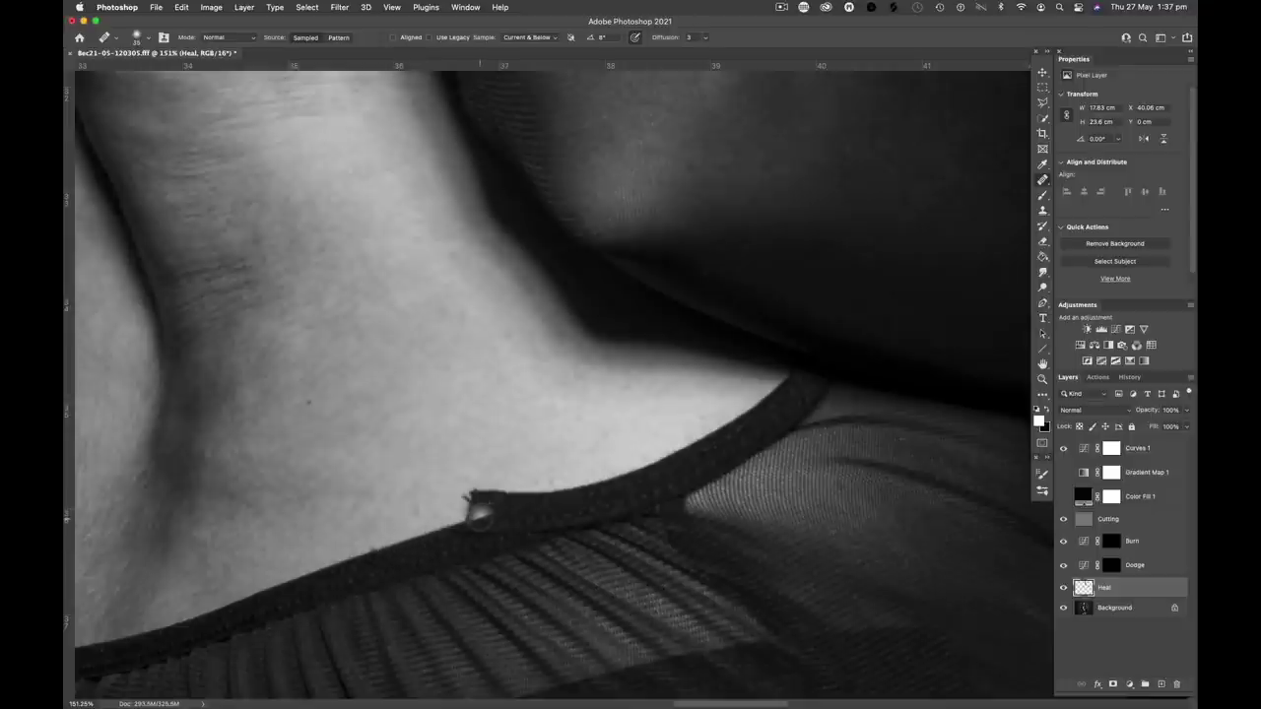
mouse_move(476, 518)
mouse_down()
mouse_move(523, 507)
mouse_move(476, 508)
mouse_move(482, 487)
mouse_move(535, 507)
mouse_up()
mouse_move(611, 495)
mouse_down()
mouse_move(605, 523)
mouse_move(618, 510)
mouse_up()
drag(571, 471, 549, 474)
click(552, 474)
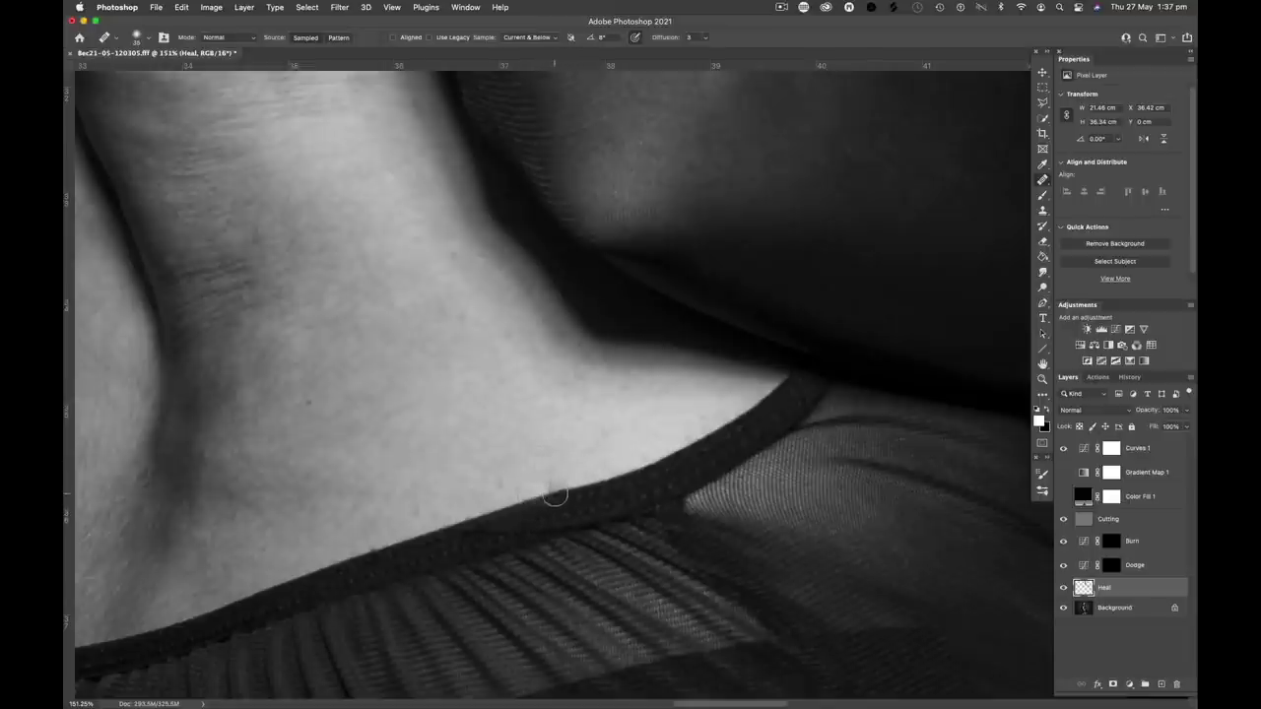
click(554, 496)
click(554, 495)
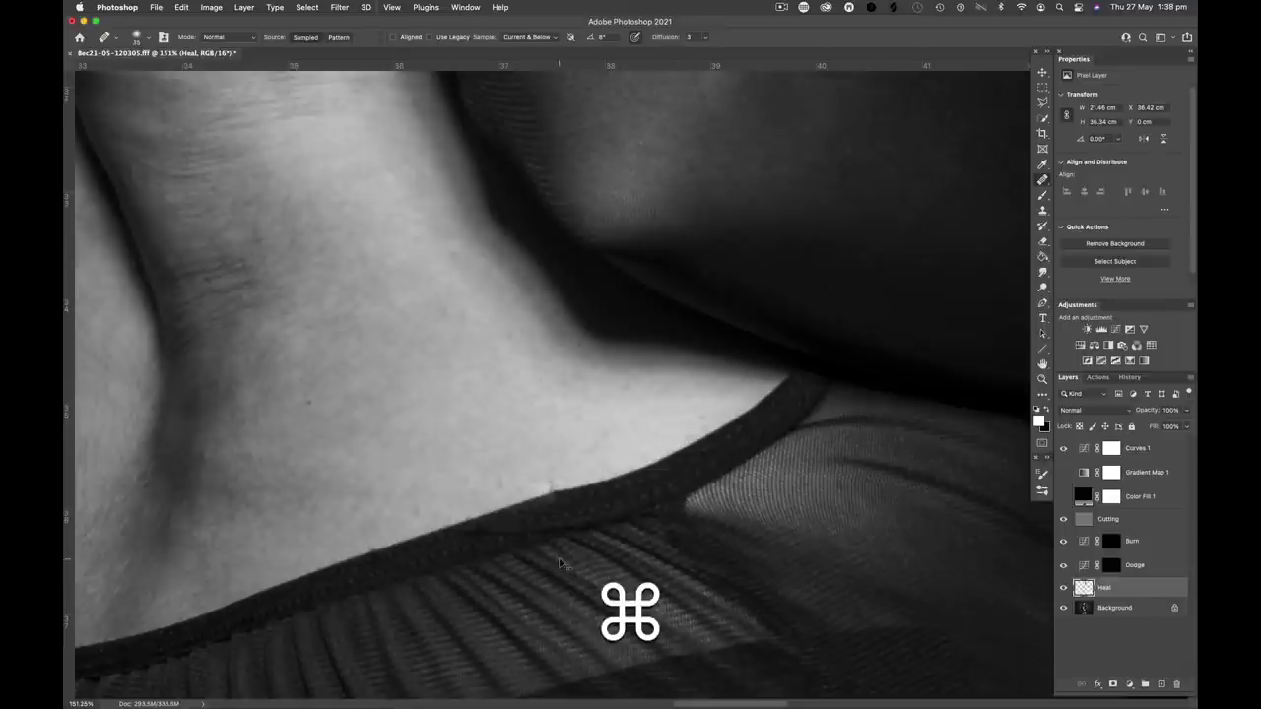
Step: Heal the skin blemishes on the left-hand thigh below the skirt, sampling clean skin nearby
key(super+0)
drag(641, 586, 685, 586)
scroll(684, 586, down, 10)
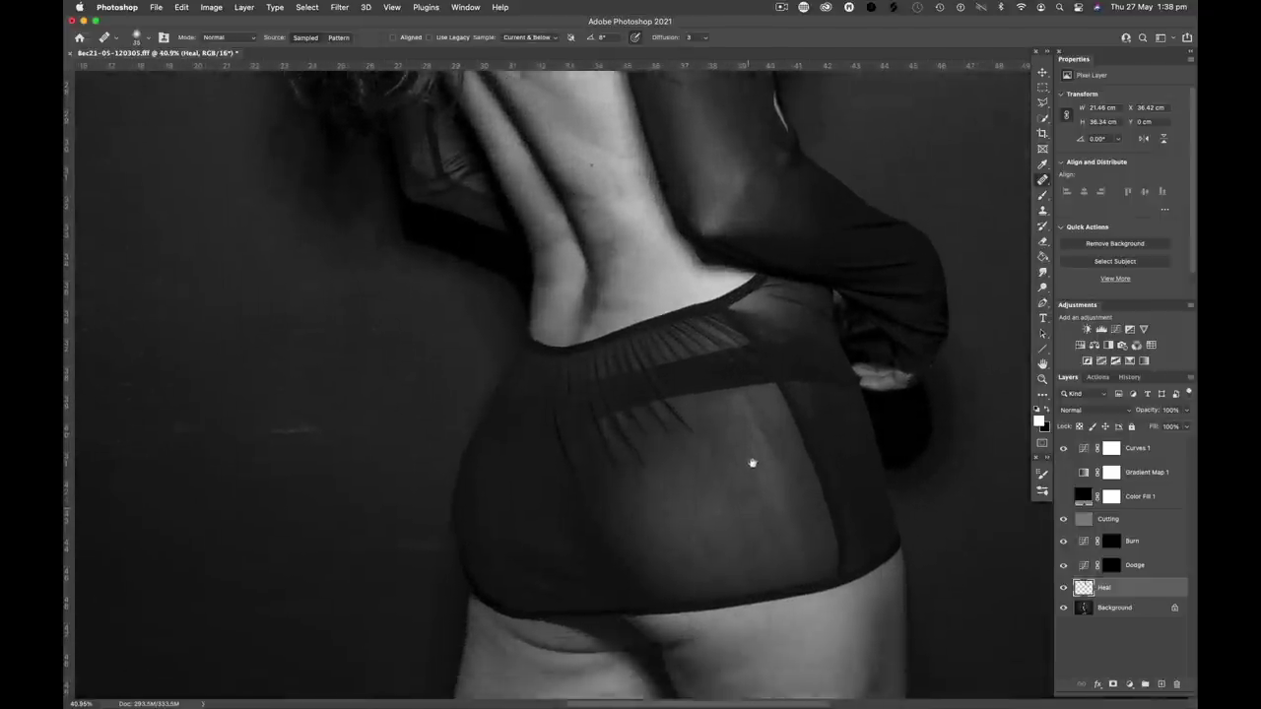
scroll(810, 532, left, 1)
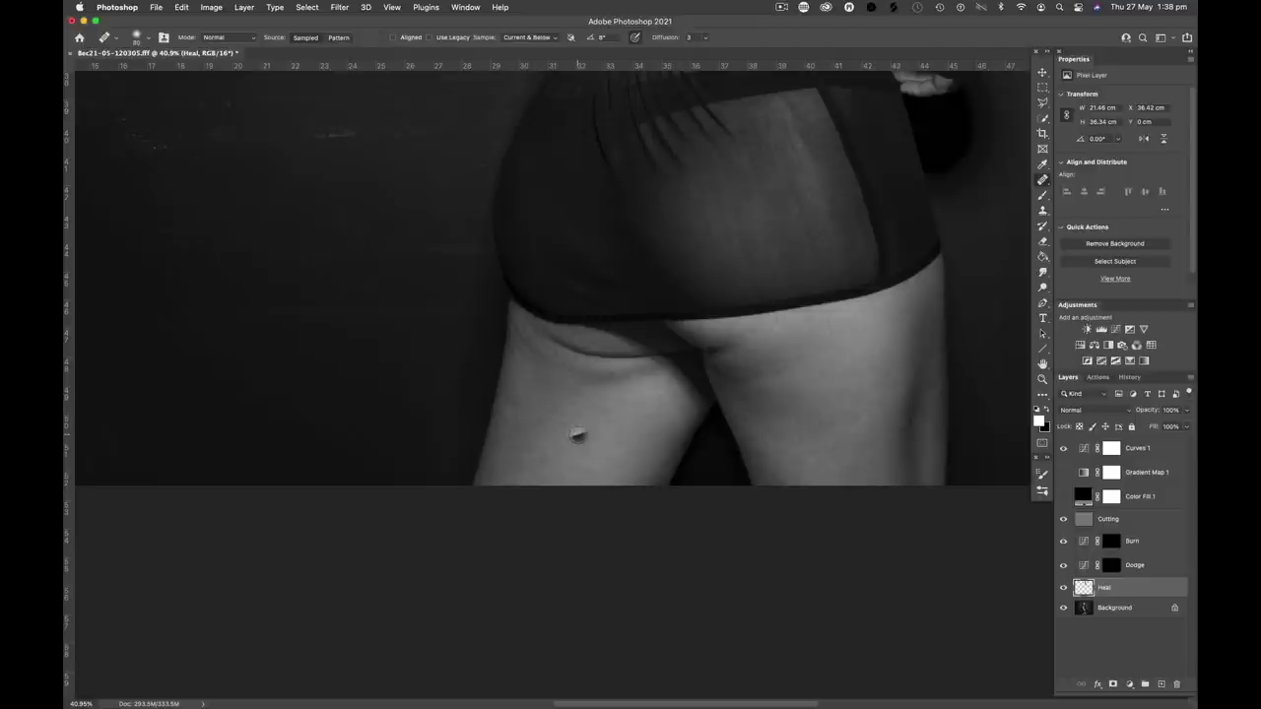
key(alt)
alt+click(569, 389)
click(645, 409)
Step: Heal the marks on the upper inner part of the right-hand thigh just below the skirt hem, resampling nearby skin
key(alt)
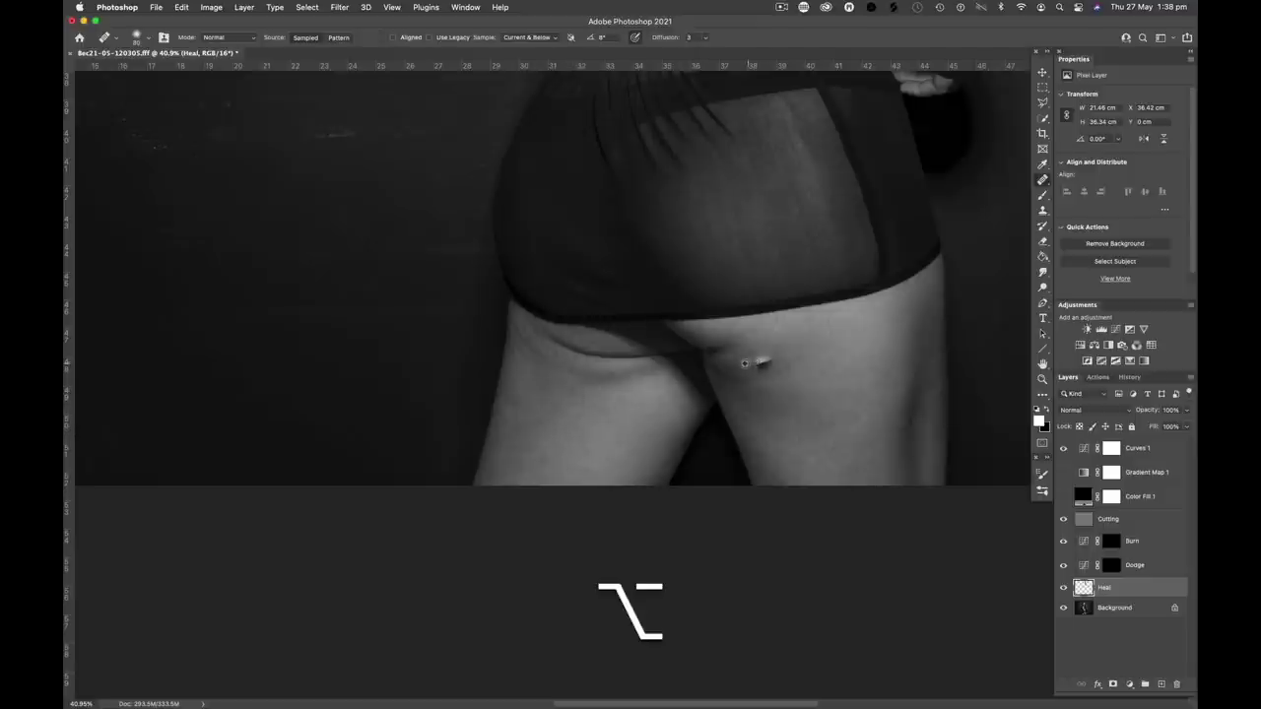
alt+click(717, 350)
click(739, 357)
key(alt)
alt+click(751, 391)
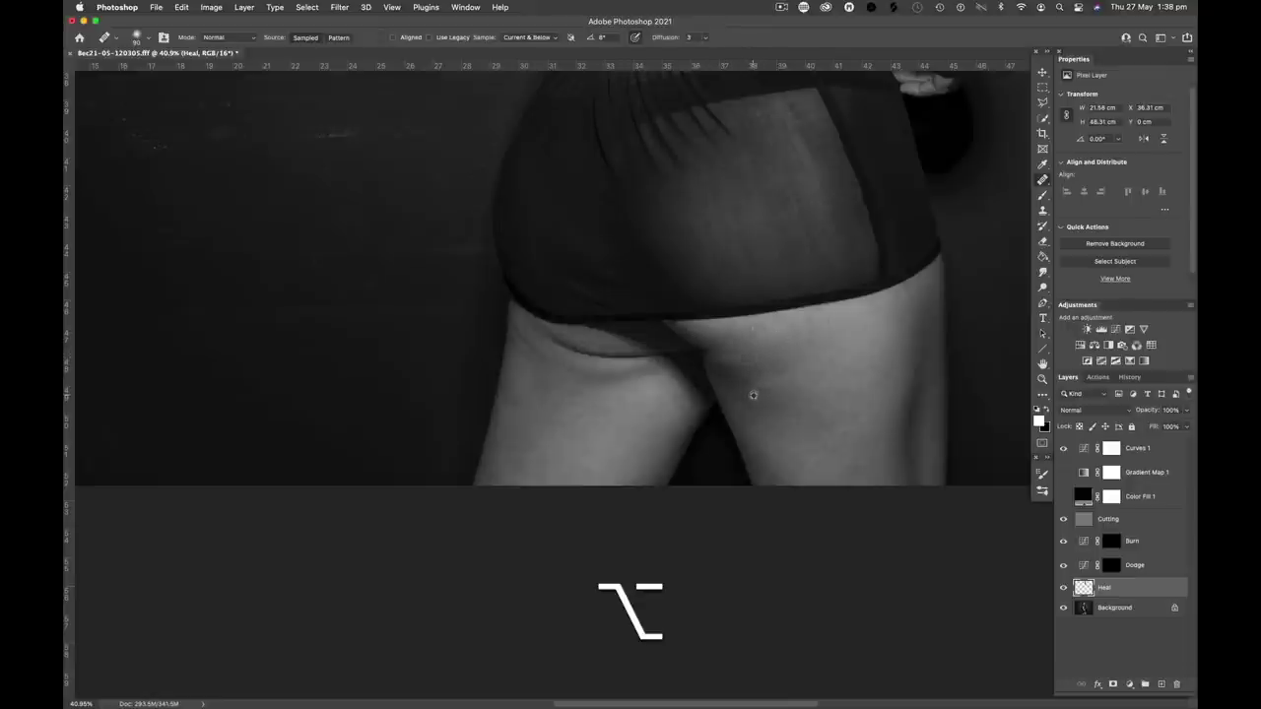
click(766, 374)
key(alt)
alt+click(726, 358)
click(712, 350)
key(alt)
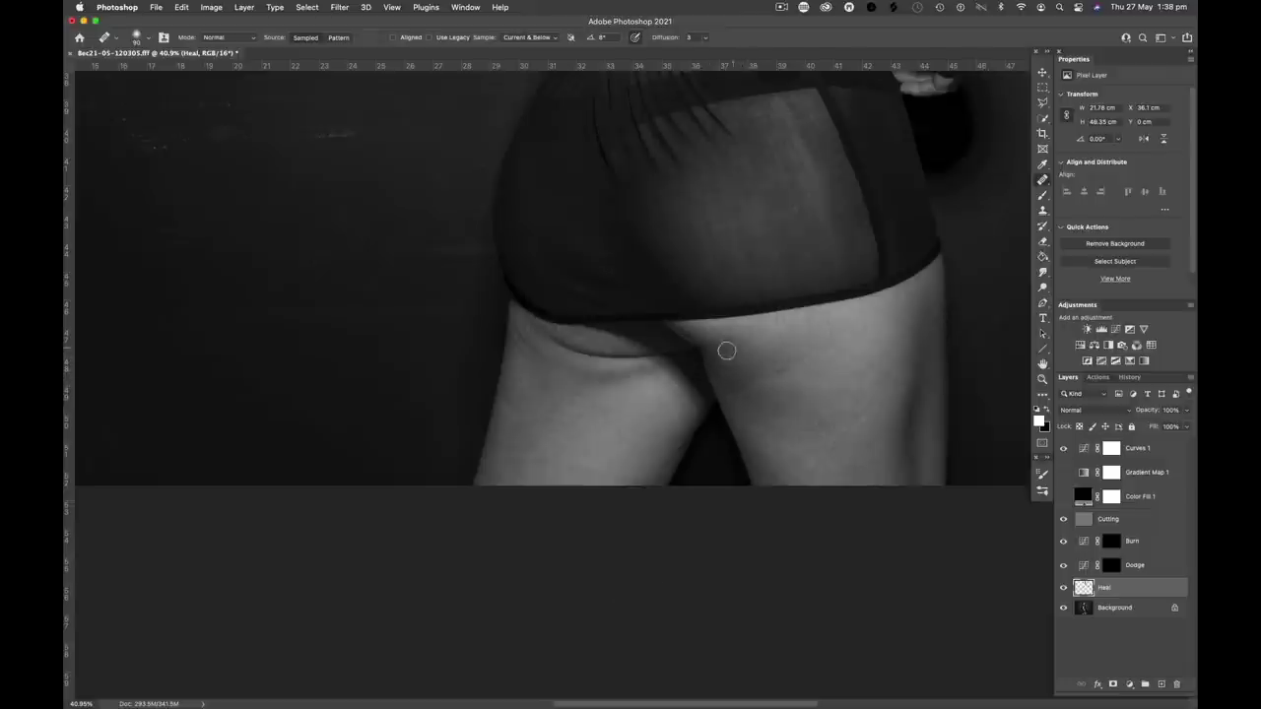
key(alt)
alt+click(756, 381)
Step: Heal away the curved skin crease under the skirt hem on the left-hand thigh
key(alt)
click(603, 351)
key(alt)
alt+click(572, 369)
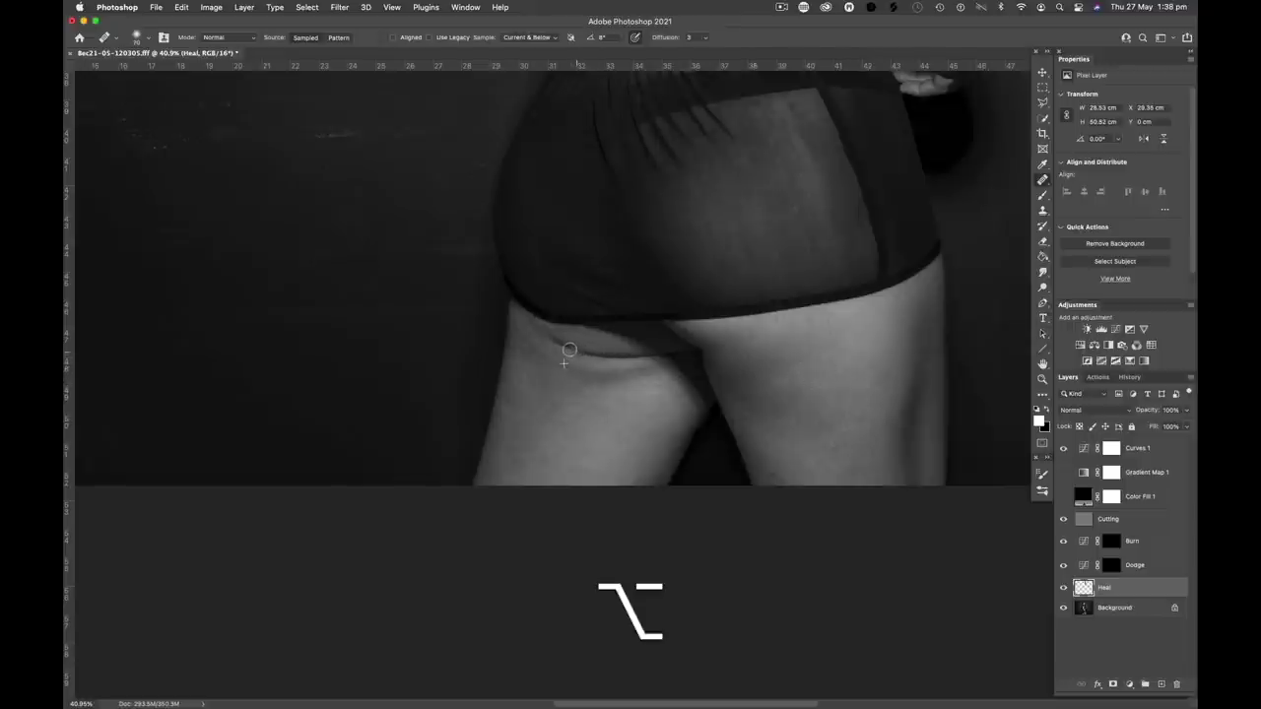
click(583, 356)
key(alt)
alt+click(584, 355)
mouse_move(591, 354)
mouse_down()
mouse_move(664, 361)
mouse_move(631, 386)
mouse_up()
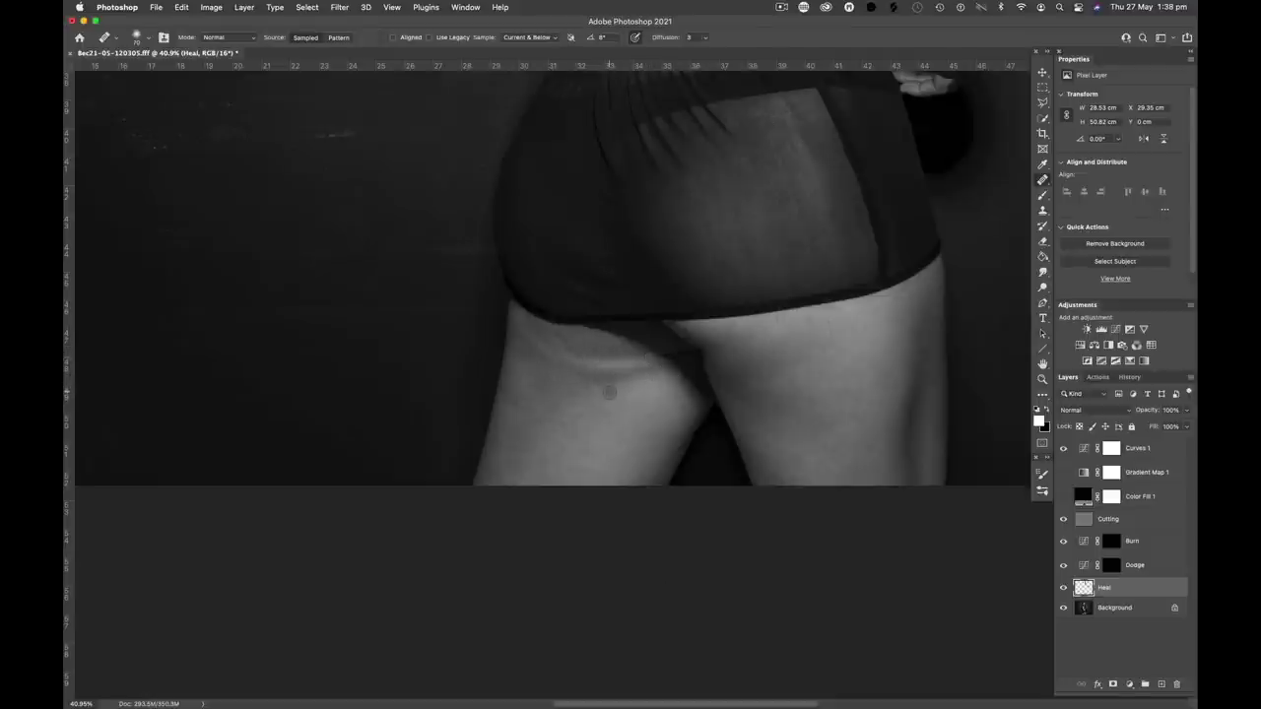
Step: Heal the dark spot and small blemishes on the model's cheek at 100% zoom with a reduced brush size
key(space)
drag(823, 249, 834, 566)
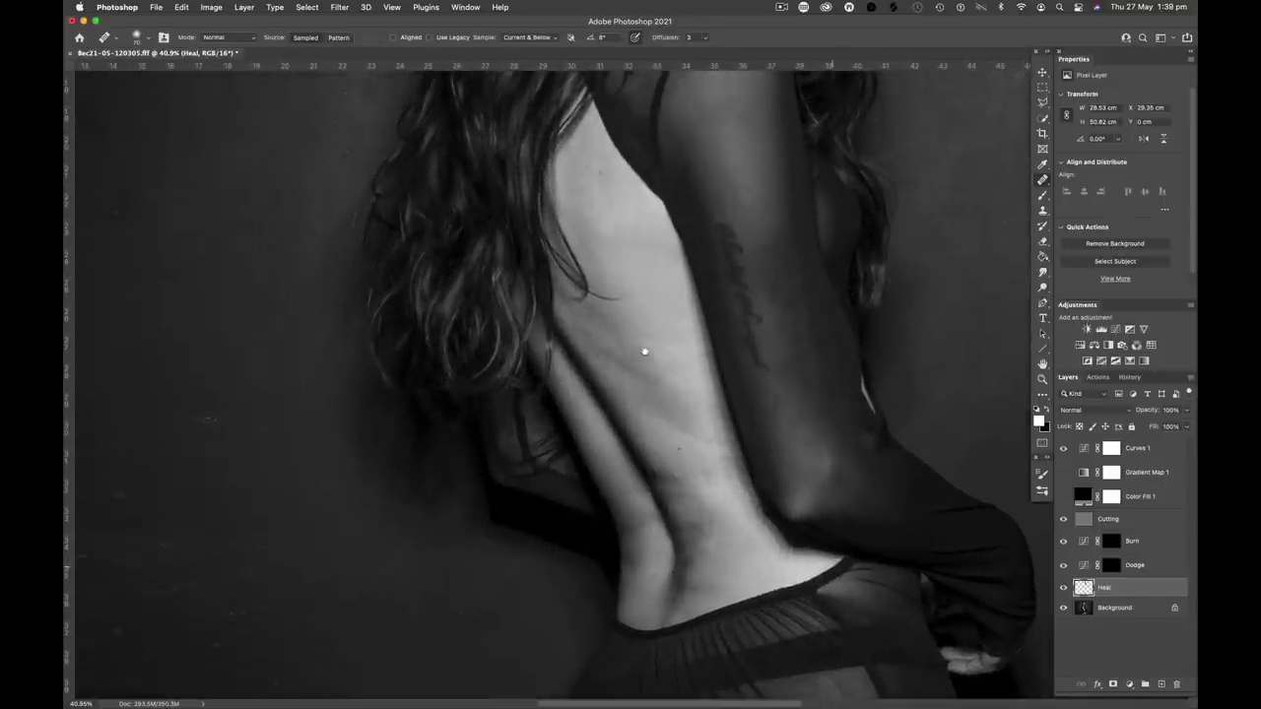
alt+click(653, 338)
key(space)
drag(690, 299, 751, 438)
alt+click(707, 334)
key(ctrl+minus)
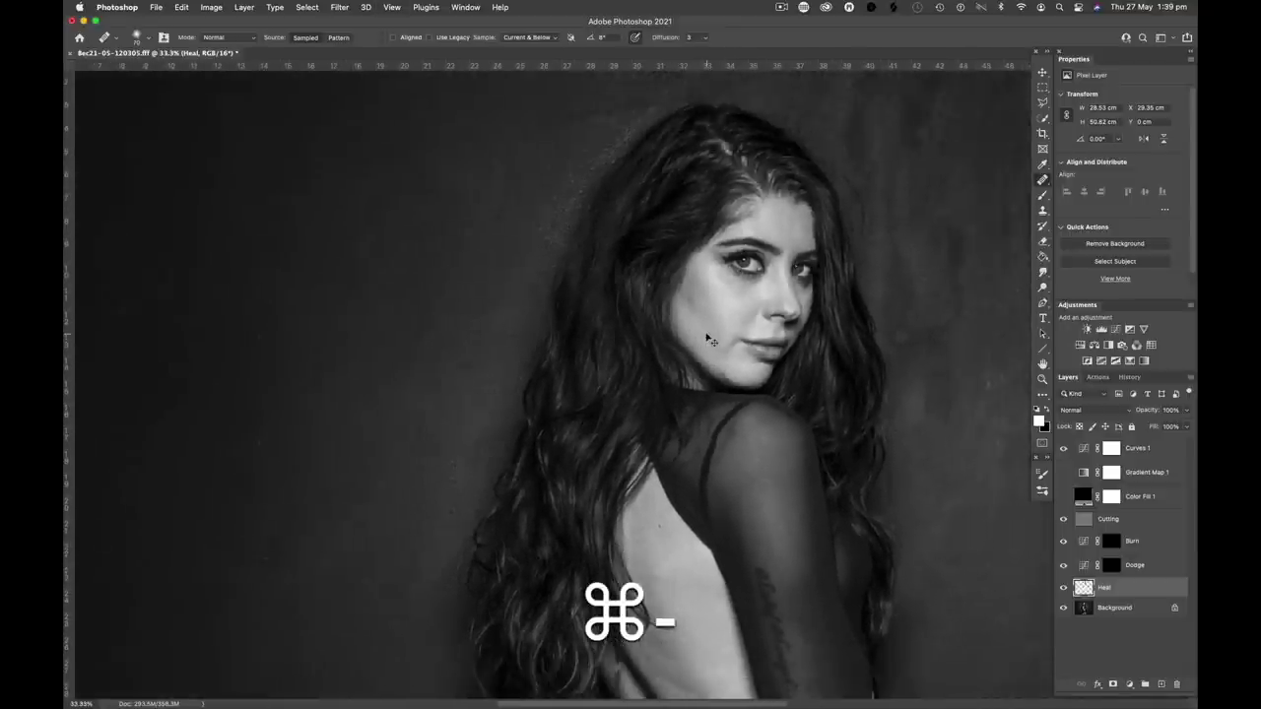
key(ctrl+equal)
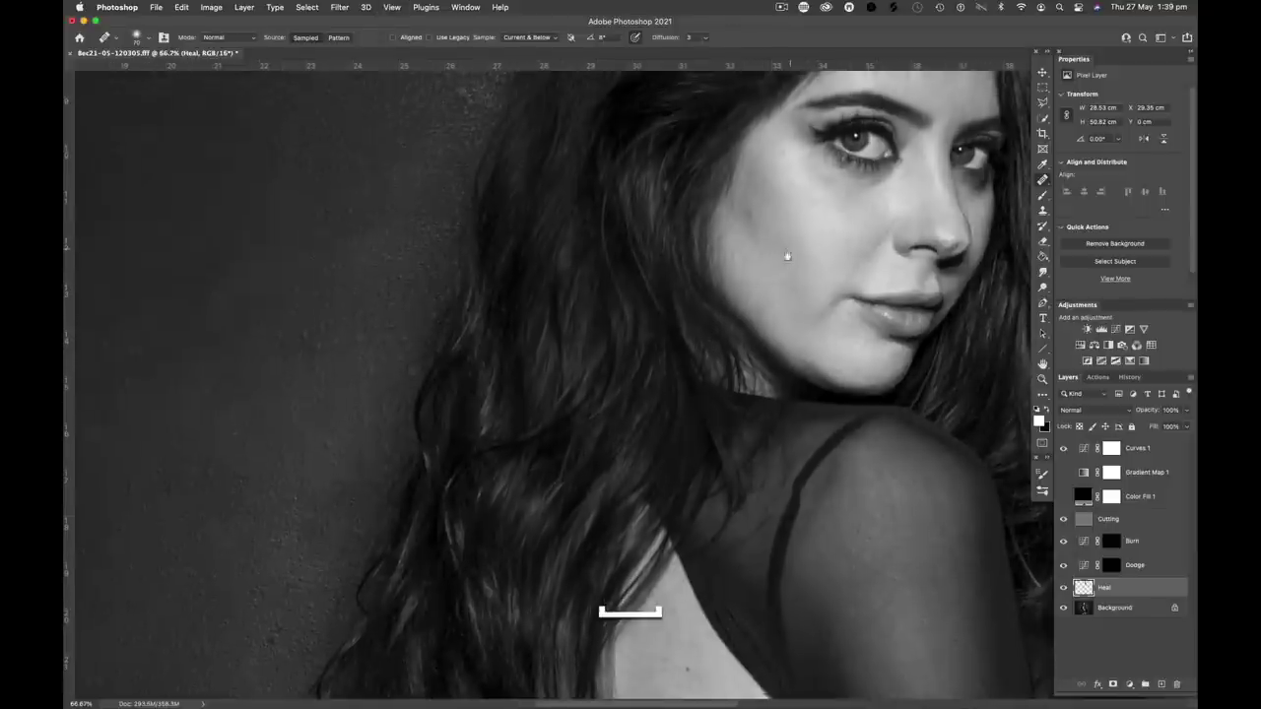
scroll(705, 332, up, 3)
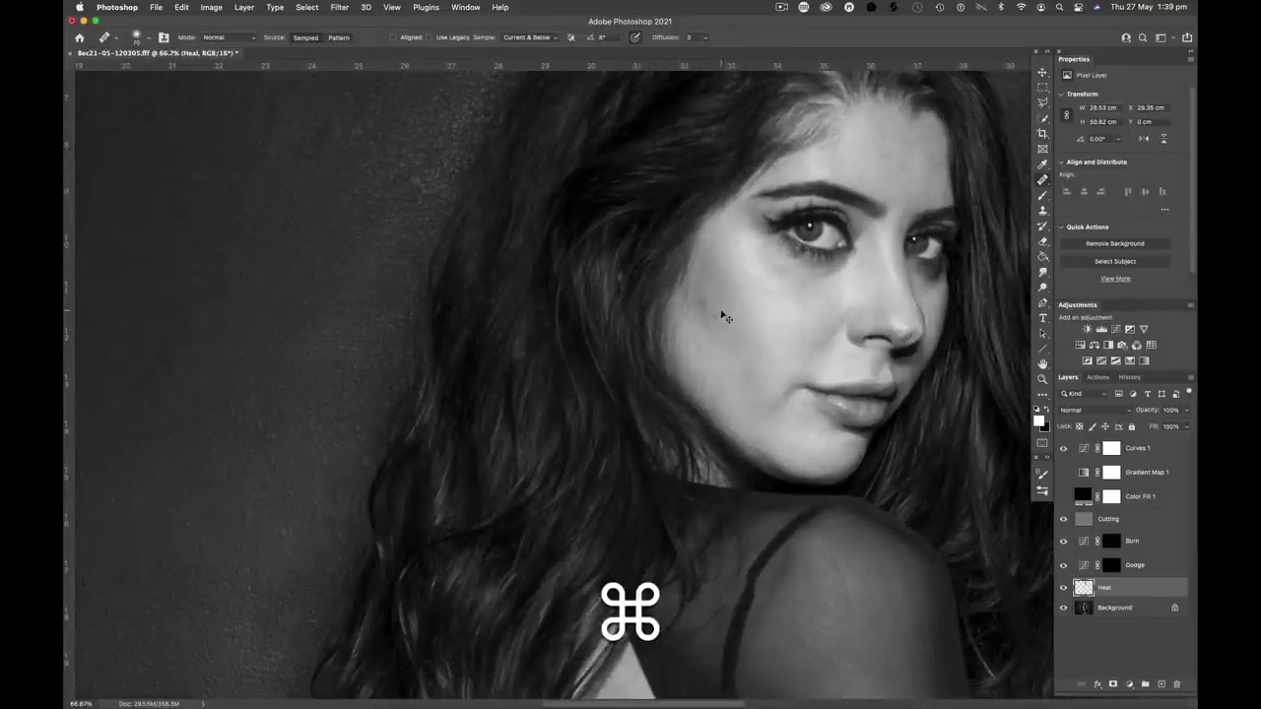
key(ctrl+minus)
key(ctrl+equal)
key(ctrl+equal)
key(ctrl+equal)
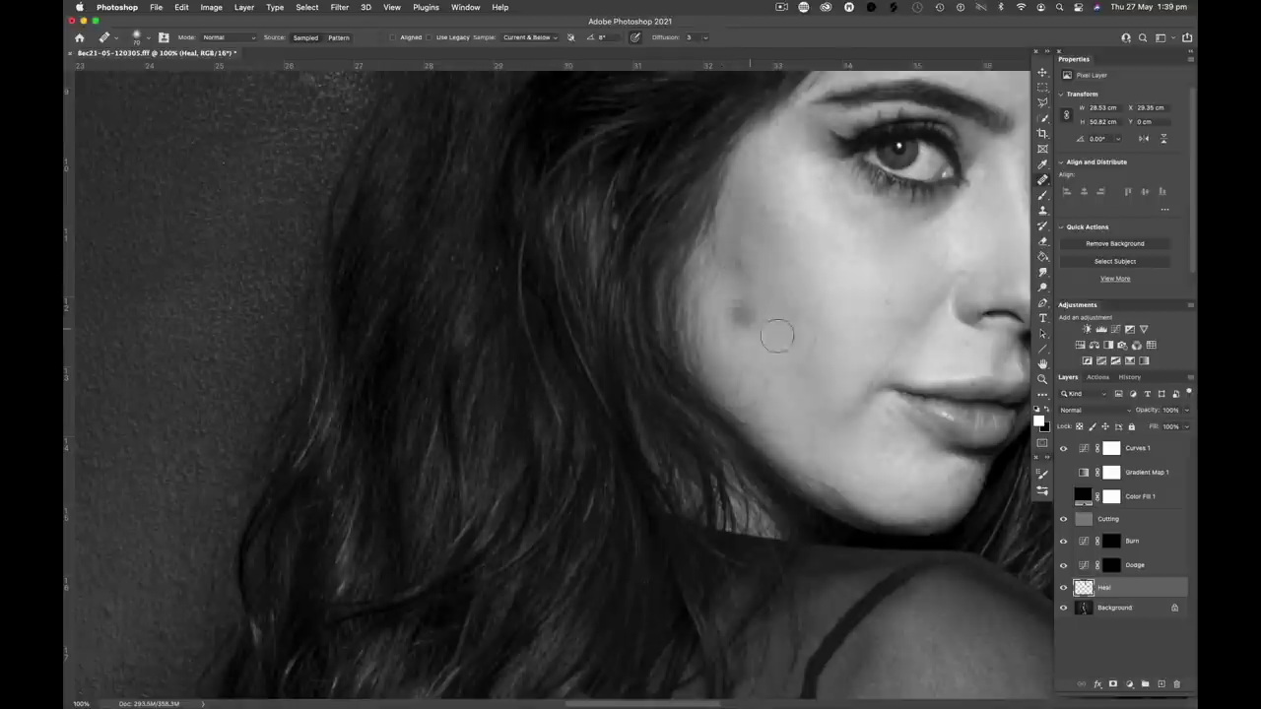
key(bracketleft)
key(bracketleft)
key(bracketleft)
key(bracketleft)
key(bracketleft)
key(bracketleft)
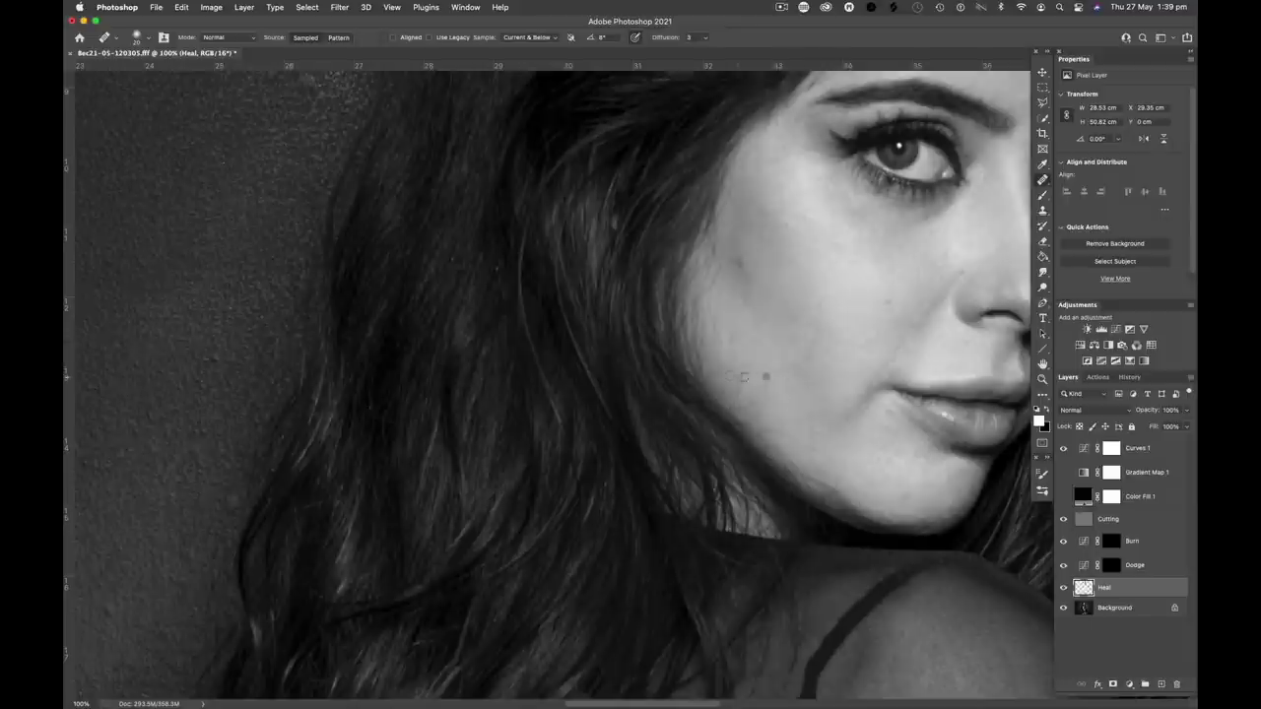
key(alt)
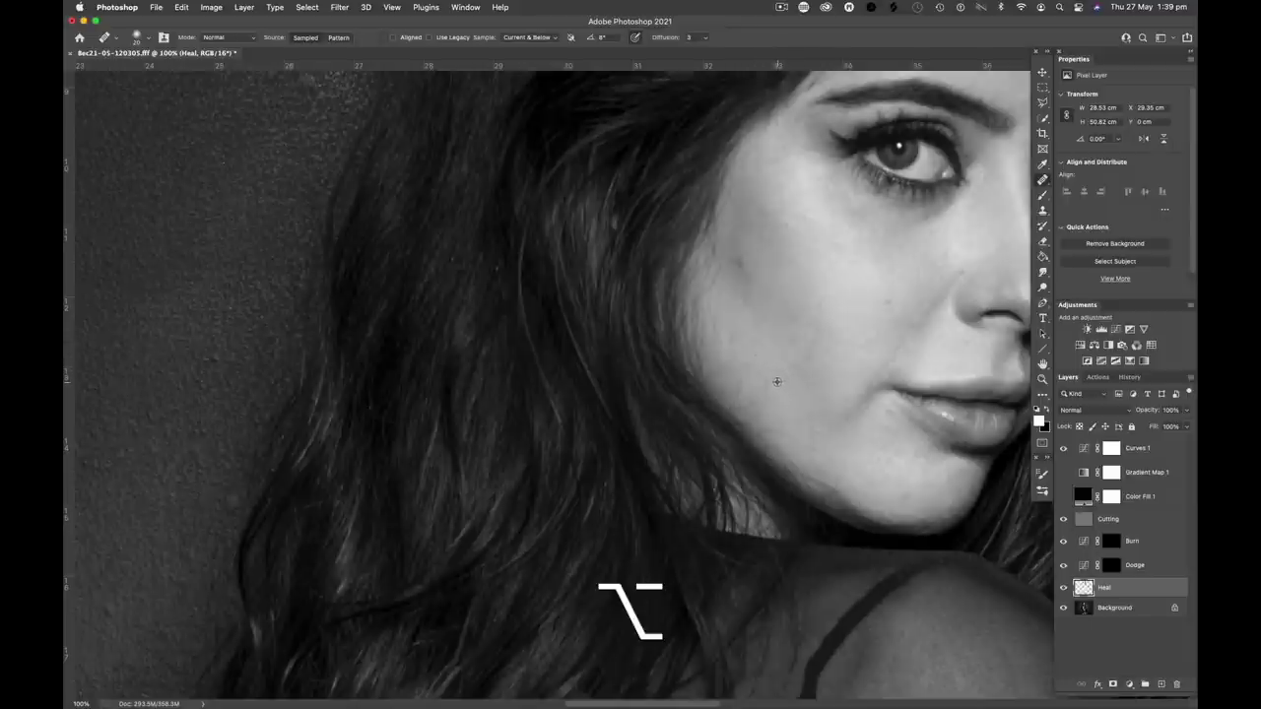
Step: Heal the small marks along the model's jawline using sampled skin from the lower cheek
key(alt)
alt+click(826, 415)
mouse_move(847, 451)
mouse_down()
mouse_move(891, 491)
mouse_move(871, 484)
mouse_up()
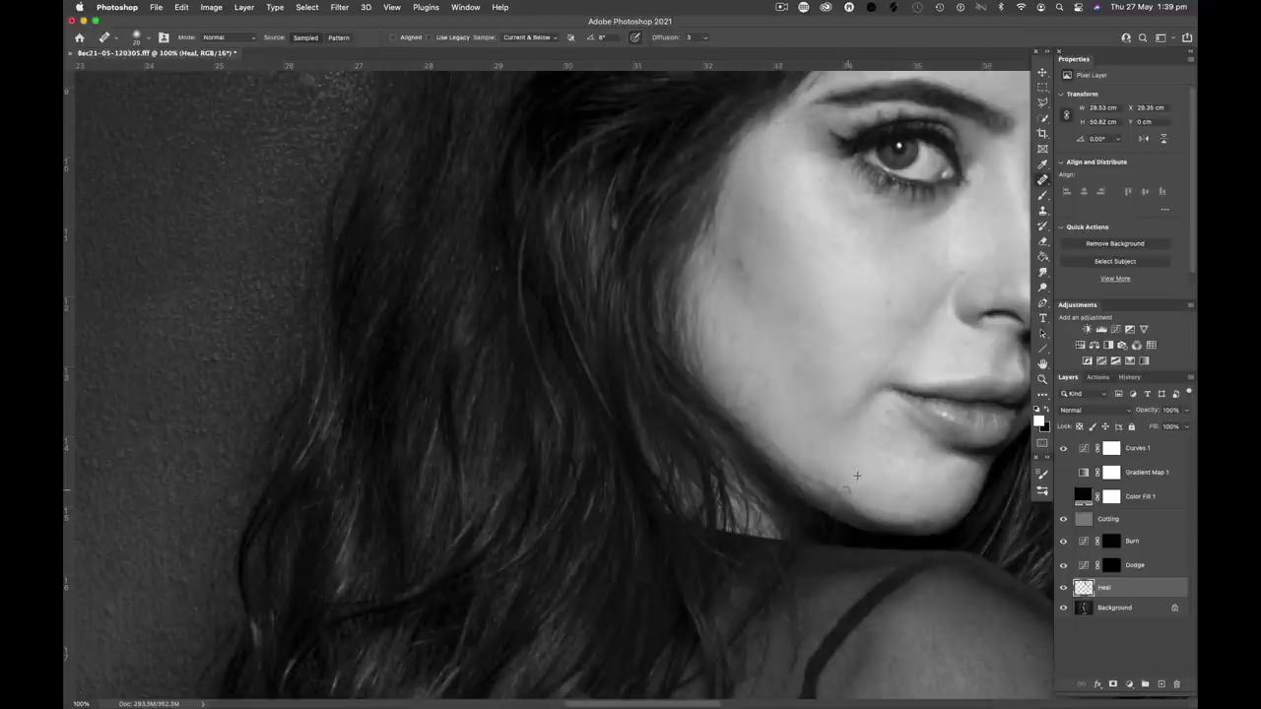
Step: Heal the small marks on the model's lower cheek and outer cheek beneath the eye, sampling clean skin nearby
alt+click(895, 434)
alt+click(823, 212)
key(alt)
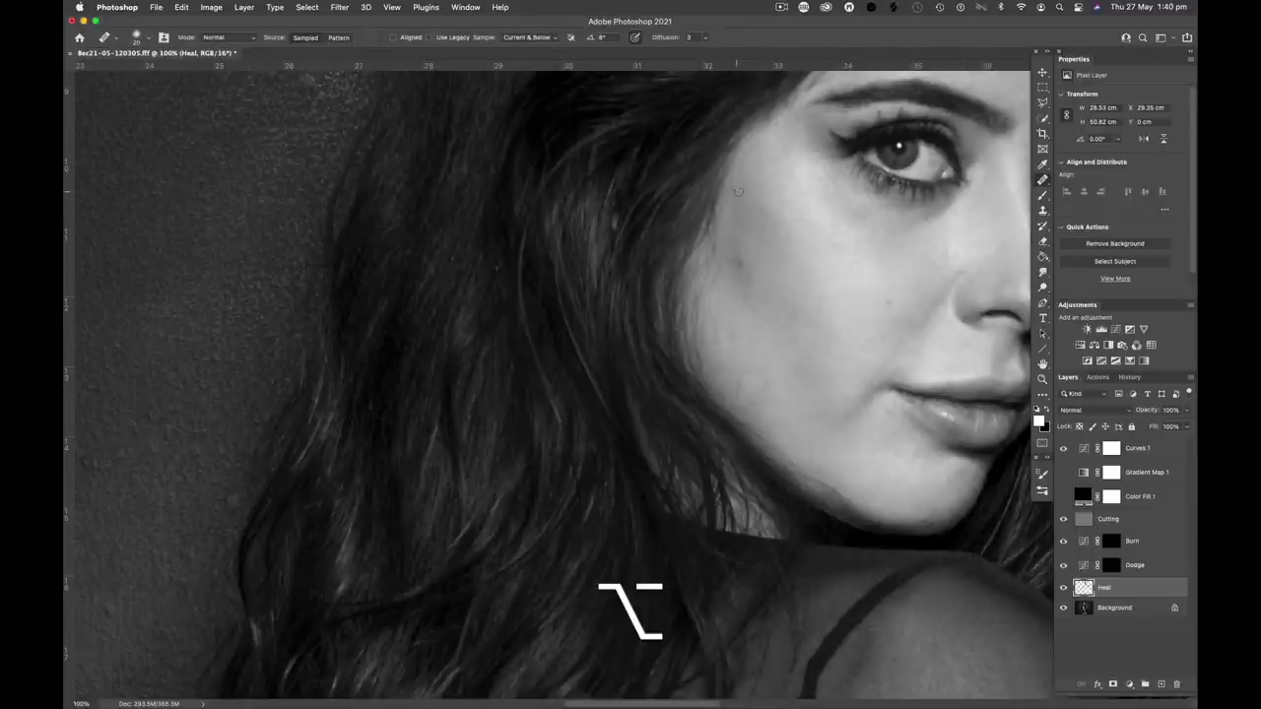
key(alt)
key(alt)
Step: Heal the small blemishes and uneven marks across the model's forehead using sampled forehead skin
key(space)
drag(890, 431, 703, 591)
key(alt)
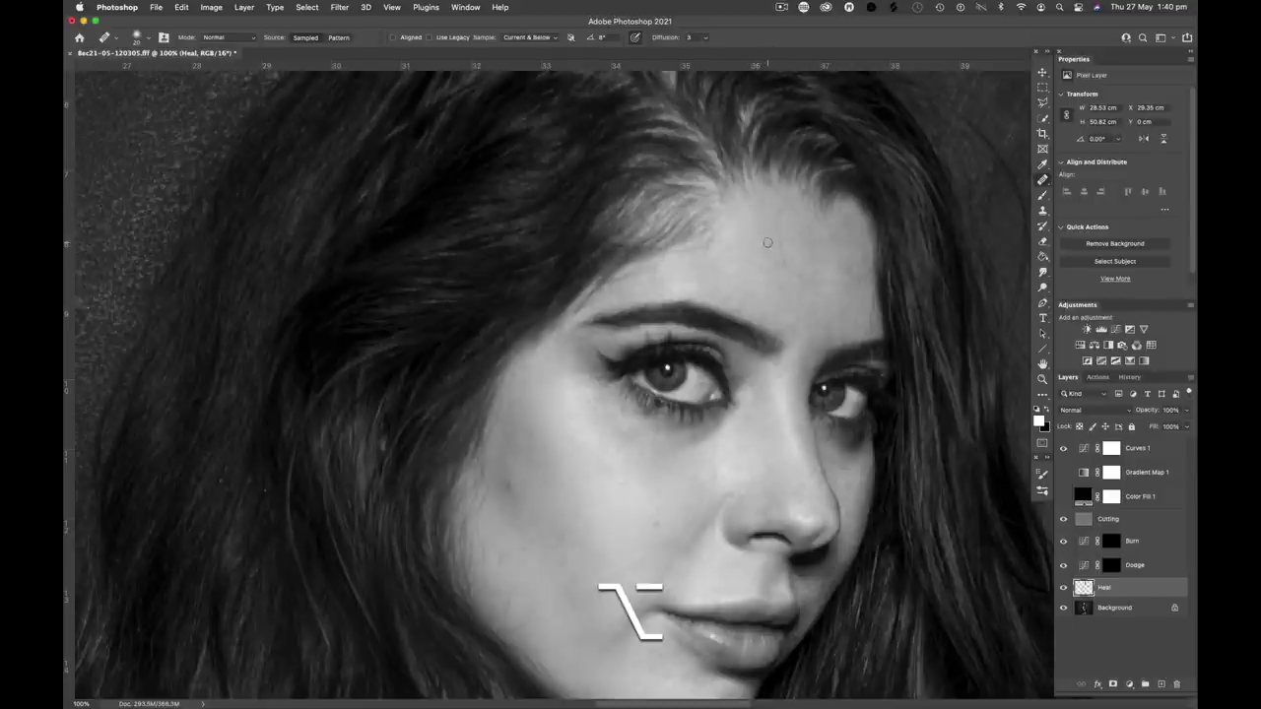
mouse_move(799, 276)
mouse_down()
mouse_move(822, 270)
mouse_move(840, 296)
mouse_up()
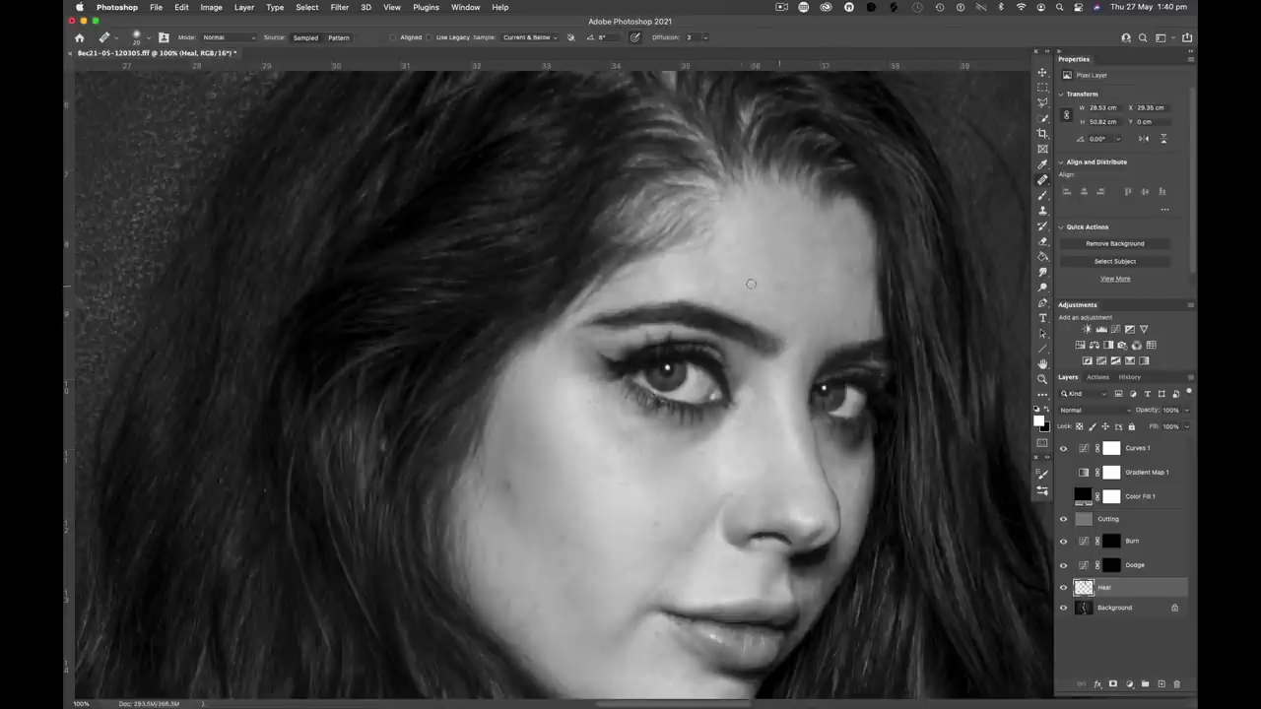
Step: Heal the small marks on the model's chin and along its lower edge, resampling nearby skin
key(space)
drag(783, 535, 738, 345)
key(alt)
key(alt)
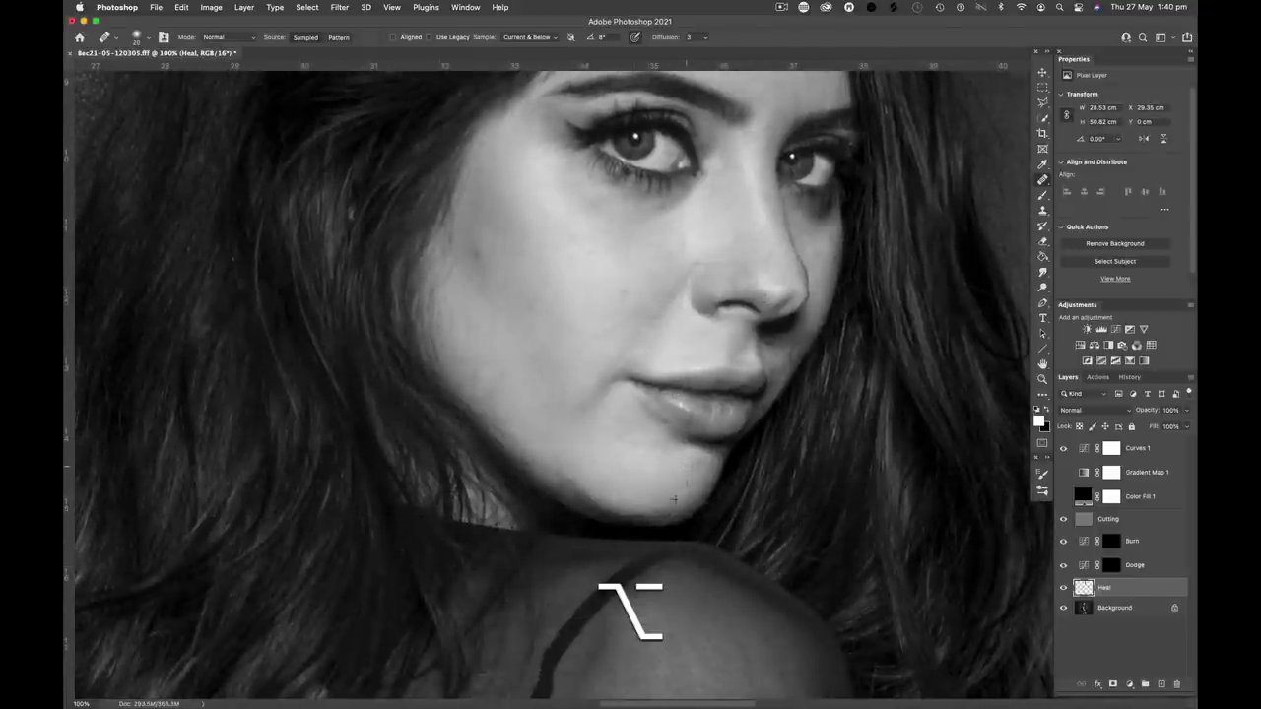
alt+click(677, 486)
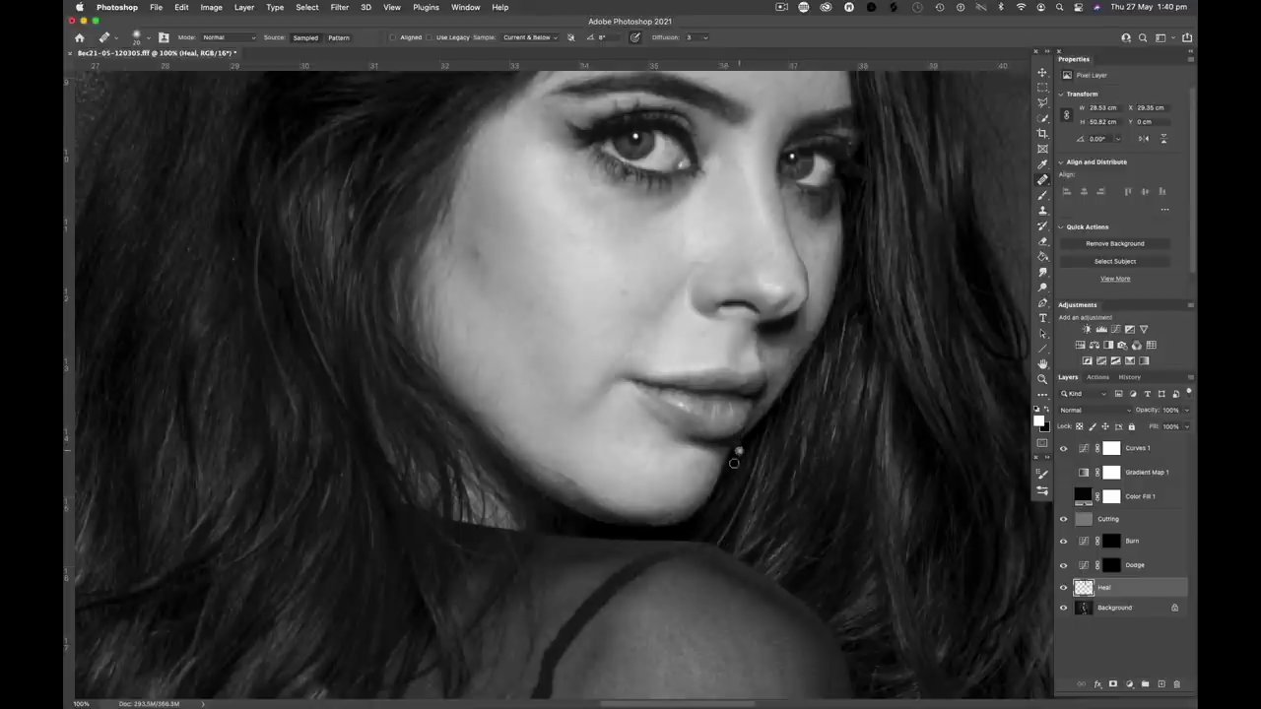
key(space)
drag(739, 580, 755, 443)
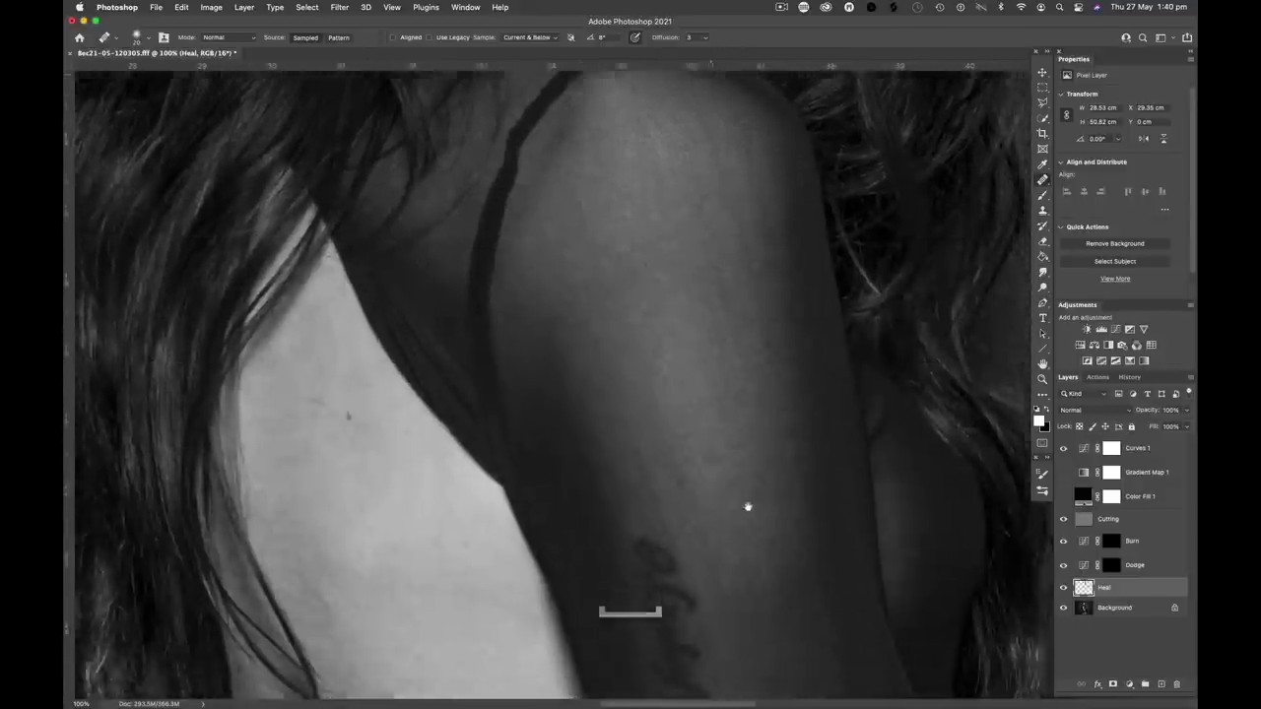
key(super+0)
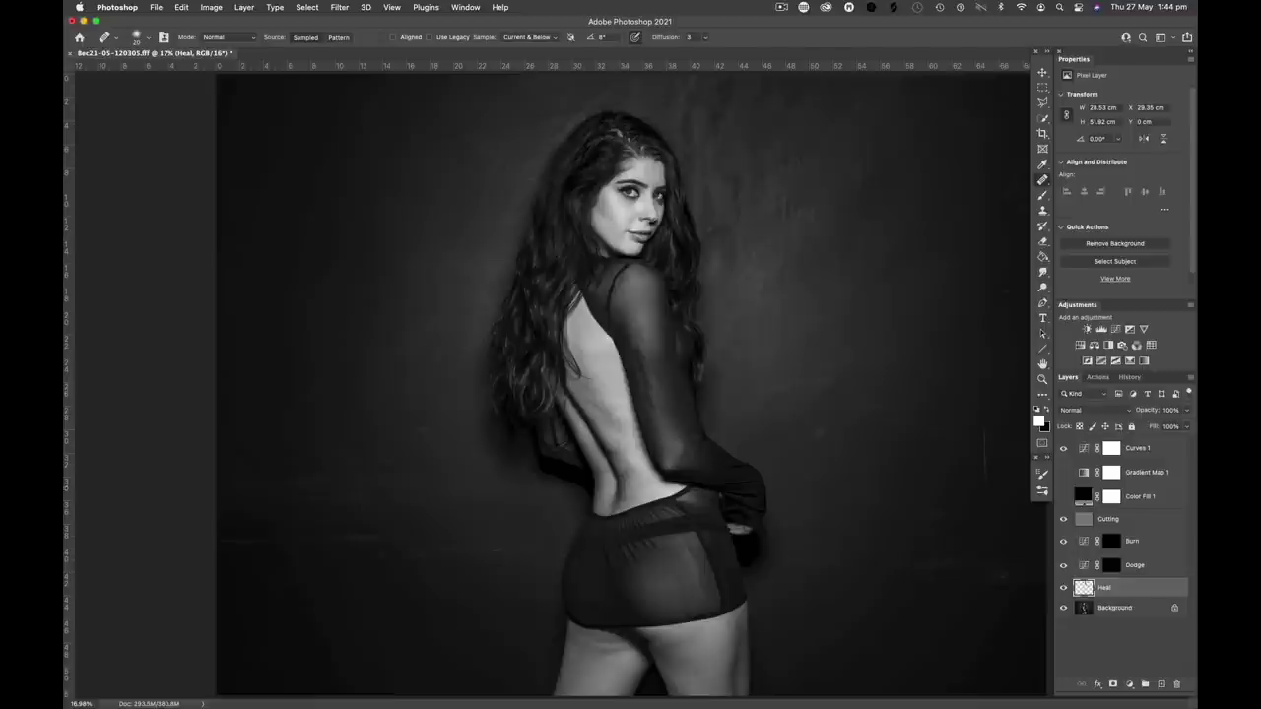
Step: Lighten the dark creases on the thighs below the skirt hem on the Dodge layer's mask, using a reduced white brush at 1% flow
click(1110, 568)
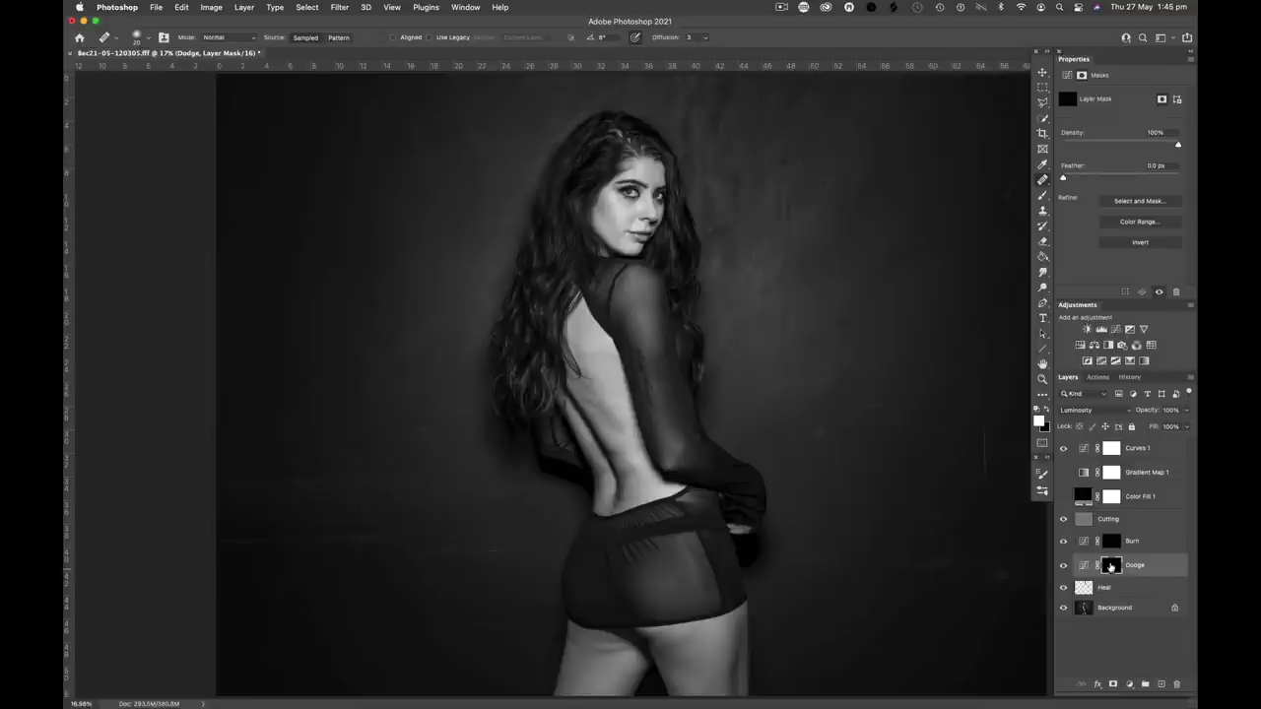
key(b)
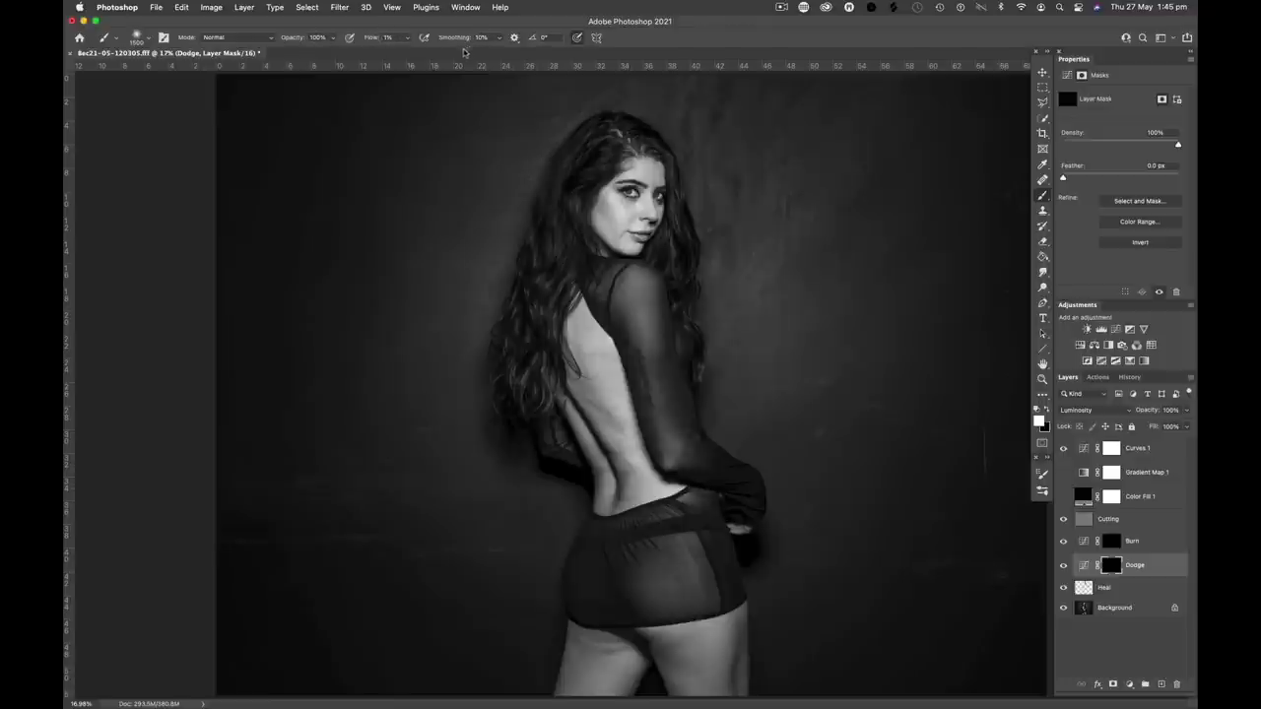
mouse_move(795, 502)
mouse_down()
mouse_move(788, 473)
mouse_move(759, 459)
mouse_move(824, 483)
mouse_move(831, 543)
mouse_move(798, 520)
mouse_up()
mouse_move(777, 459)
mouse_down()
mouse_move(792, 497)
mouse_move(781, 496)
mouse_move(725, 460)
mouse_move(731, 528)
mouse_up()
key(bracketleft)
key(bracketleft)
key(bracketleft)
key(bracketleft)
key(bracketleft)
key(bracketleft)
key(bracketleft)
key(bracketleft)
drag(660, 582, 701, 584)
scroll(779, 487, down, 5)
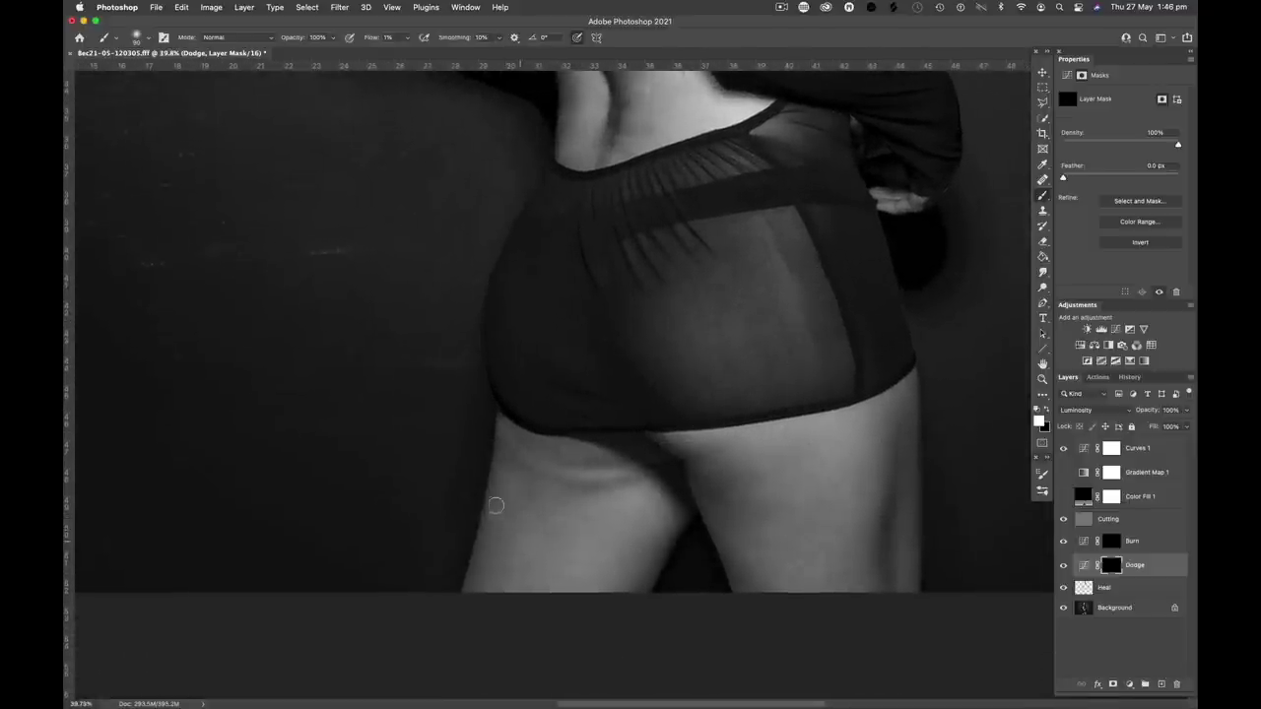
Step: Darken the bright patches beside the crease on the left-hand thigh on the Burn layer's mask, using a smaller brush
key(bracketleft)
click(1112, 543)
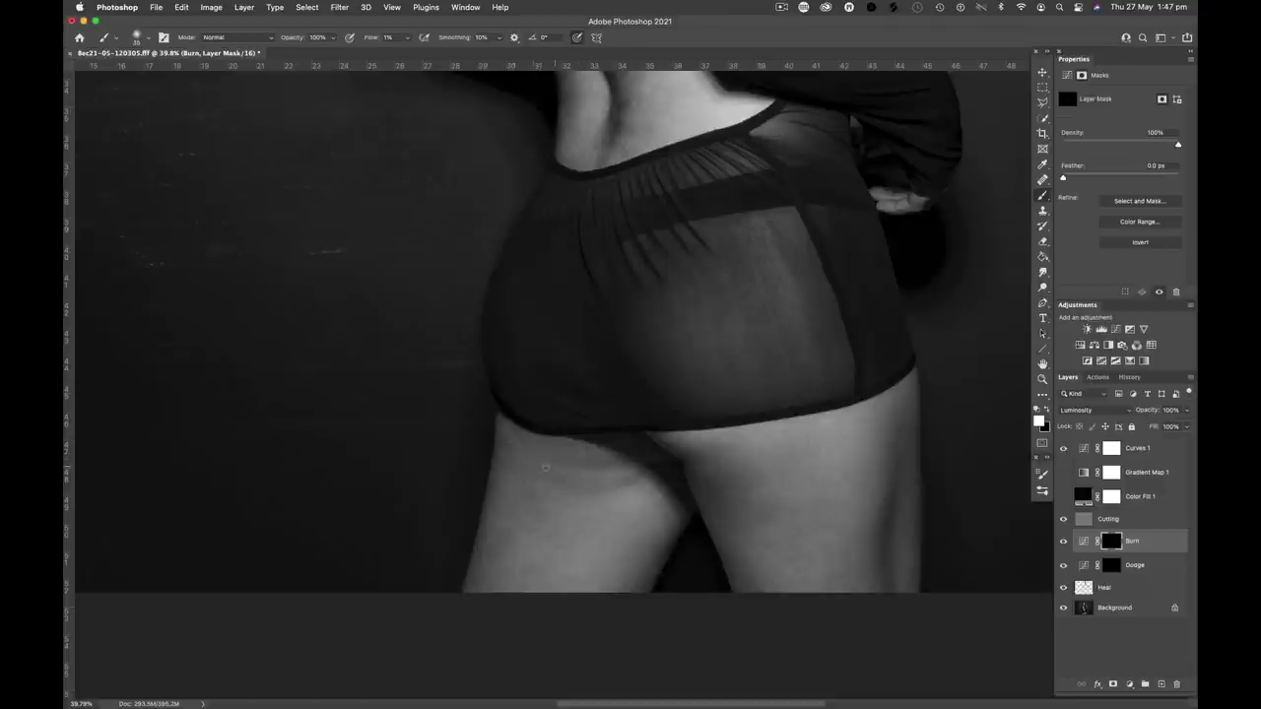
key(super+0)
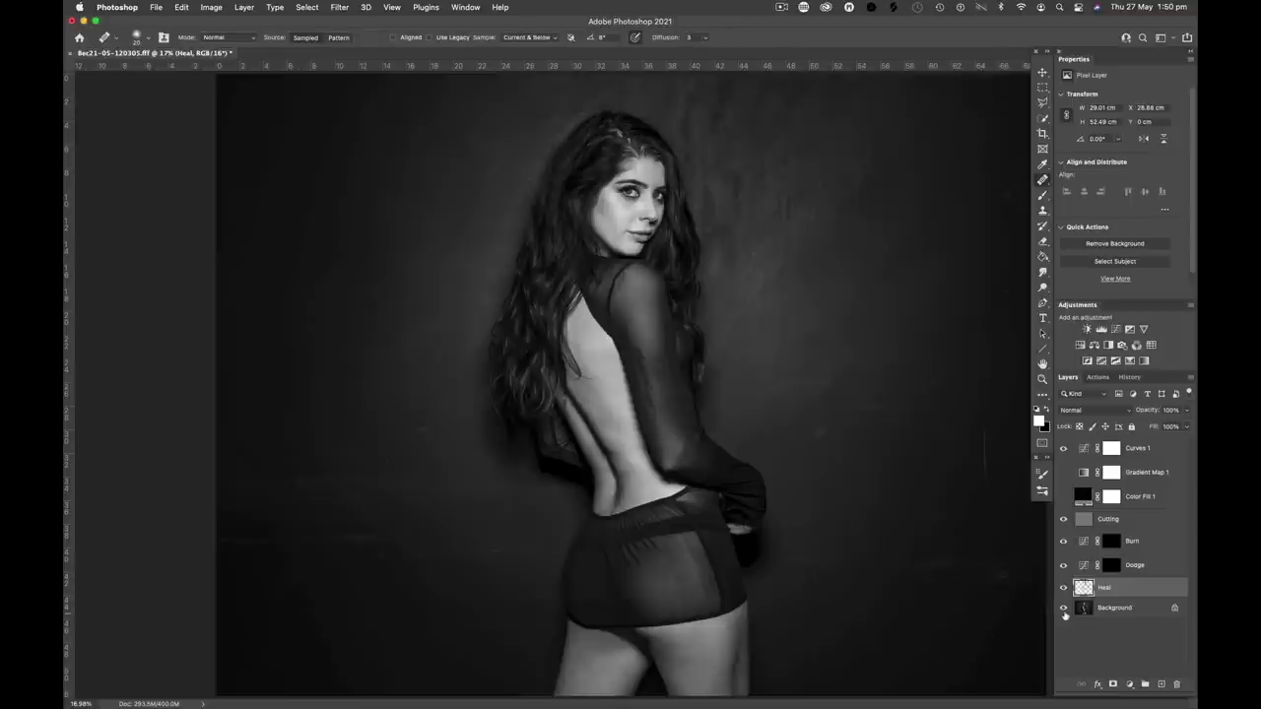
Step: Lighten the dark patches on the model's outer cheek on the Dodge layer's mask with the Brush at 1% flow
click(1112, 566)
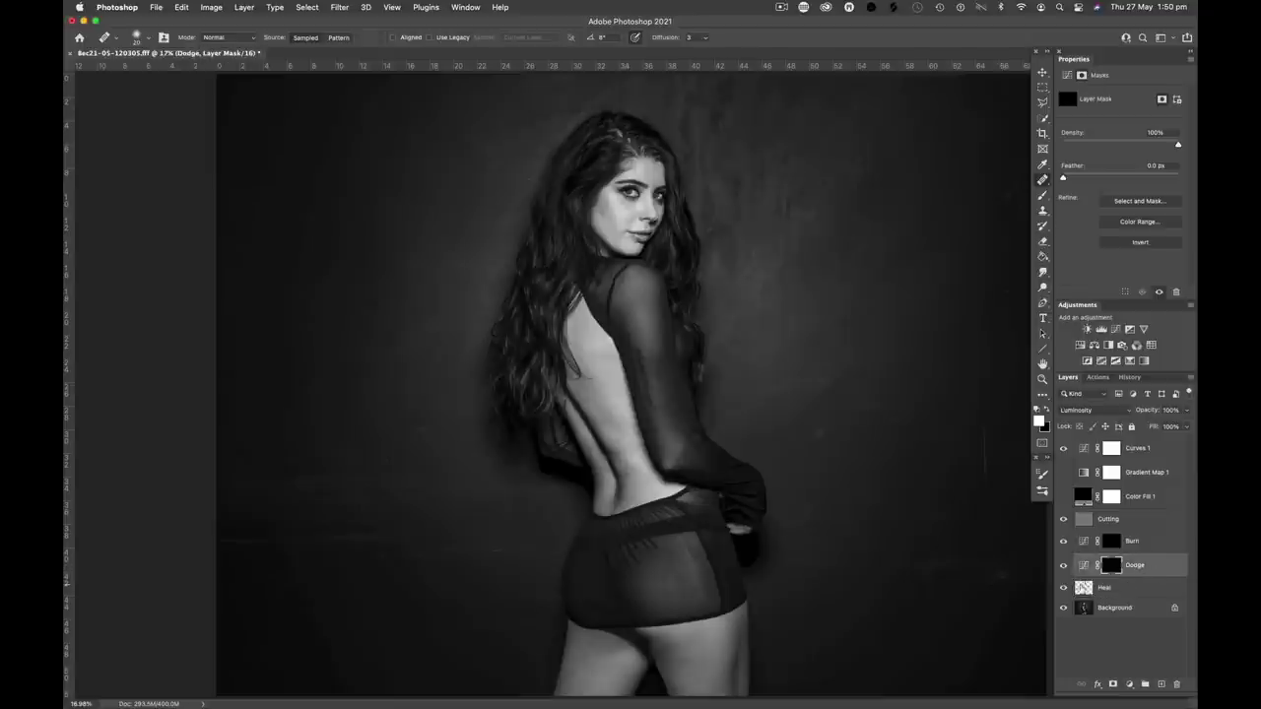
key(b)
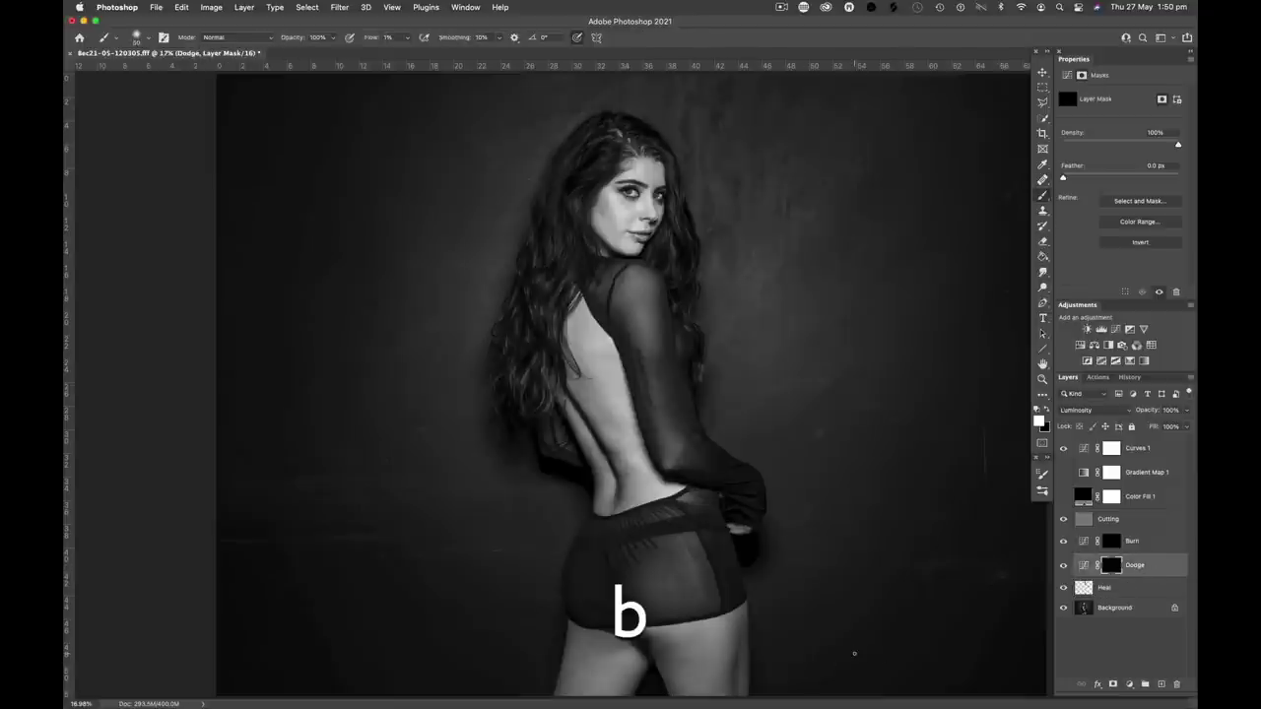
key(bracketright)
key(bracketright)
key(bracketright)
key(bracketright)
key(bracketright)
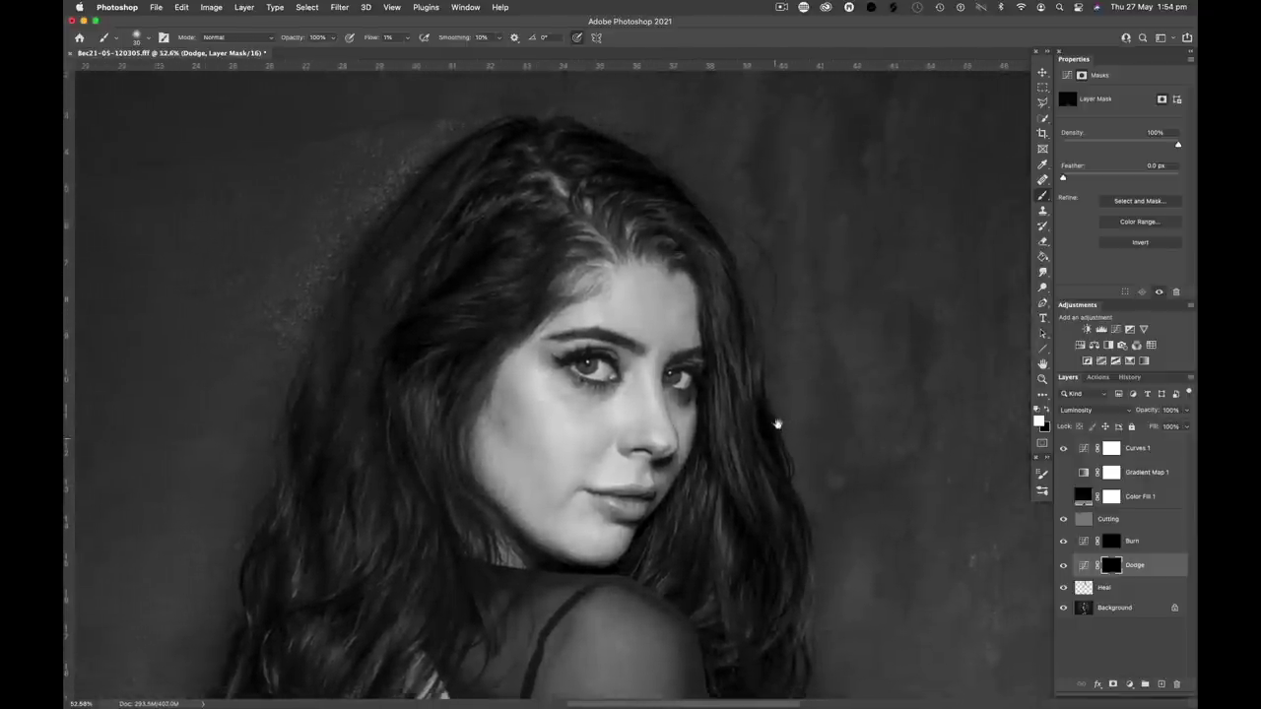
scroll(788, 450, up, 1)
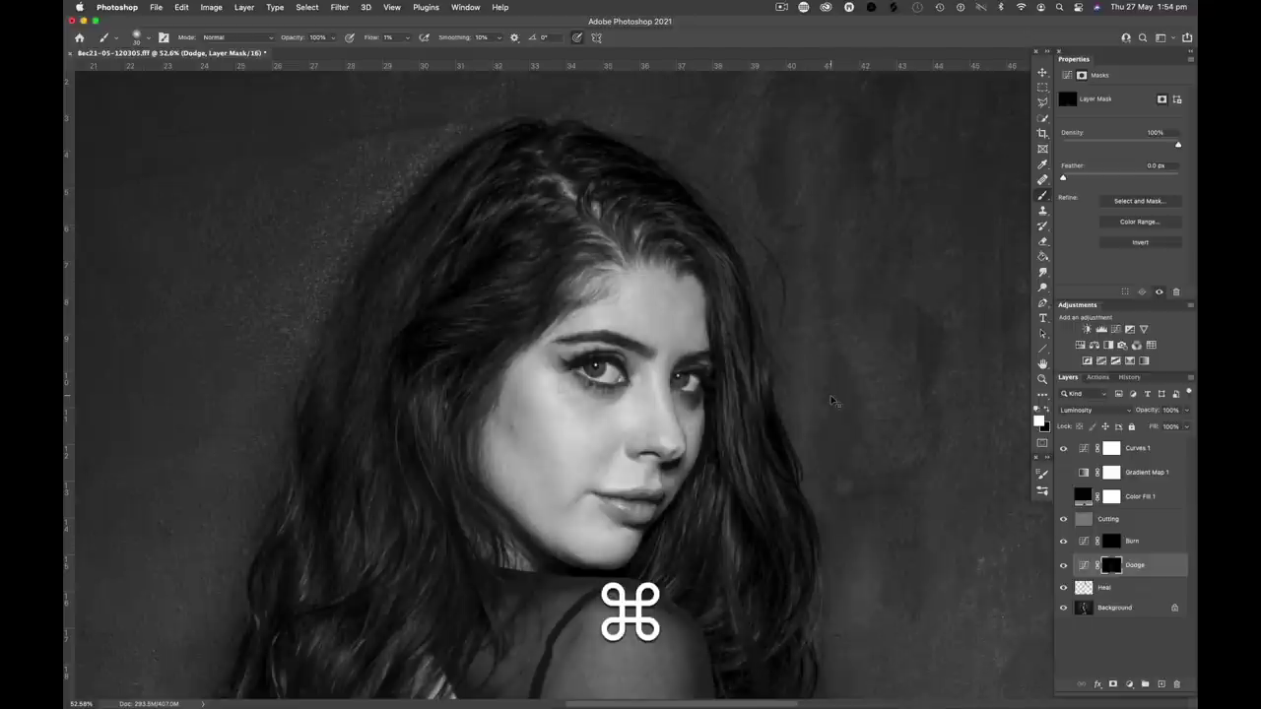
key(super+equal)
key(super+equal)
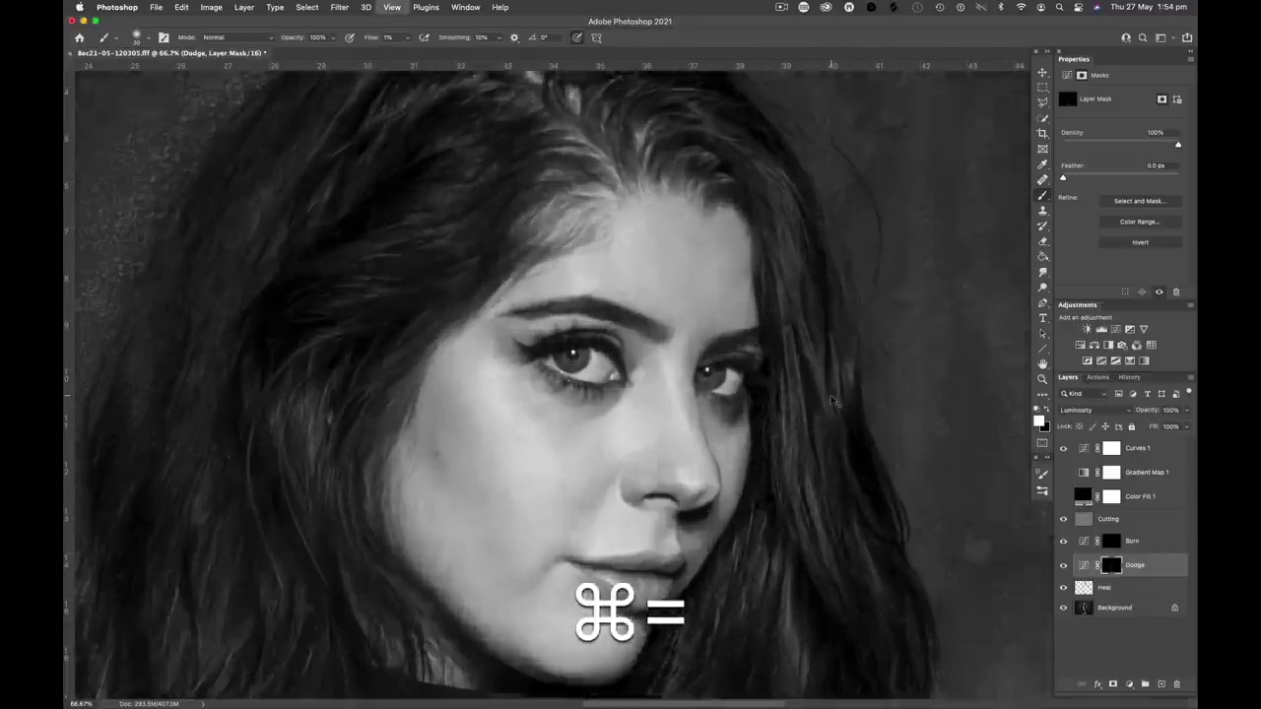
key(super+minus)
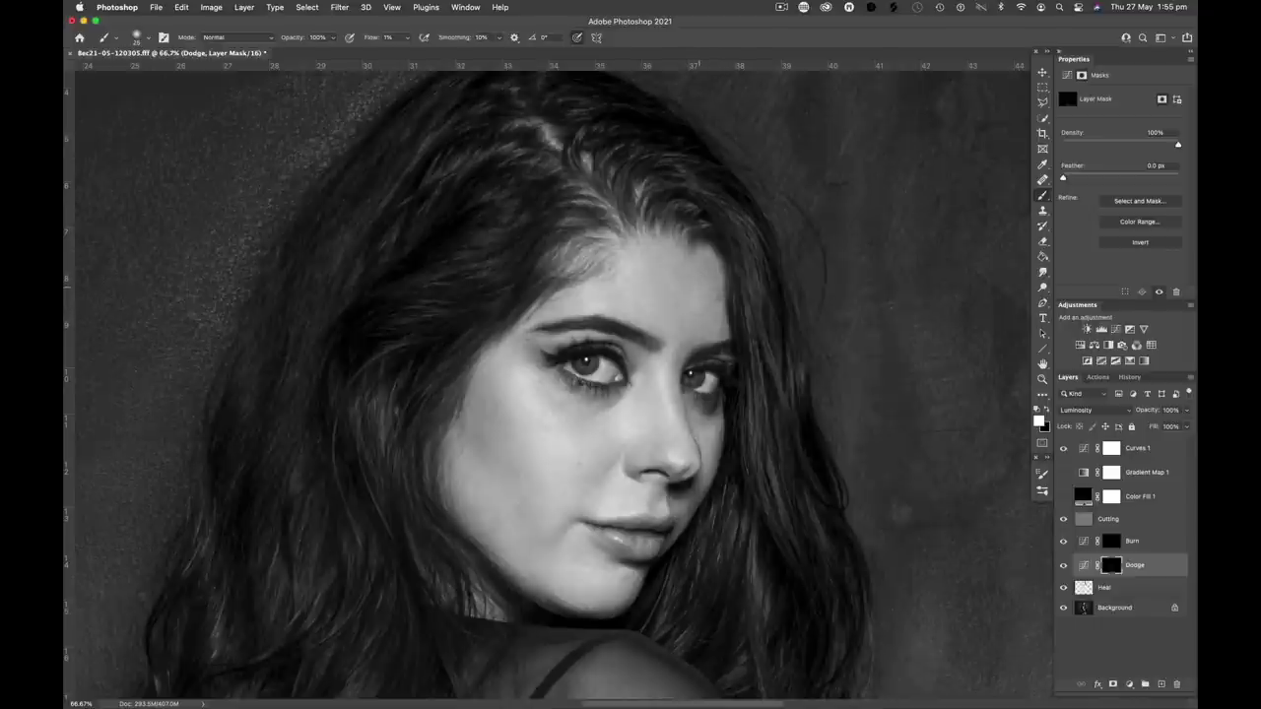
key(bracketleft)
drag(480, 418, 482, 414)
Step: Dodge the small shadows around the nose and under the eyes up close, varying the brush size
key(bracketright)
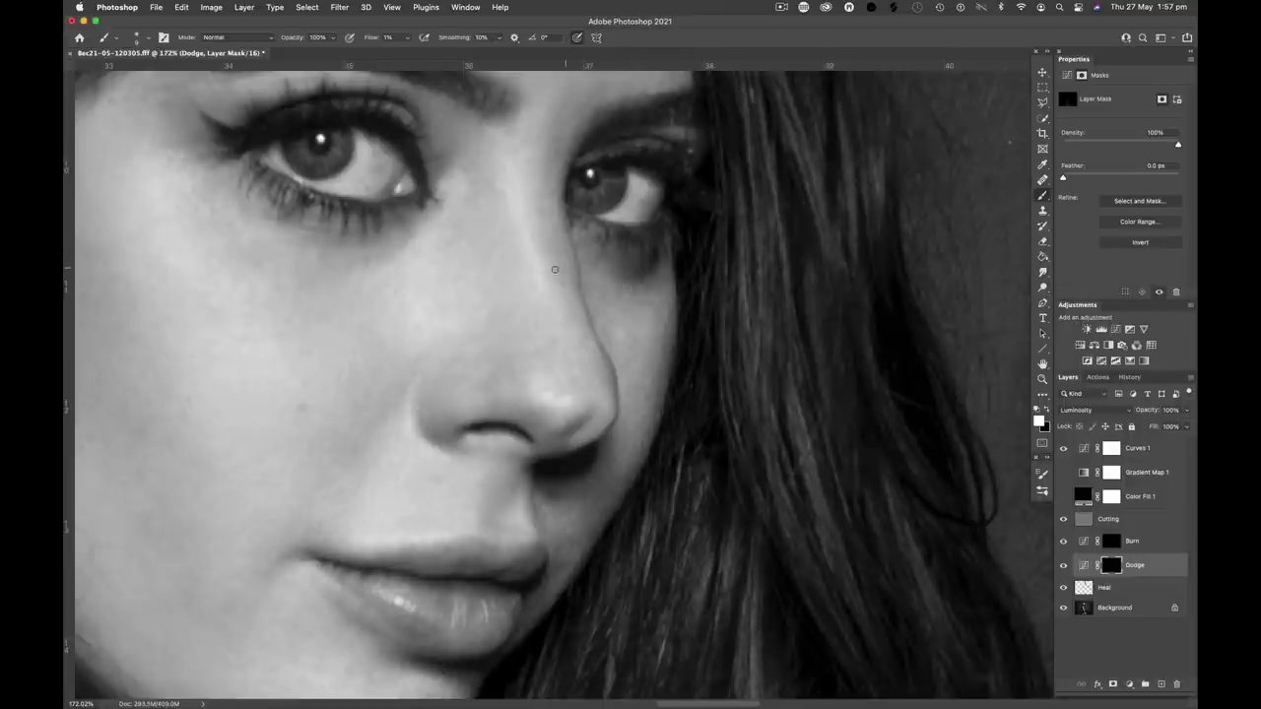
key(bracketright)
key(bracketright)
key(bracketright)
key(bracketleft)
key(bracketleft)
key(bracketleft)
Step: Dodge the uneven dark spots on the forehead and between the eyebrows with a small brush
drag(532, 245, 549, 455)
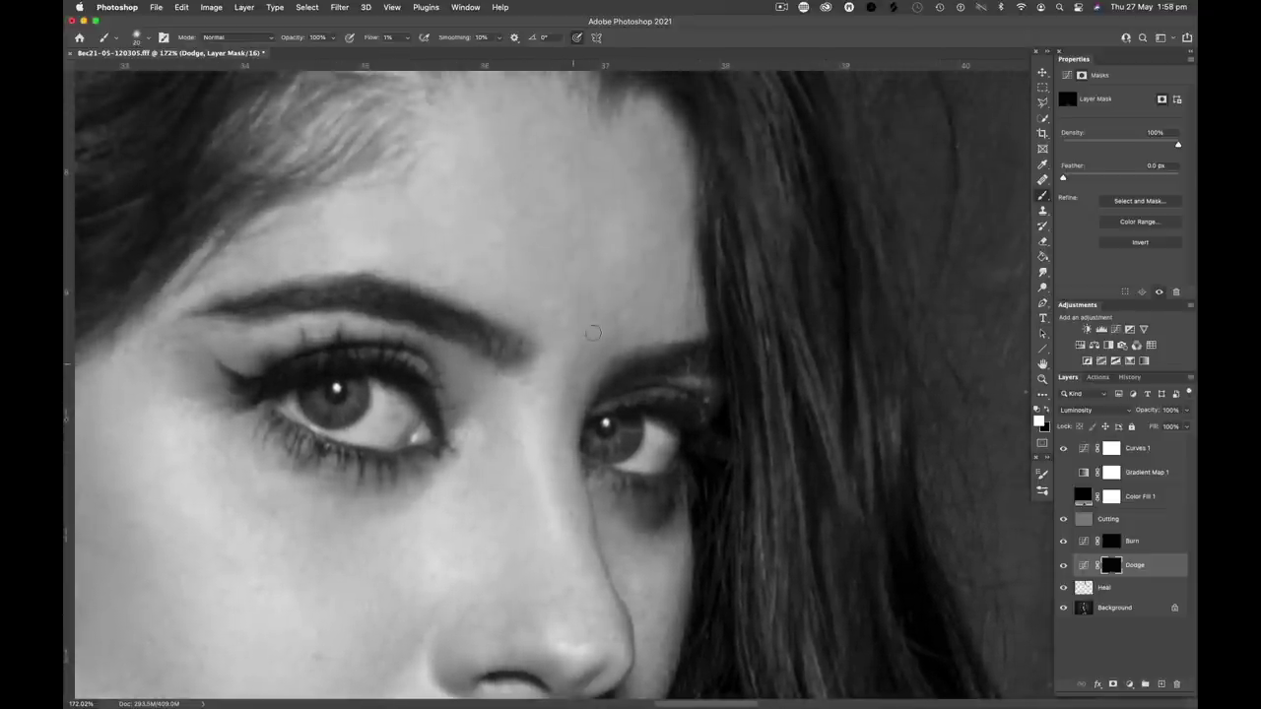
key(bracketleft)
key(bracketleft)
key(bracketleft)
key(bracketleft)
key(super)
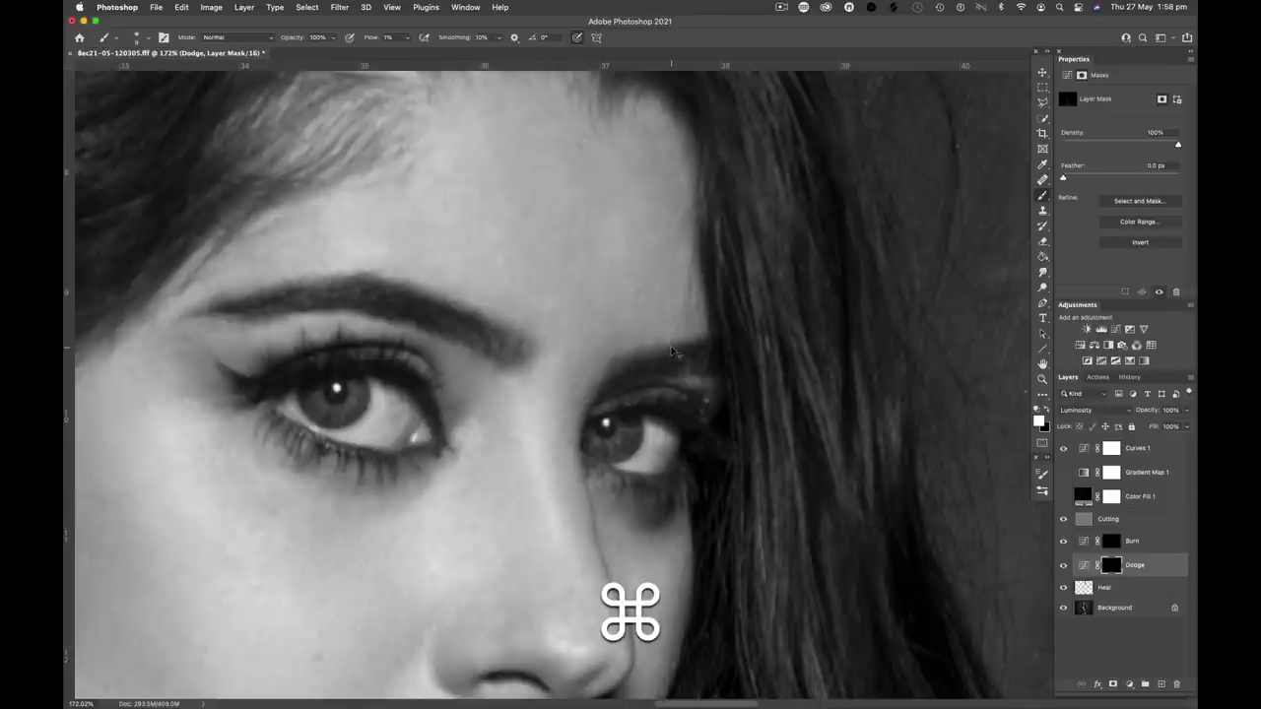
key(super+0)
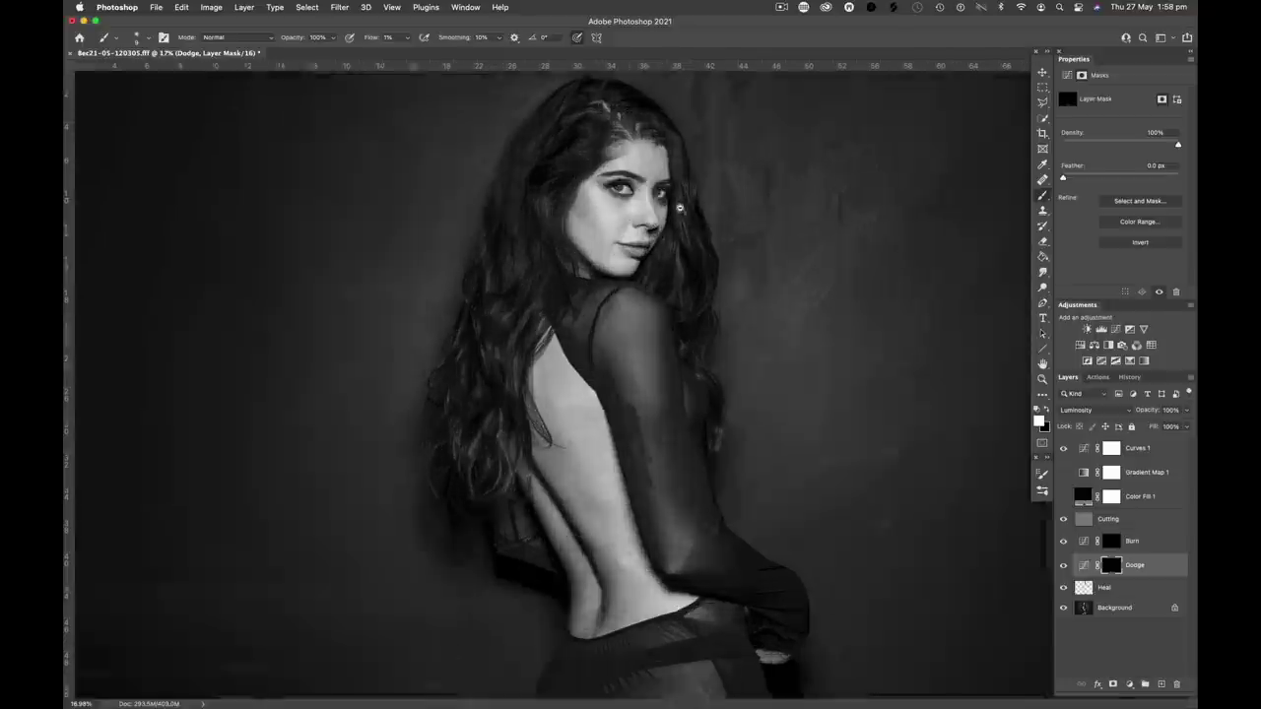
Step: Burn the bright spots around the model's lips and mouth corner on the Burn layer's mask with a small brush
mouse_move(667, 204)
mouse_down()
mouse_move(768, 220)
mouse_move(723, 304)
mouse_move(683, 281)
mouse_up()
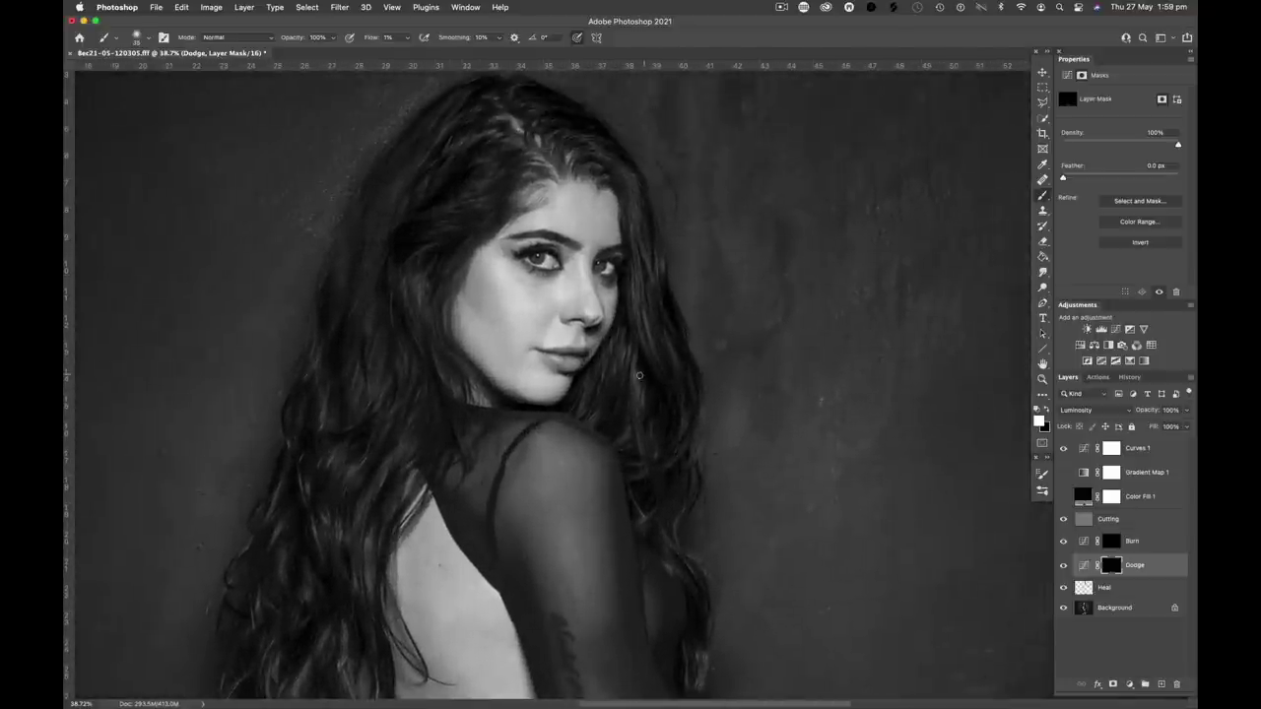
drag(561, 355, 650, 355)
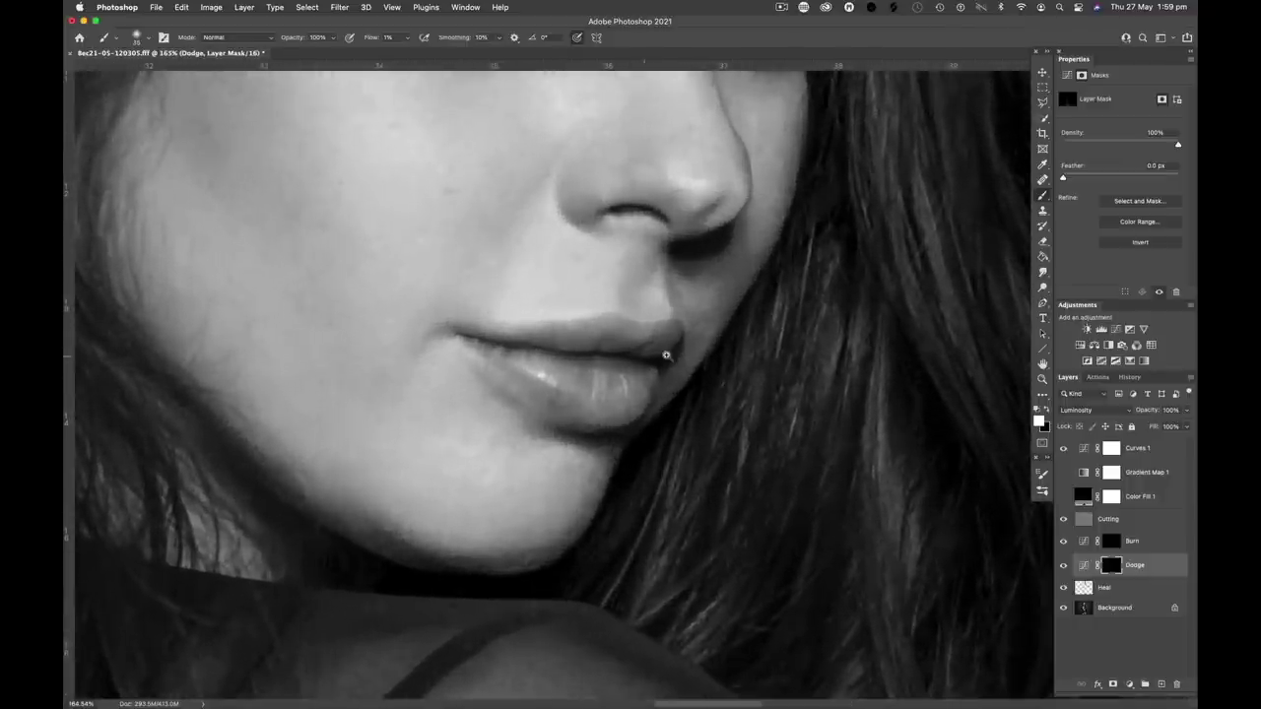
click(1110, 540)
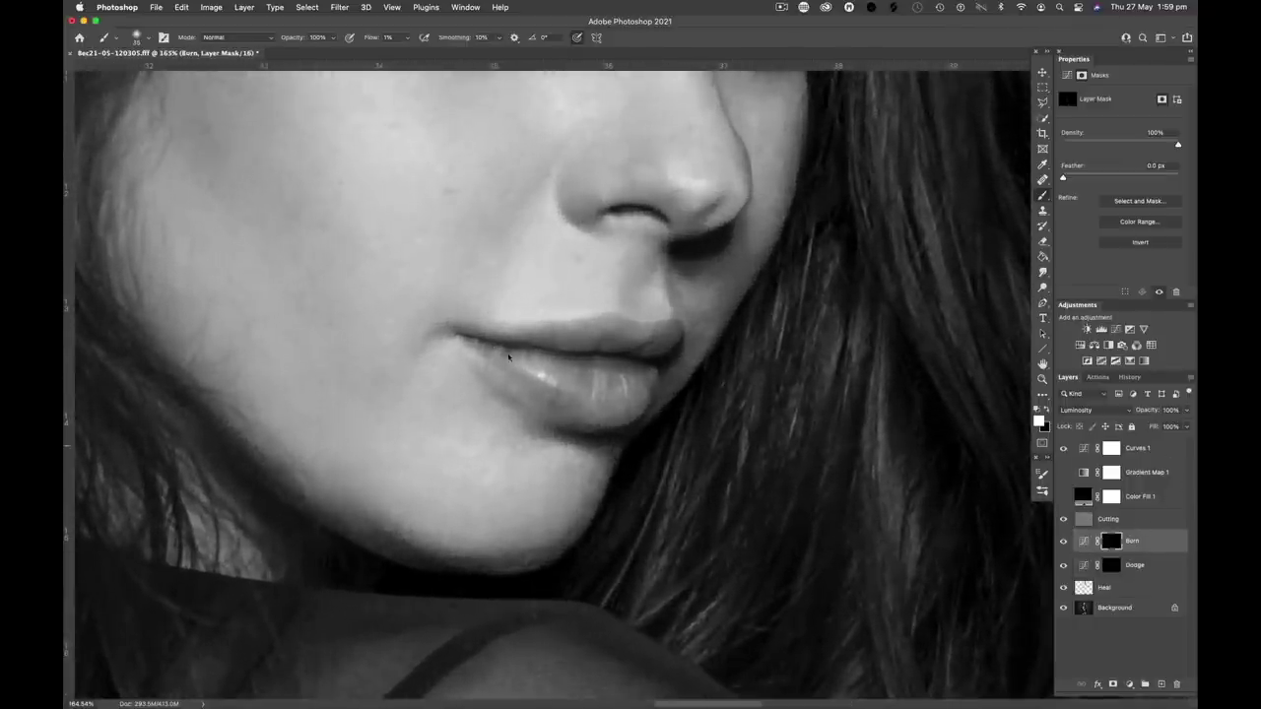
key([)
Step: Dodge the remaining small shadows around the lips, cheek and chin on the Dodge layer's mask
click(1112, 567)
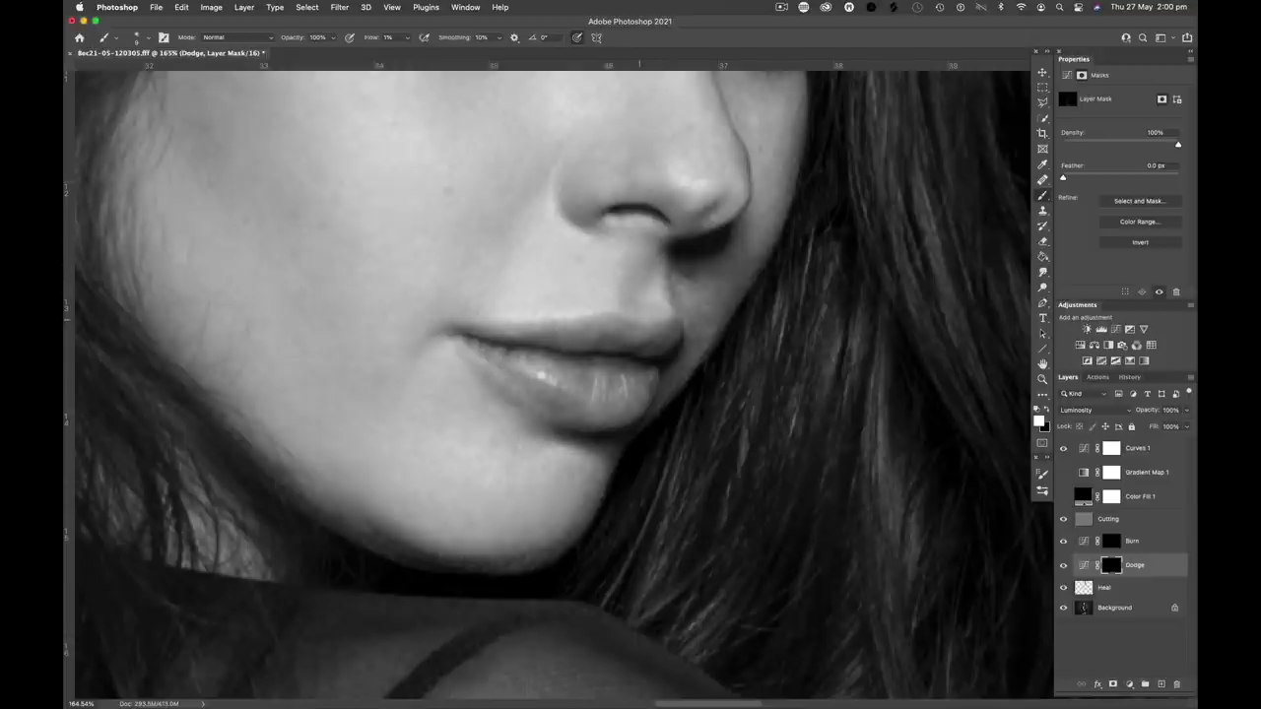
key(bracketright)
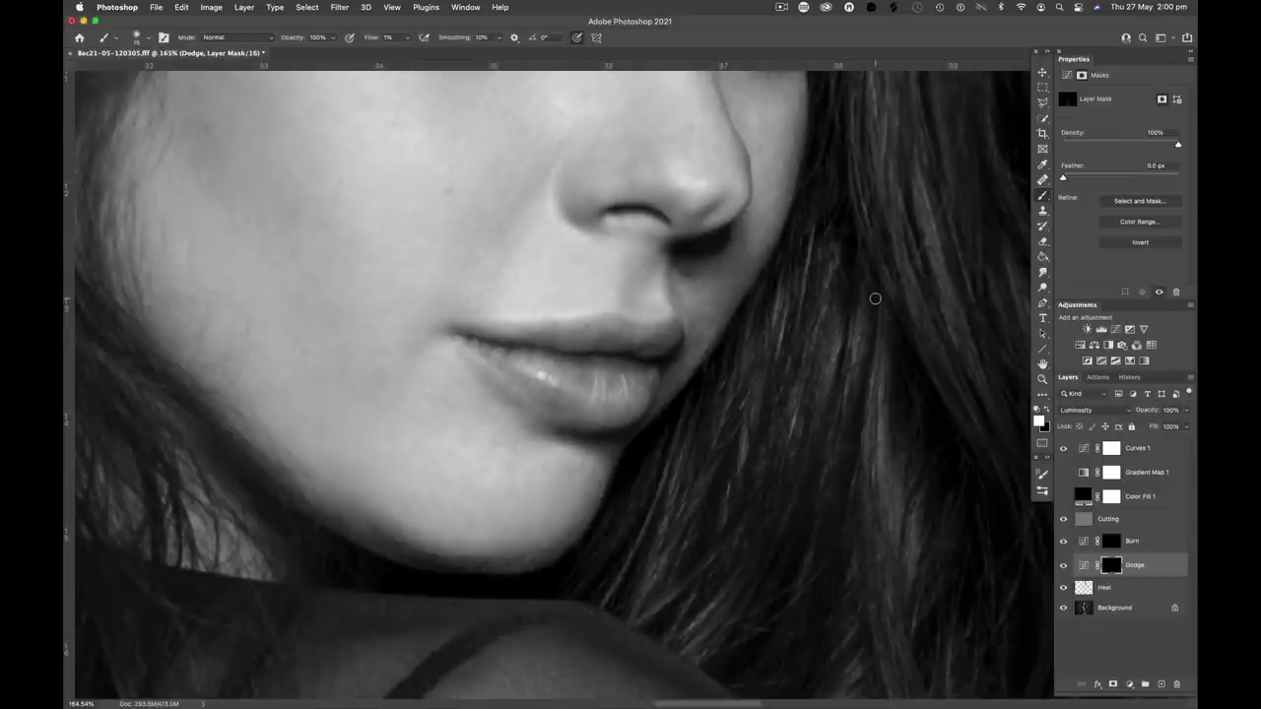
key(super+0)
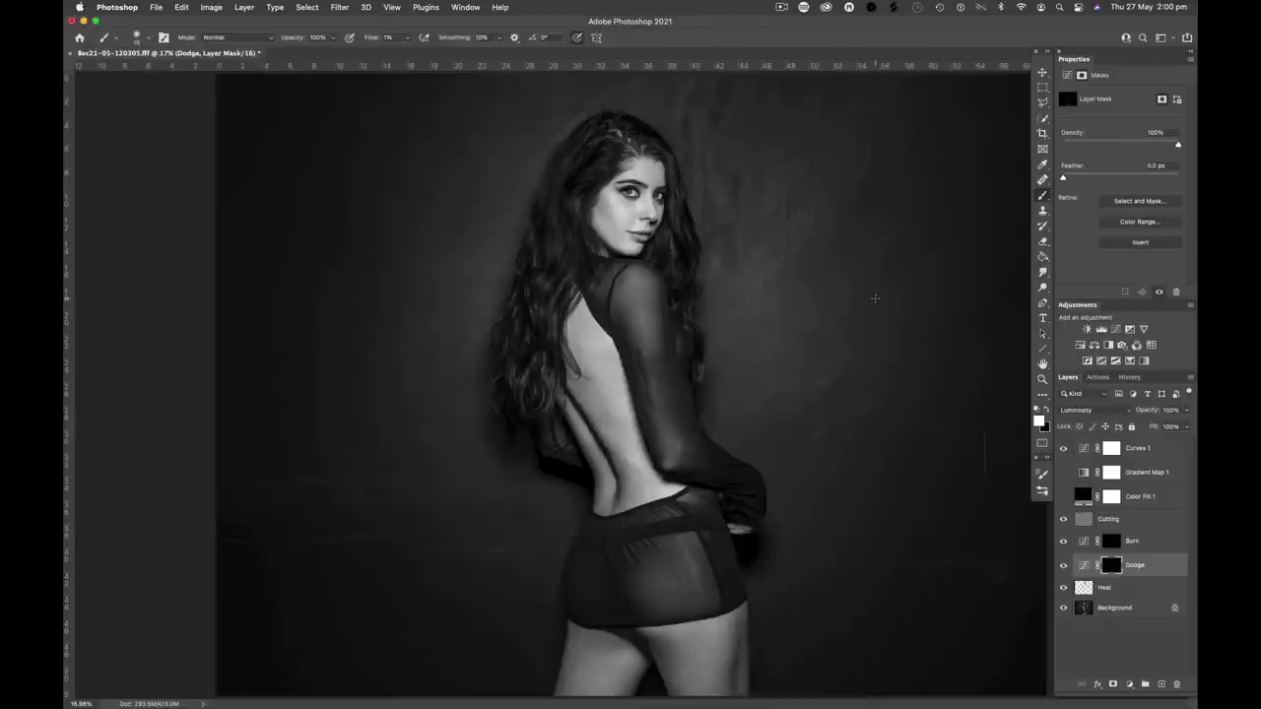
Step: Touch up the thighs on the Burn layer's mask and the face and nearby hair on the Dodge layer's mask
click(1106, 547)
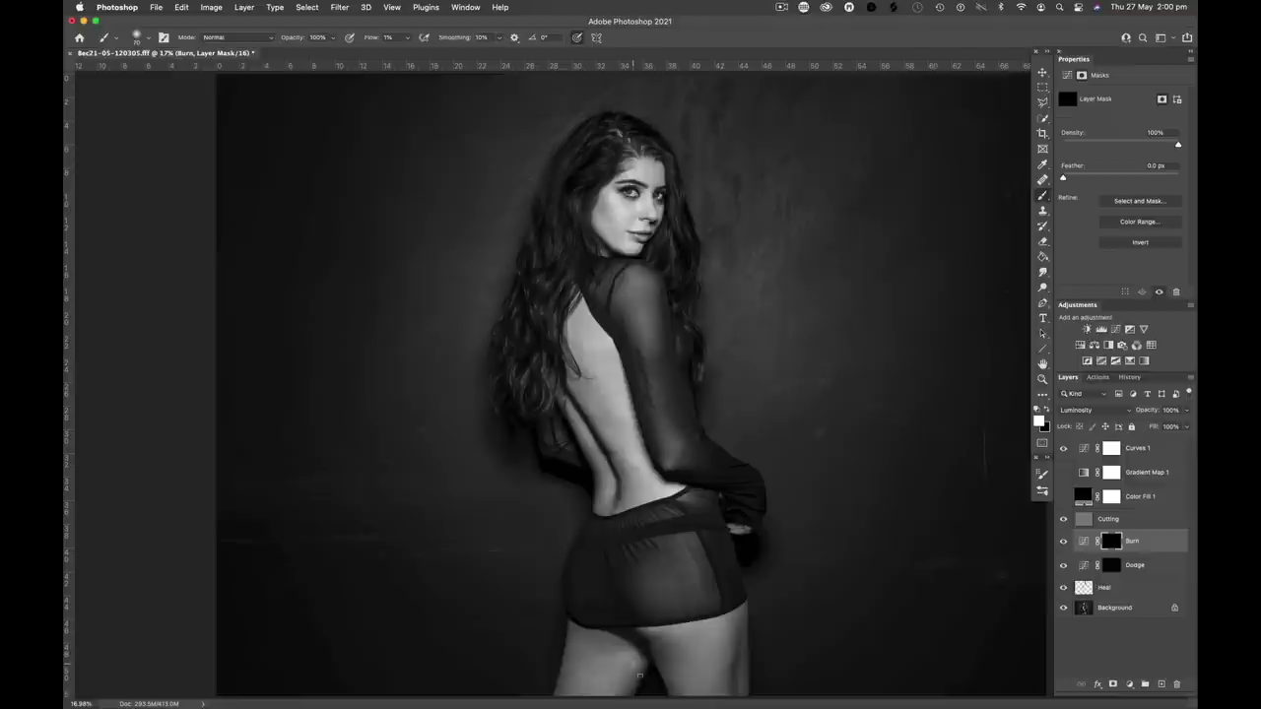
key(alt+bracketleft)
mouse_move(659, 200)
mouse_down()
mouse_move(754, 231)
mouse_move(685, 234)
mouse_up()
scroll(682, 233, up, 1)
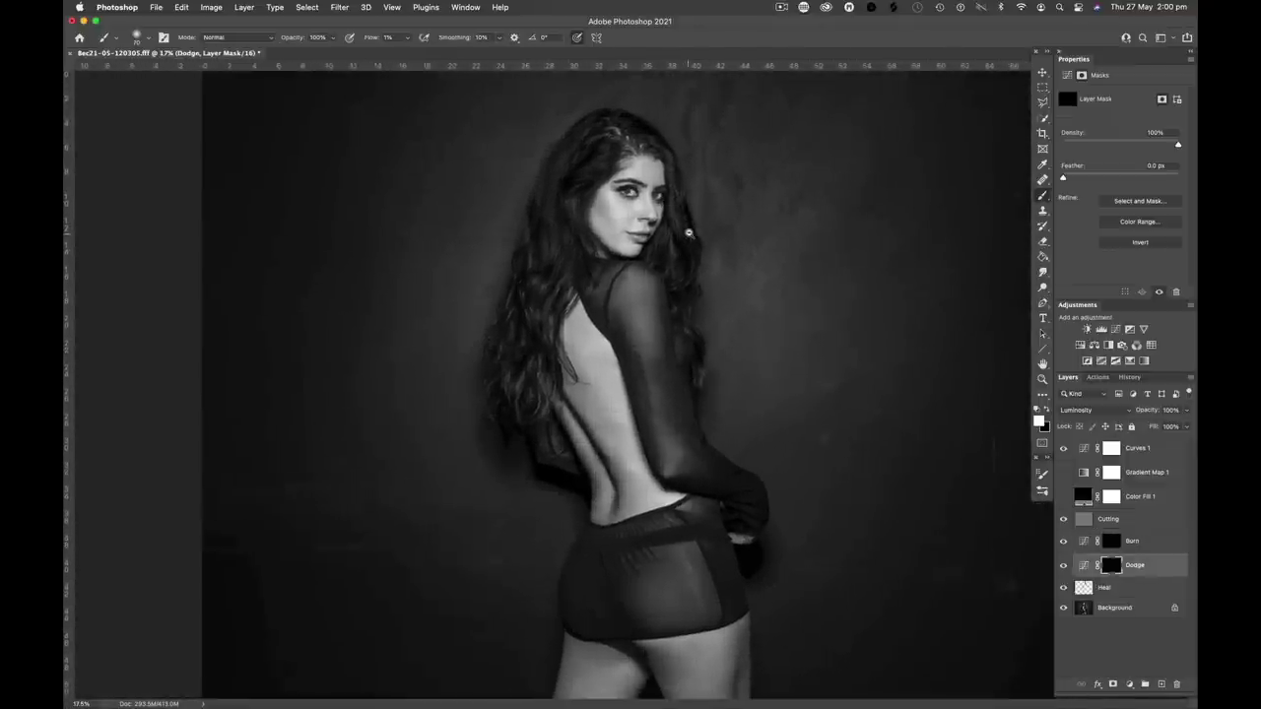
key(super+space)
scroll(707, 239, up, 1)
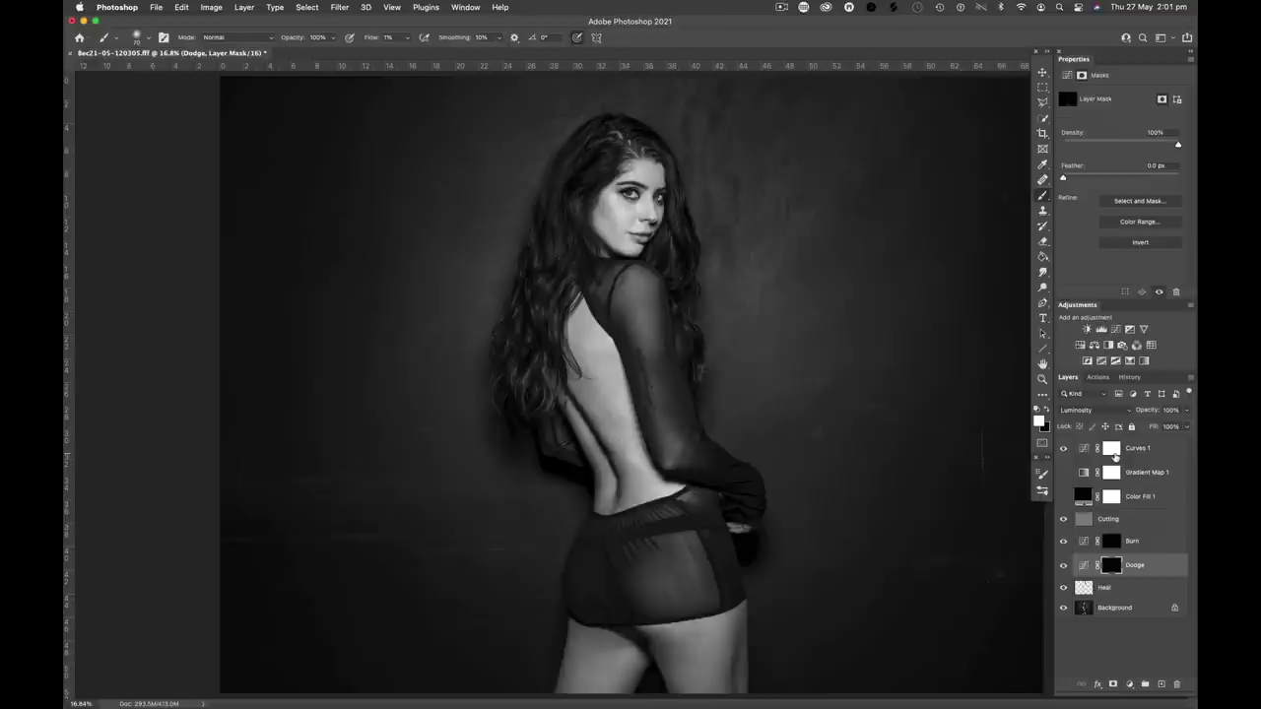
Step: Make black the foreground colour and add another black-to-white Gradient Map adjustment layer above Gradient Map 1
click(1147, 472)
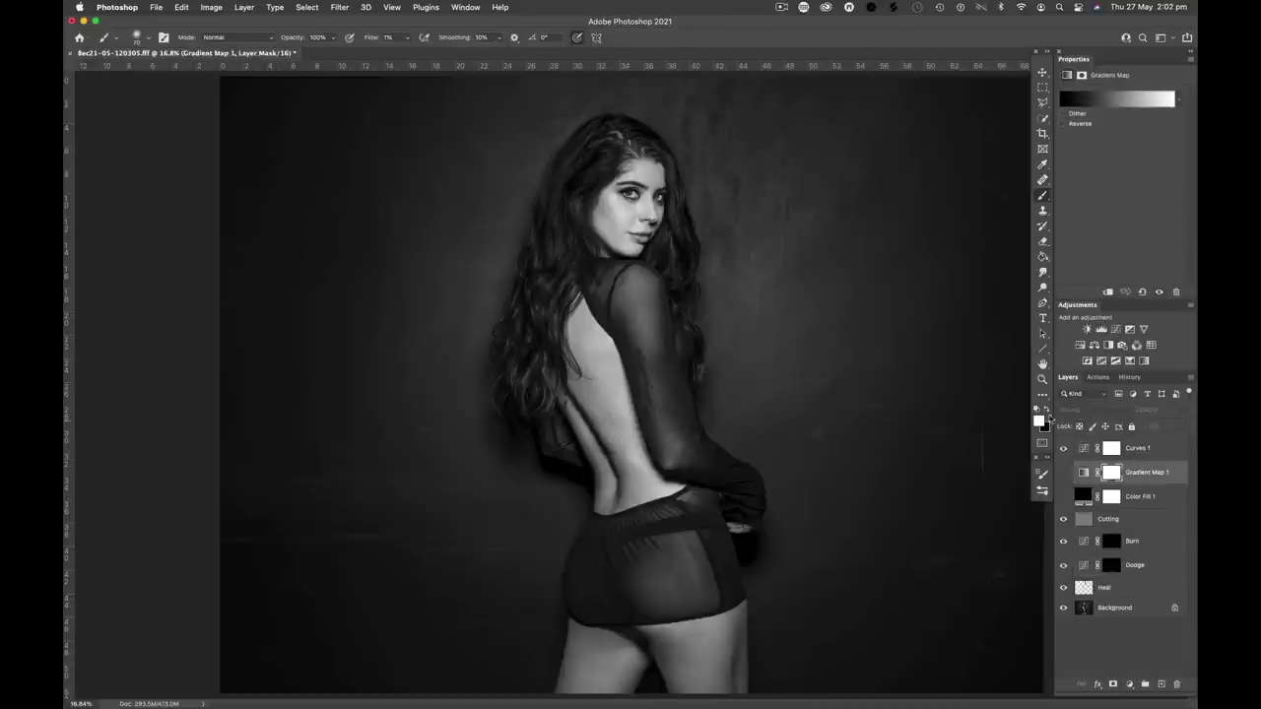
key(x)
click(1130, 686)
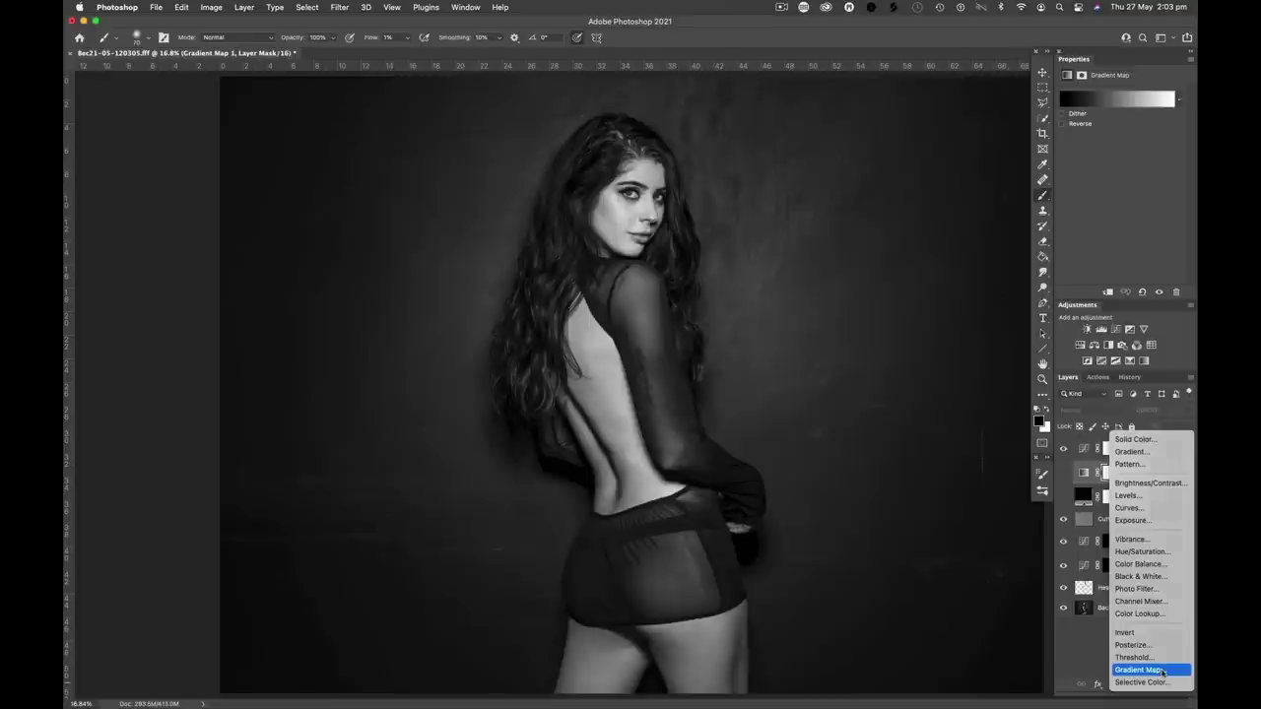
click(1163, 670)
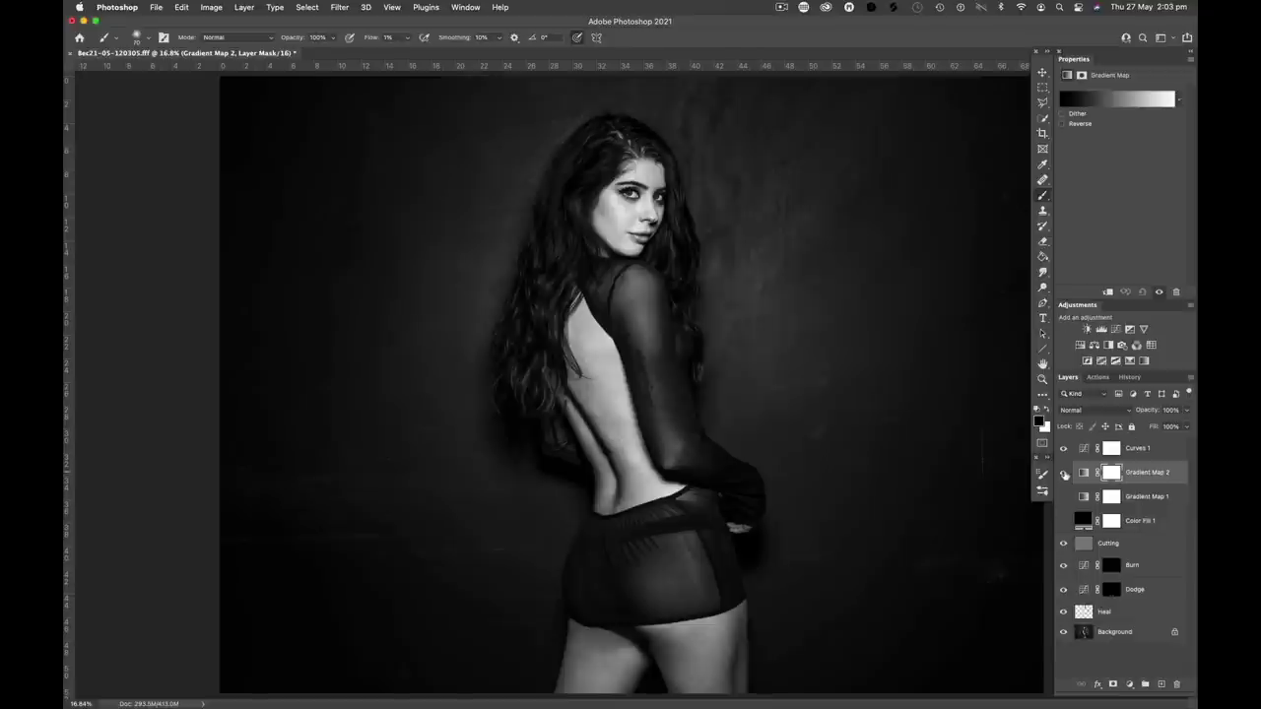
Step: Compare the image with and without the newly added Gradient Map layer
click(1063, 474)
click(1063, 474)
click(1063, 474)
click(1063, 474)
click(1063, 474)
click(1063, 474)
Step: Try the new Gradient Map layer at 42% opacity and delete that layer
drag(1149, 412, 1136, 412)
text(42)
key(Return)
drag(1172, 473, 1177, 685)
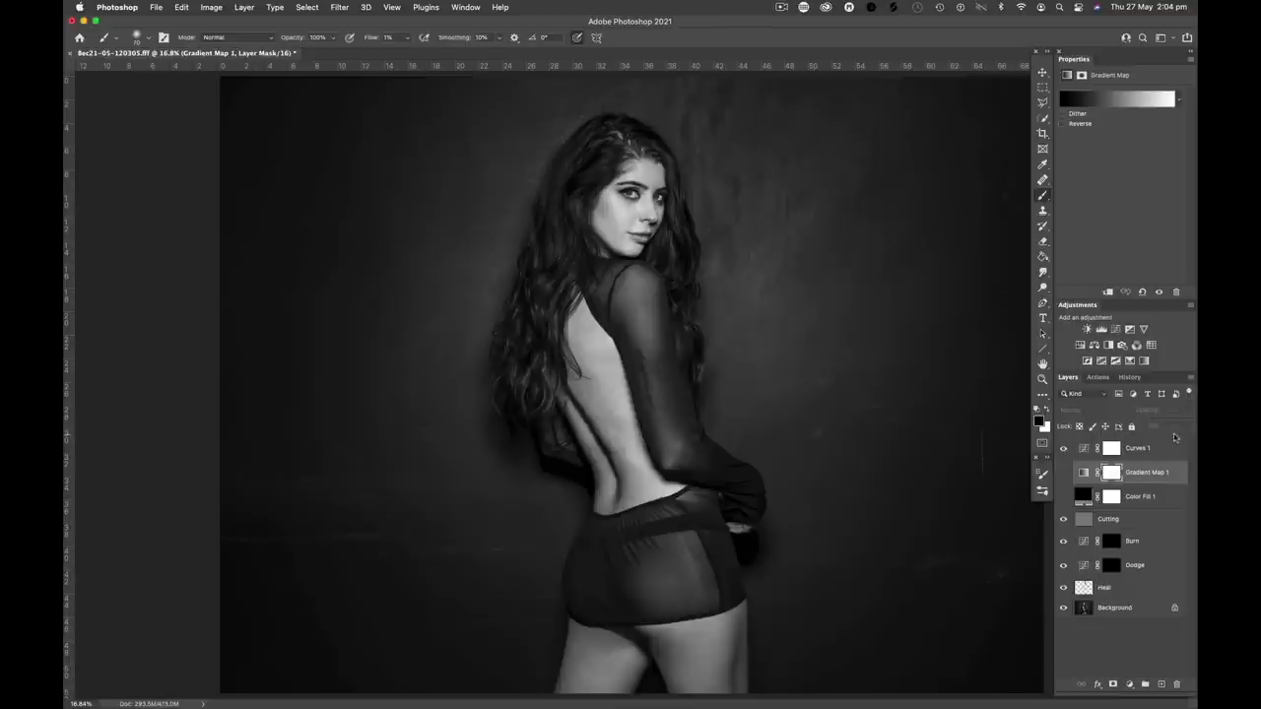
Step: Darken the image with the Curves 1 layer by pulling the curve's midpoint down to about input 128, output 117
click(1143, 449)
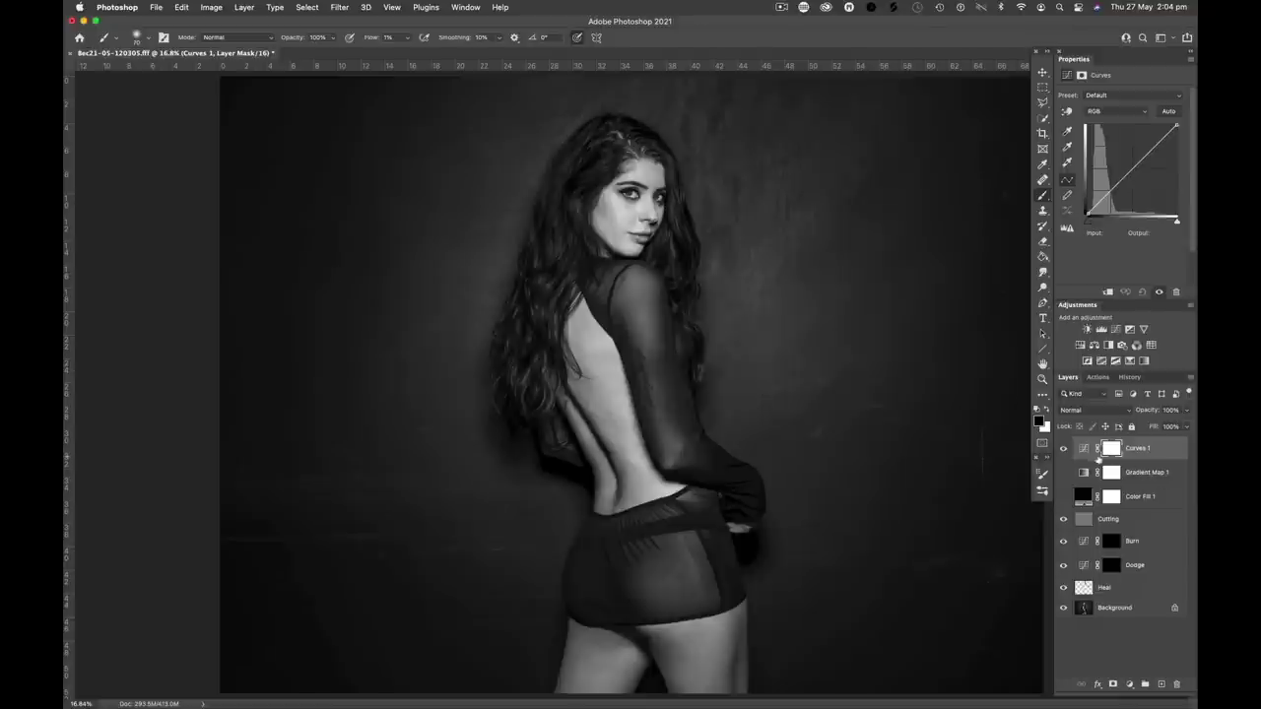
click(1134, 168)
drag(1134, 167, 1135, 173)
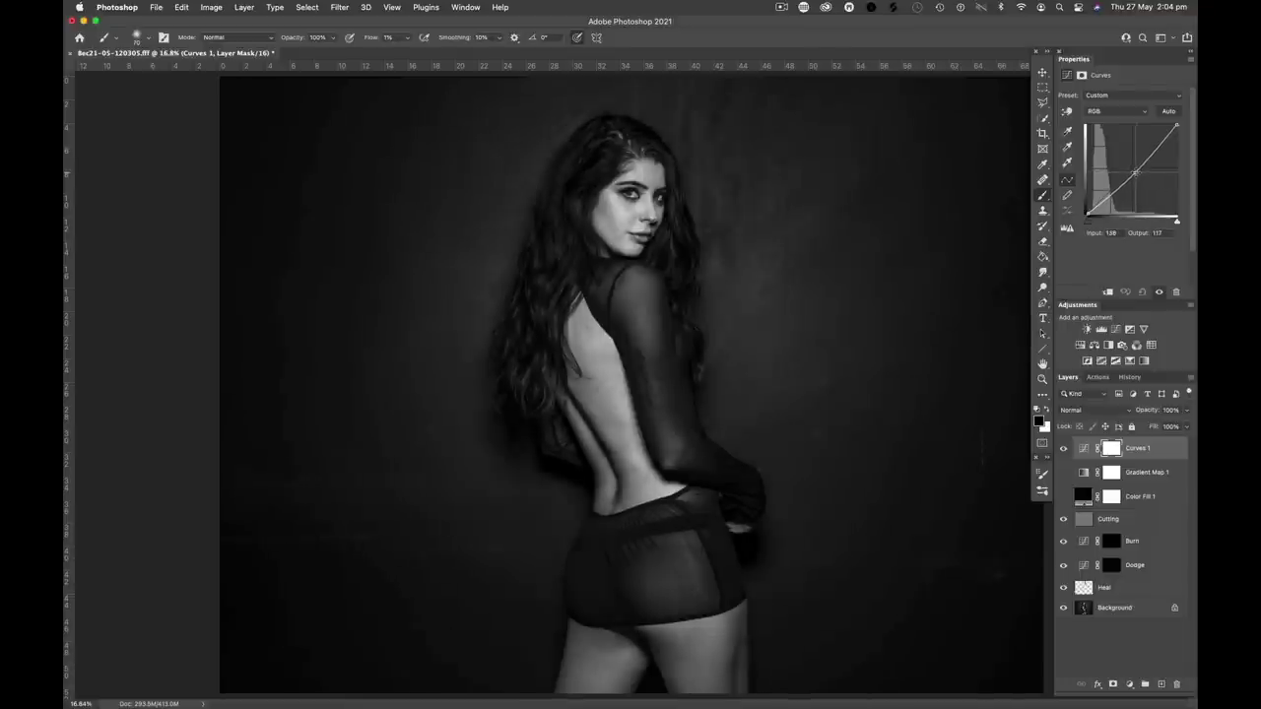
drag(1135, 174, 1137, 172)
Step: Paint black on the Curves 1 layer's mask over the sleeve, forearm, skirt and thighs to reduce the darkening there
click(1110, 449)
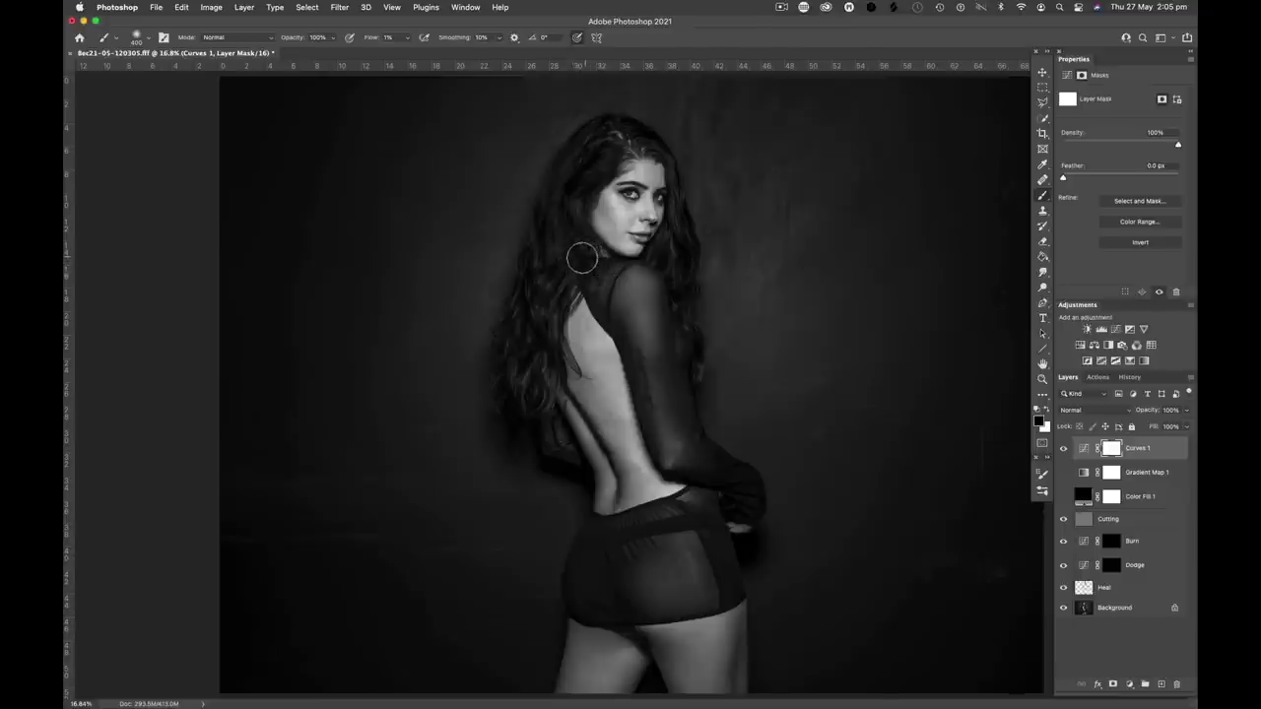
key(bracketright)
key(bracketleft)
key(bracketleft)
mouse_move(669, 414)
mouse_down()
mouse_move(706, 467)
mouse_move(771, 492)
mouse_move(717, 479)
mouse_move(755, 495)
mouse_move(664, 440)
mouse_move(627, 313)
mouse_move(674, 410)
mouse_move(576, 267)
mouse_move(626, 281)
mouse_move(684, 427)
mouse_move(649, 383)
mouse_move(667, 421)
mouse_move(662, 405)
mouse_move(738, 464)
mouse_up()
key(bracketright)
key(bracketright)
key(bracketright)
mouse_move(553, 568)
mouse_down()
mouse_move(715, 535)
mouse_move(667, 582)
mouse_move(625, 535)
mouse_move(719, 506)
mouse_move(600, 547)
mouse_move(695, 559)
mouse_move(661, 539)
mouse_move(656, 583)
mouse_move(628, 561)
mouse_up()
key(bracketleft)
key(bracketleft)
key(bracketleft)
key(bracketleft)
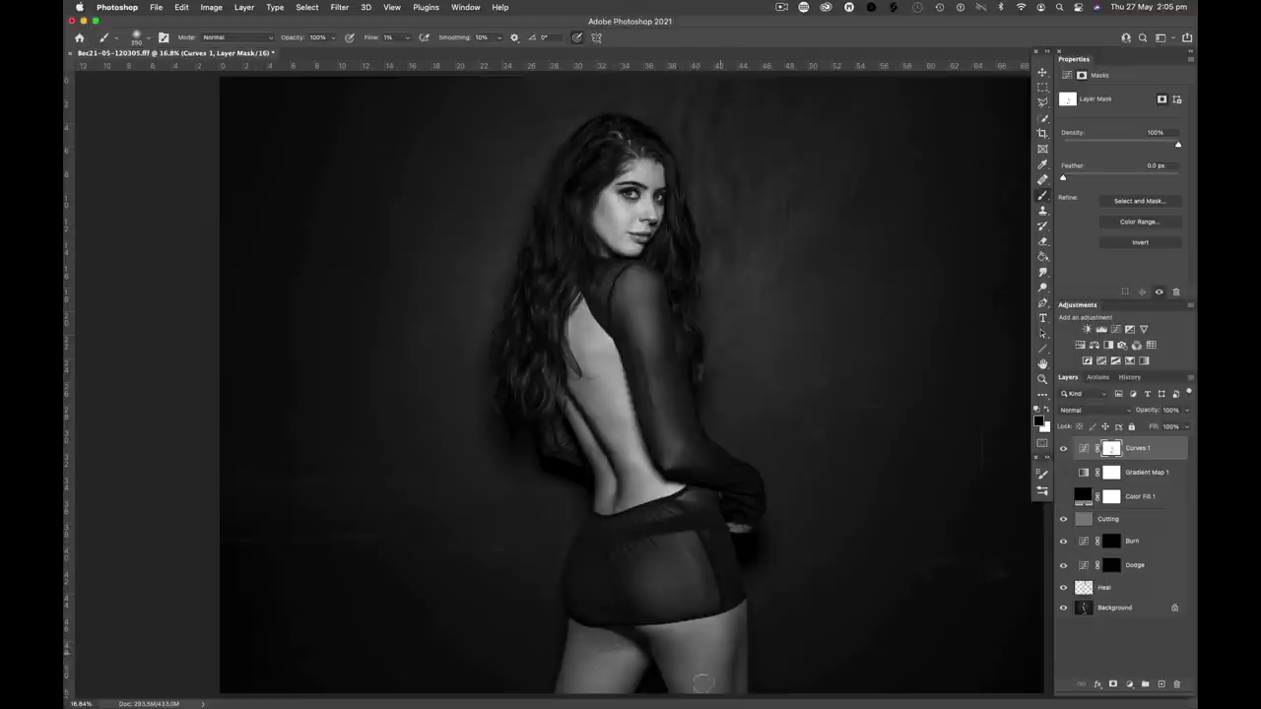
Step: Enlarge the brush to about 1500 px and paint broad black strokes on the Curves 1 mask across the hair, back and head
key(bracketright)
key(bracketright)
key(bracketright)
key(bracketright)
key(bracketright)
key(bracketright)
key(bracketright)
key(bracketright)
key(bracketright)
key(bracketright)
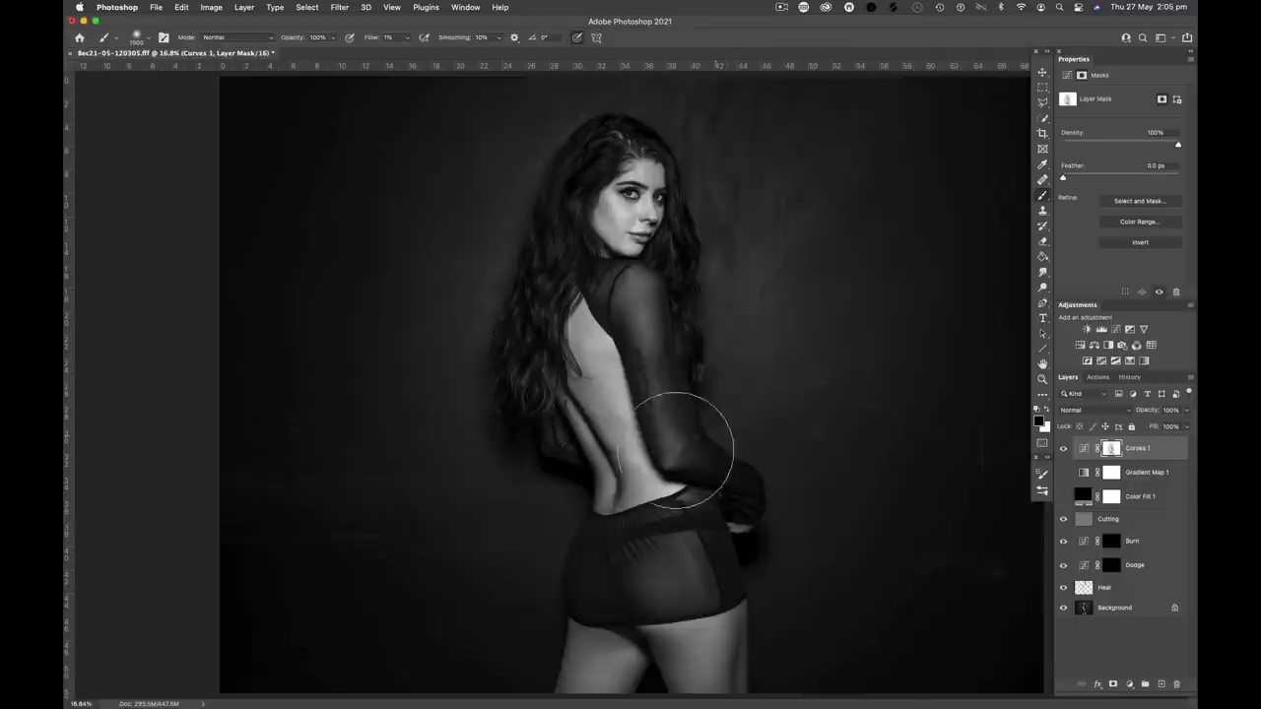
mouse_move(433, 365)
mouse_down()
mouse_move(521, 450)
mouse_move(450, 366)
mouse_move(518, 190)
mouse_move(605, 98)
mouse_move(605, 119)
mouse_move(704, 194)
mouse_up()
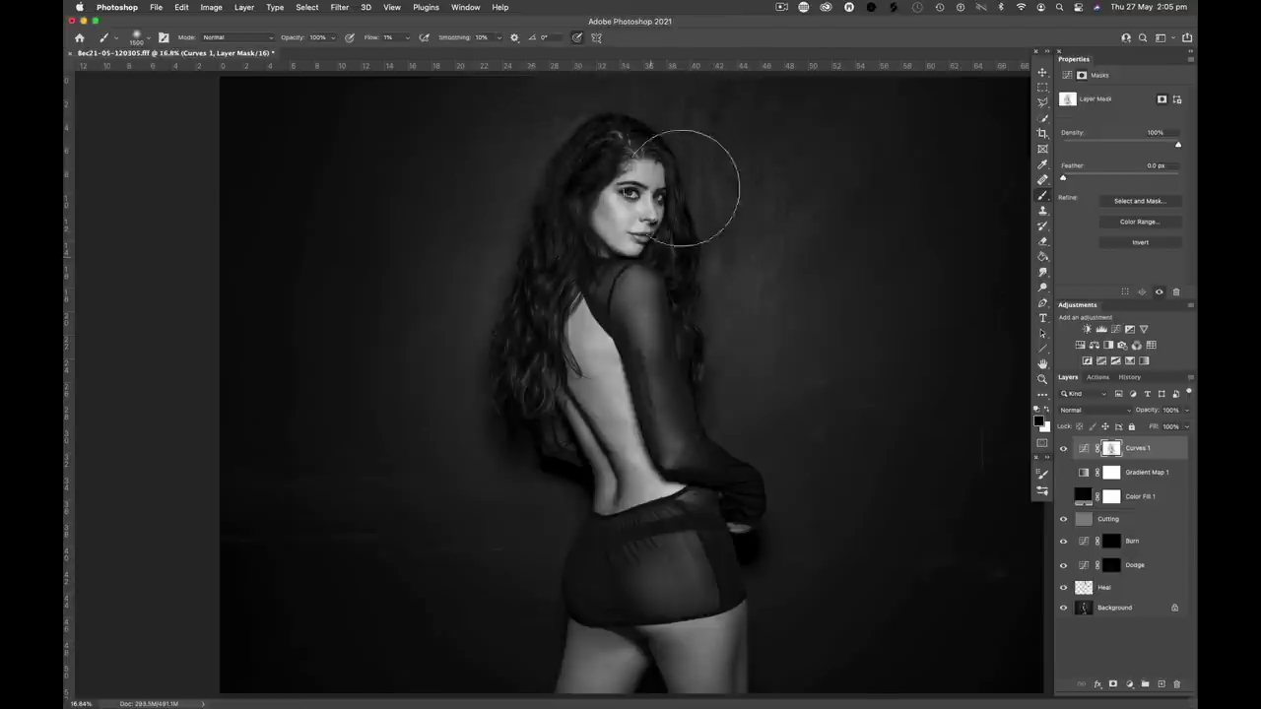
Step: Paint black over the skirt on the Curves 1 mask, and enlarge the brush for the area around the head
key(bracketleft)
key(bracketleft)
mouse_move(638, 585)
mouse_down()
mouse_move(731, 530)
mouse_move(585, 616)
mouse_move(630, 595)
mouse_move(645, 618)
mouse_move(687, 597)
mouse_up()
key(bracketright)
key(bracketright)
key(bracketright)
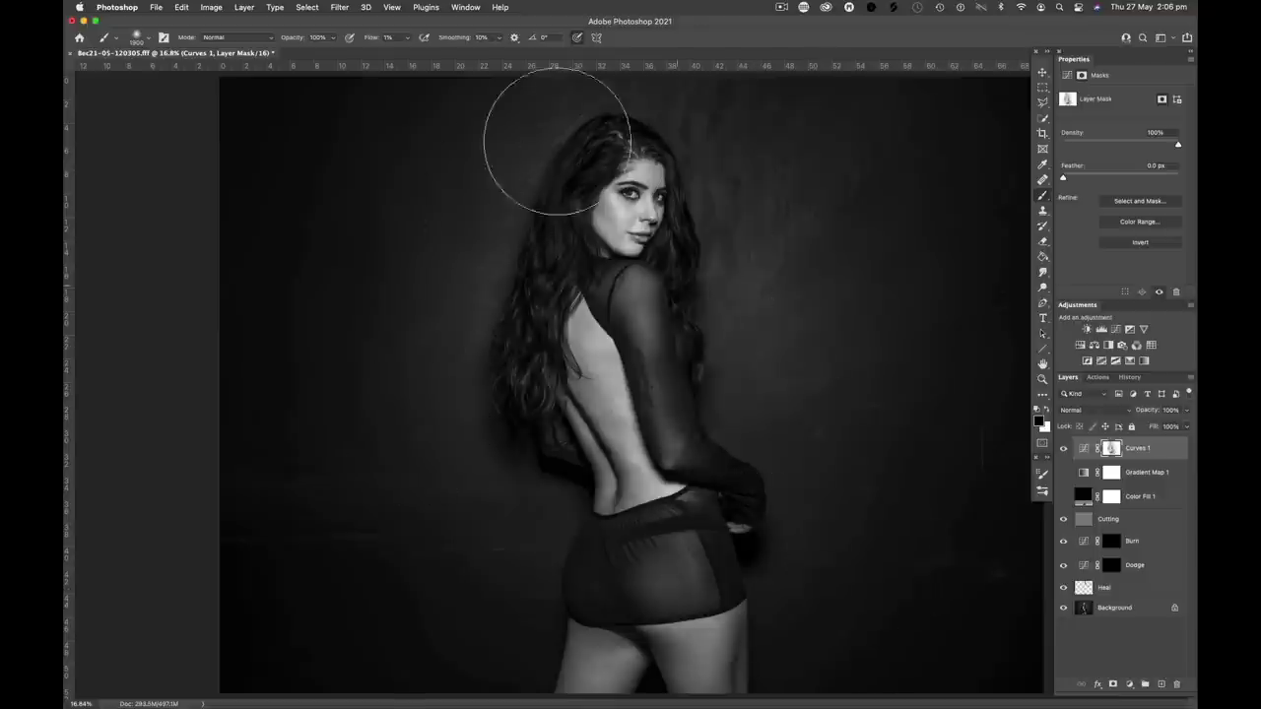
Step: Compare the image with and without the Curves 1 layer, leaving the layer visible
click(1063, 451)
click(1063, 451)
click(1063, 451)
click(1063, 450)
click(1063, 450)
click(1063, 450)
click(1062, 457)
click(1062, 459)
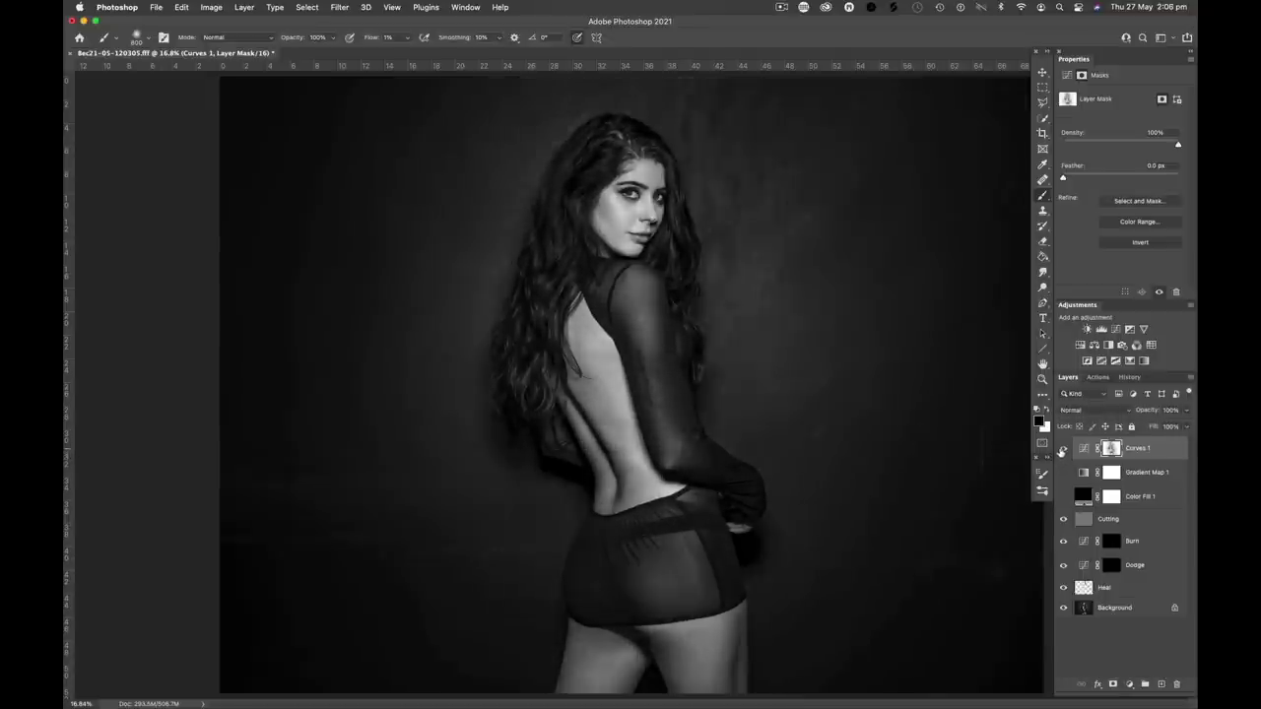
click(1062, 451)
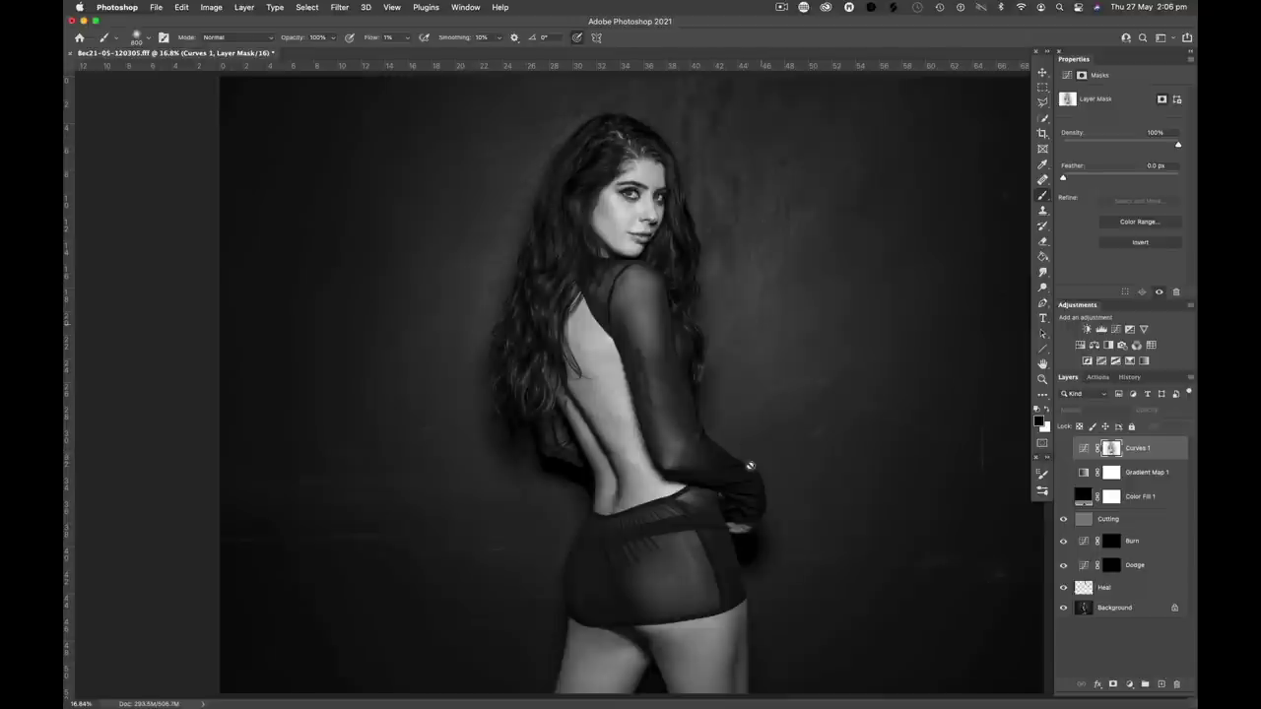
click(1063, 450)
Step: Paint the Curves 1 mask with a brush of up to about 1800 px around the figure, from the hair down to the legs
key(bracketright)
key(bracketright)
key(bracketright)
key(bracketright)
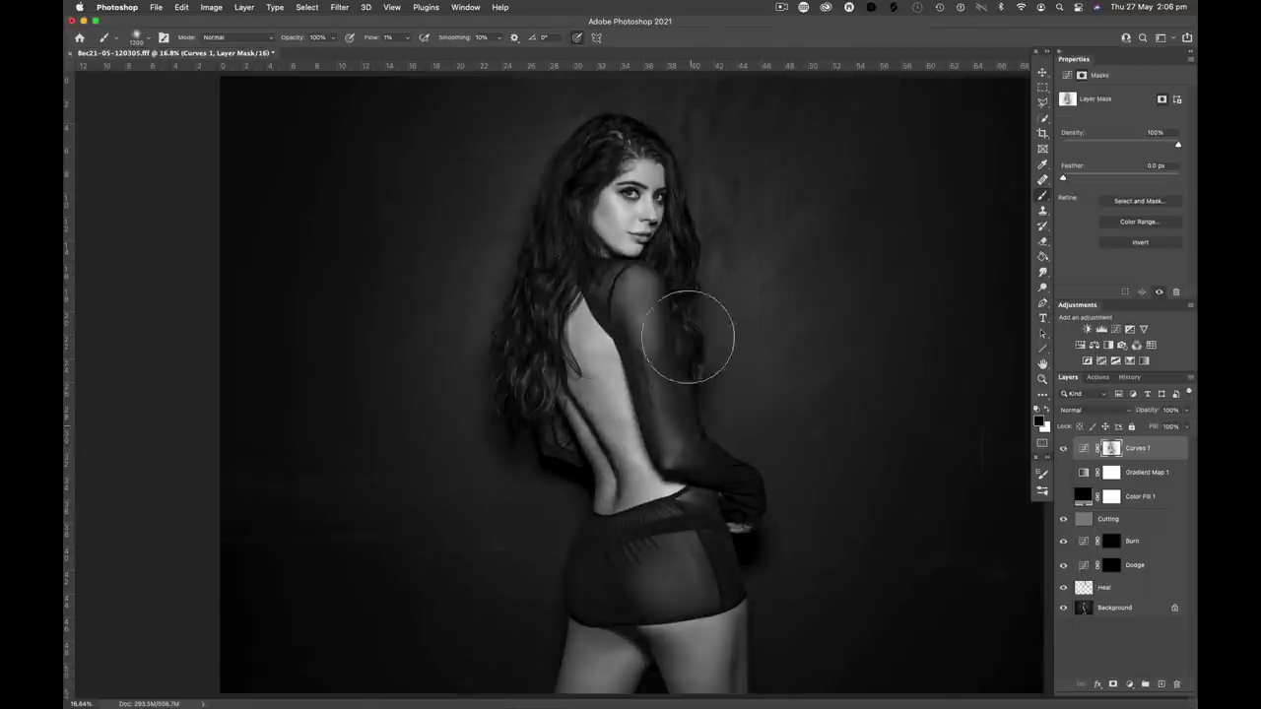
key(bracketright)
key(bracketright)
key(bracketright)
key(bracketright)
key(bracketright)
key(bracketright)
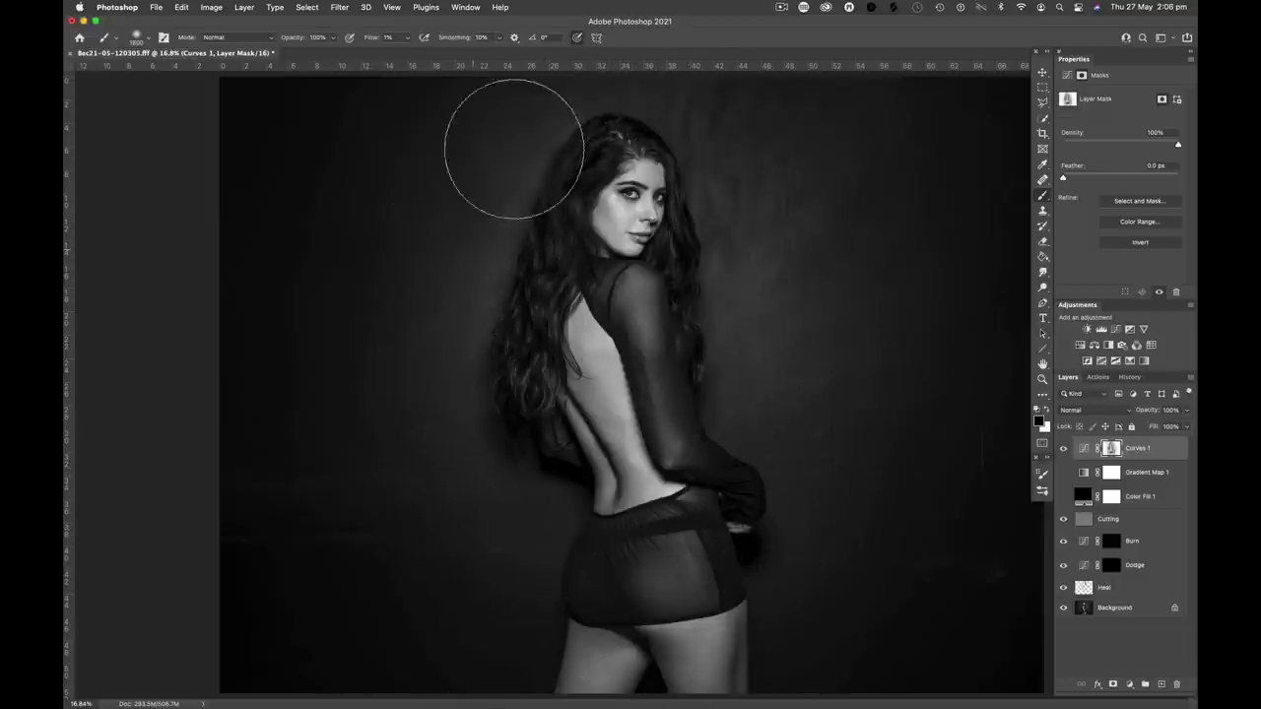
key(bracketleft)
key(bracketleft)
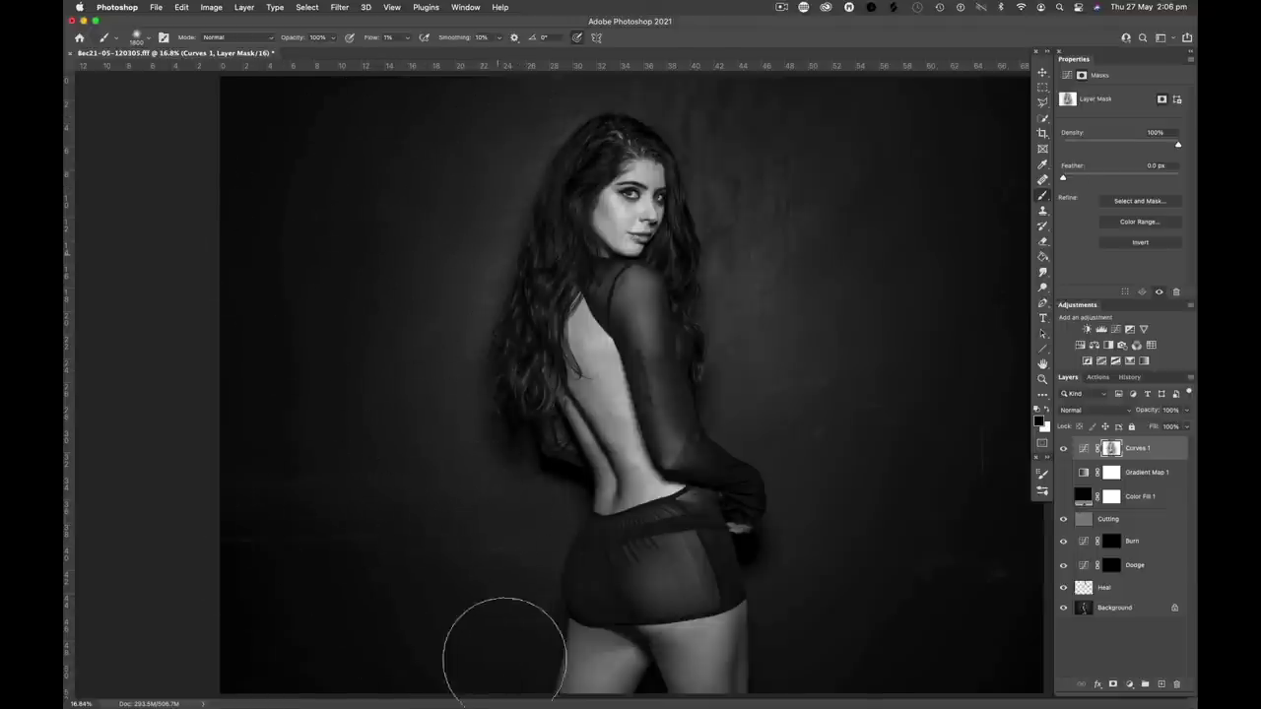
Step: Compare the image before and after the extra Curves 1 masking by toggling that layer's visibility
click(1063, 450)
click(1063, 450)
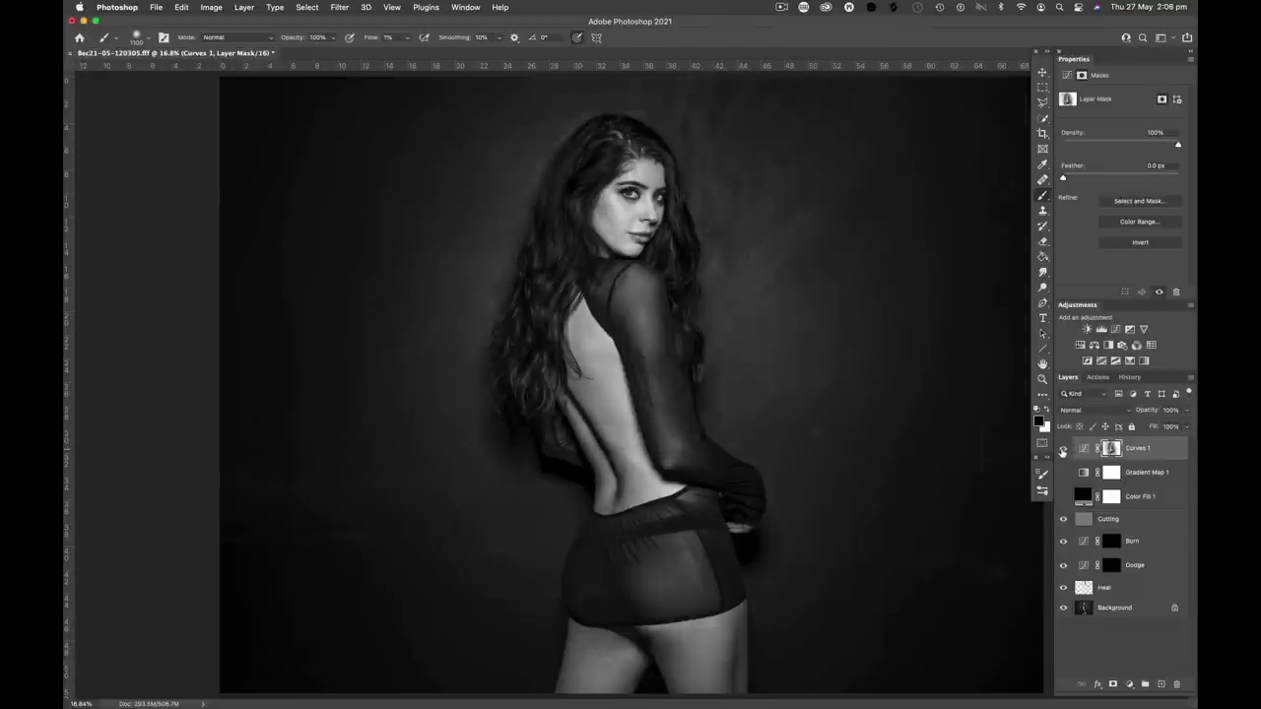
click(1063, 451)
click(1064, 450)
click(1064, 450)
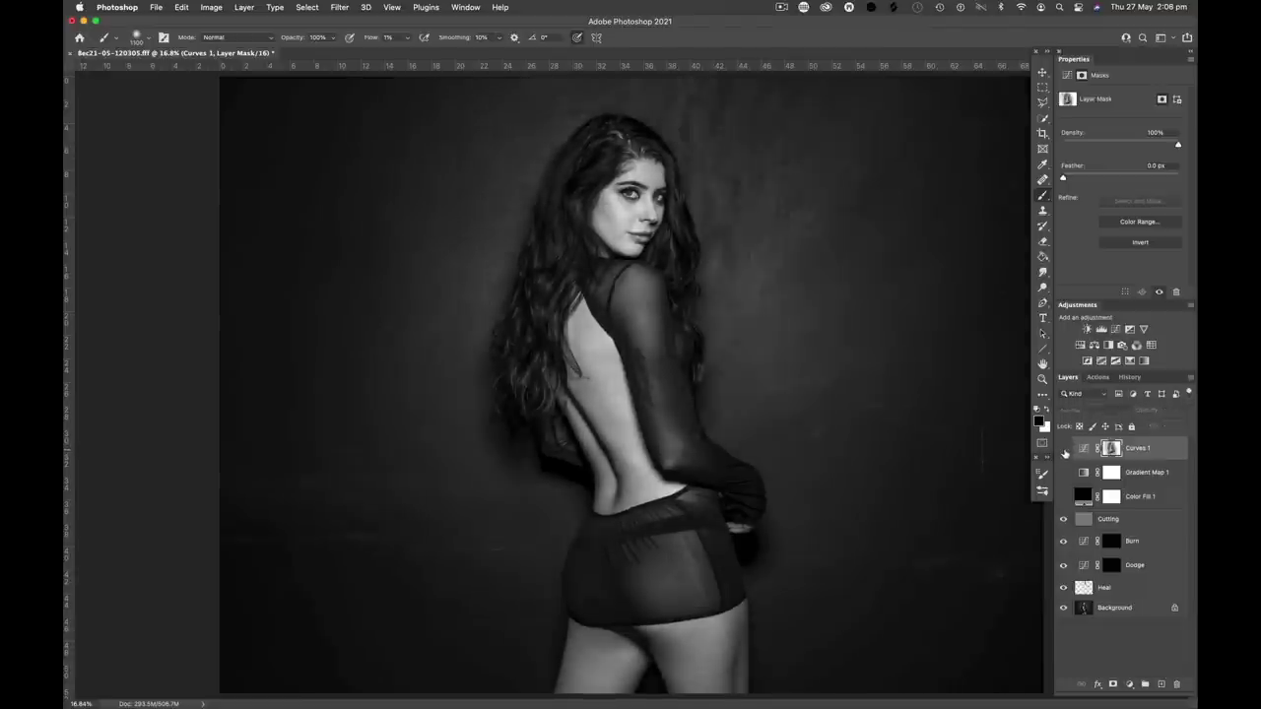
click(1064, 450)
click(1064, 450)
click(1064, 451)
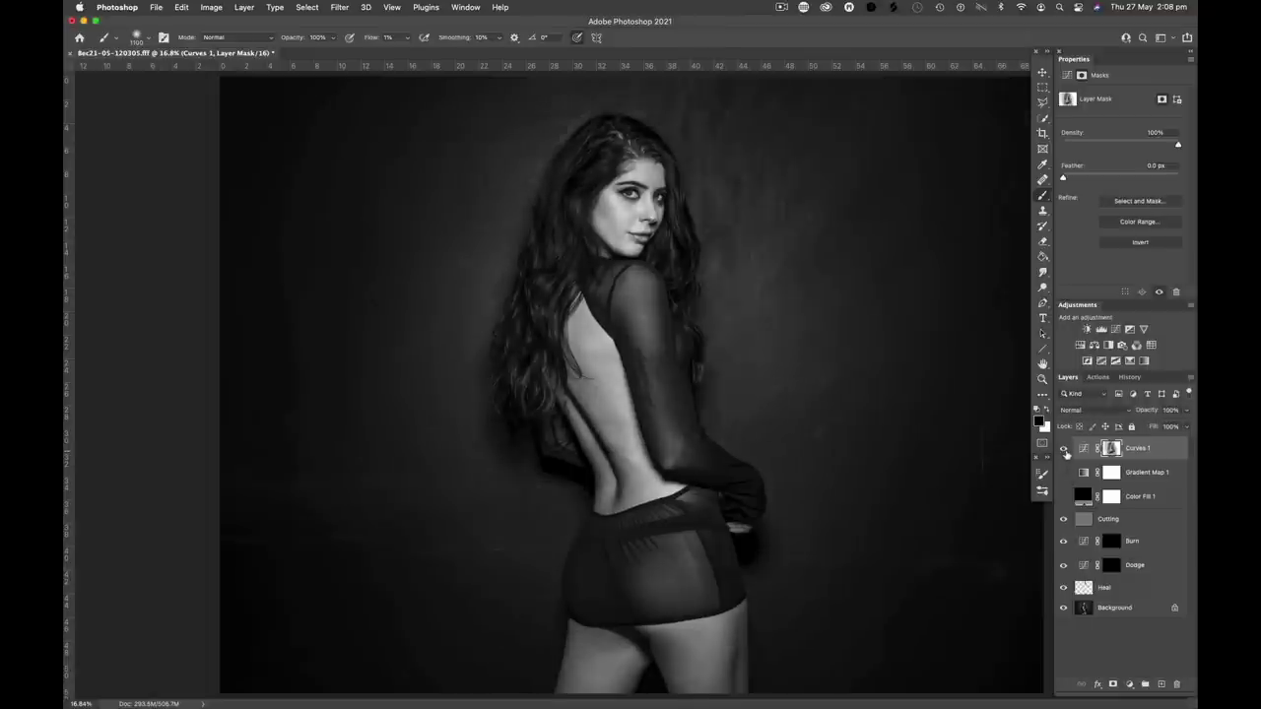
click(1064, 452)
click(1064, 451)
Step: Select the Cutting layer and paint white highlights along the arm with a smaller brush
click(1084, 520)
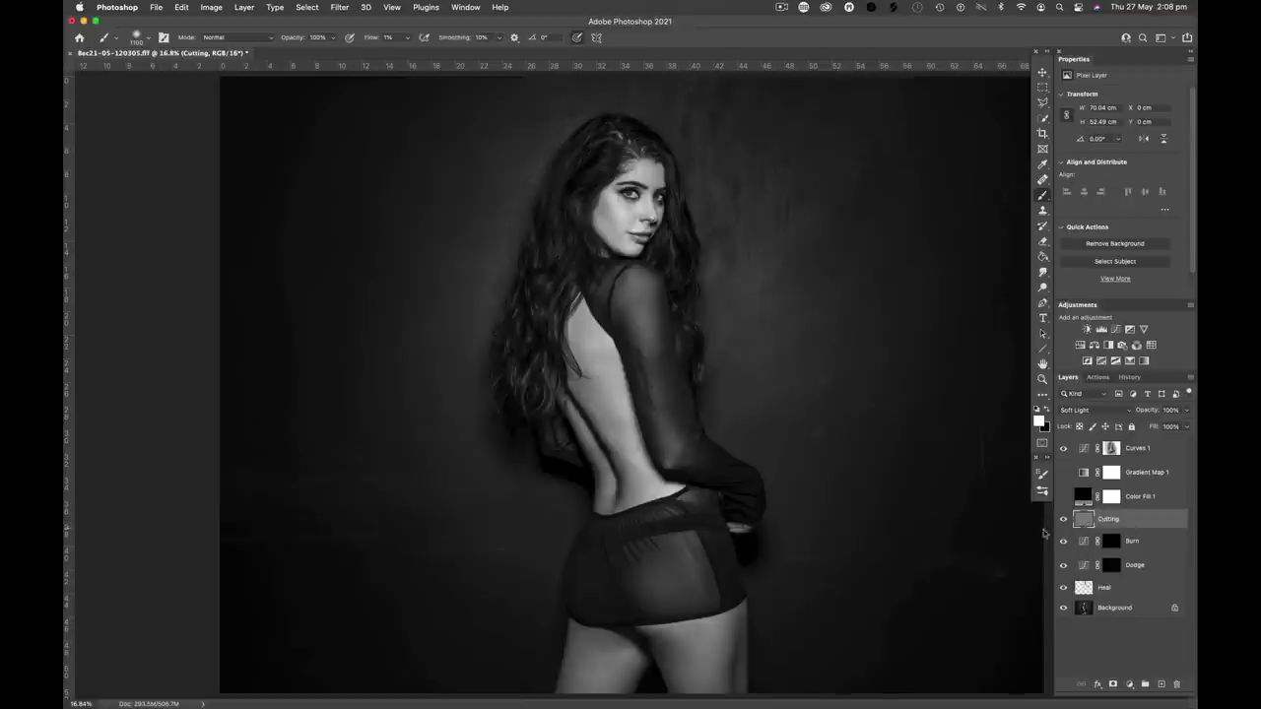
key(bracketleft)
key(bracketleft)
key(bracketleft)
key(bracketleft)
key(bracketleft)
key(bracketright)
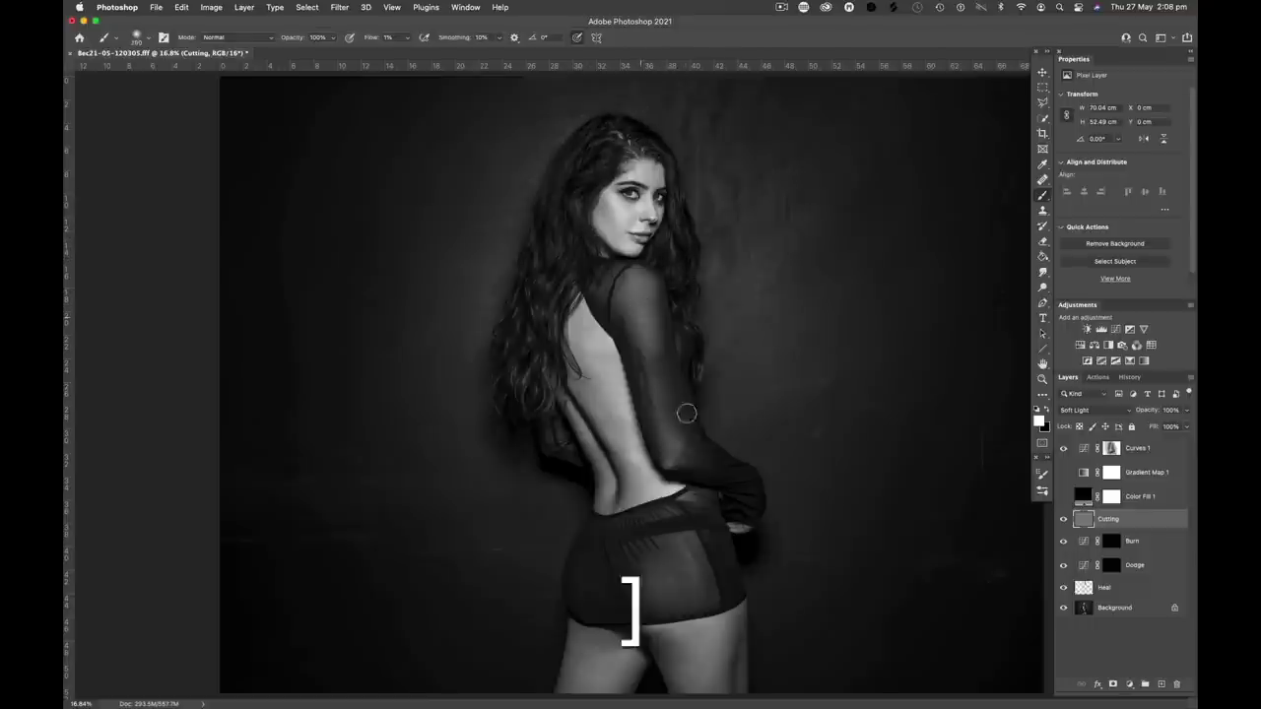
Step: Paint broader white highlights on the Cutting layer over the skirt and thighs with a brush of up to about 700 px
key(bracketright)
key(bracketright)
key(bracketright)
key(bracketright)
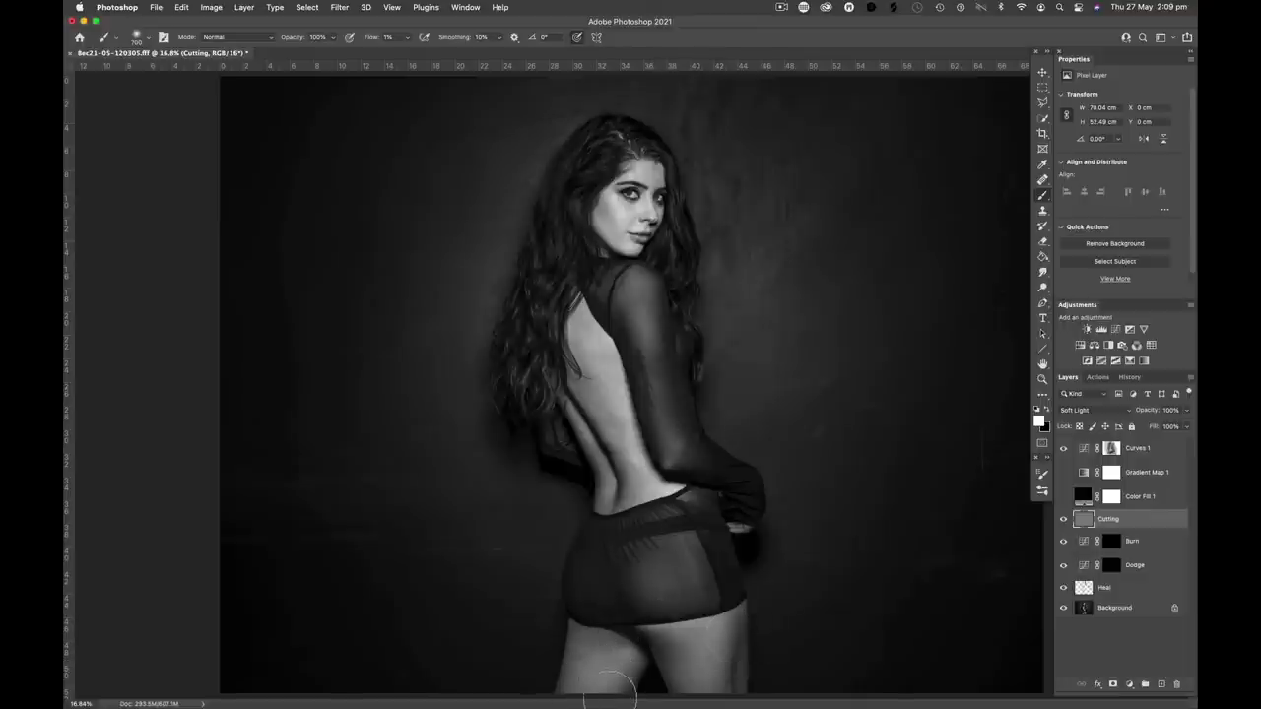
key(bracketleft)
key(bracketleft)
key(bracketleft)
key(bracketleft)
key(bracketleft)
key(bracketleft)
key(bracketleft)
key(bracketleft)
key(bracketleft)
Step: Compare the image with and without the Cutting layer
click(1064, 520)
click(1064, 520)
click(1063, 521)
click(1063, 520)
click(1063, 521)
click(1063, 521)
click(1060, 529)
click(1061, 529)
Step: Set the Cutting layer's opacity to 76% and check its effect by toggling its visibility
drag(1148, 415, 1138, 417)
click(1063, 519)
click(1063, 519)
click(1063, 519)
click(1063, 519)
click(1063, 519)
click(1063, 519)
click(1063, 519)
click(1063, 519)
Step: Make black the foreground colour, paint shadows on the Cutting layer around the skirt and thighs, and check the layer's effect
key(x)
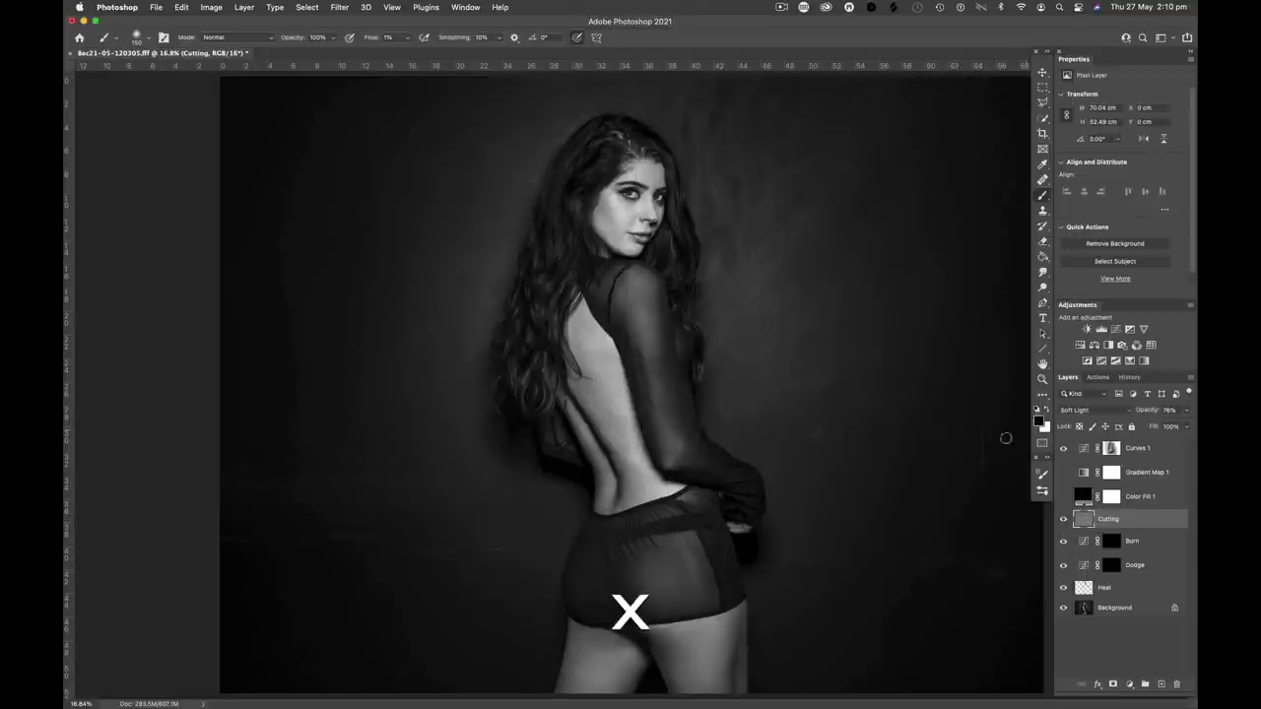
key(bracketright)
key(bracketleft)
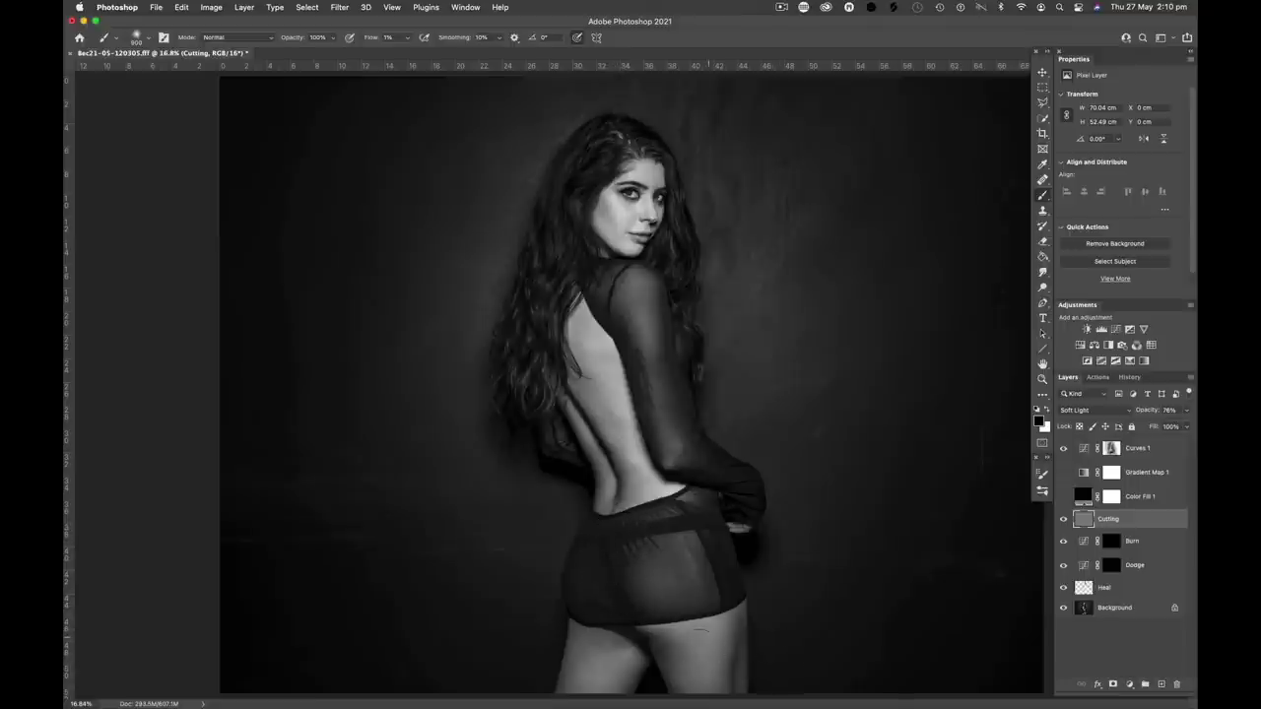
click(1063, 519)
click(1063, 519)
Step: Show the Gradient Map 1 layer and set its opacity to 13%
click(1063, 475)
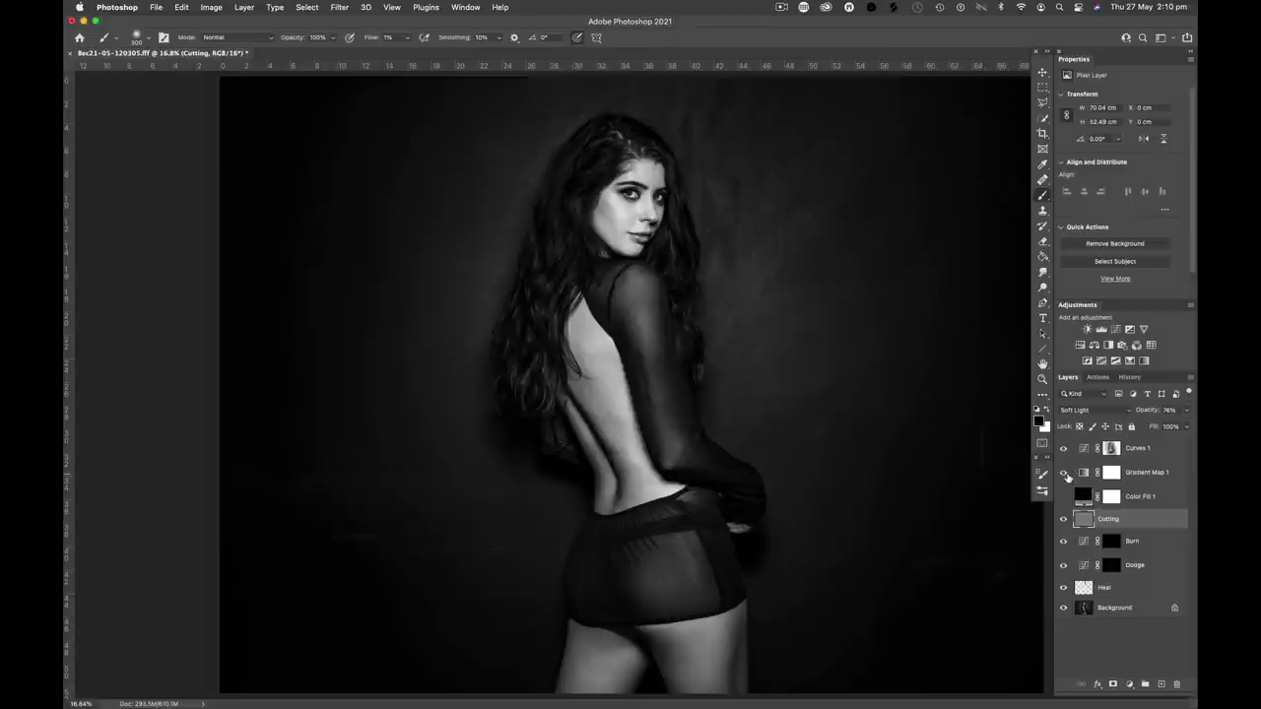
click(1170, 472)
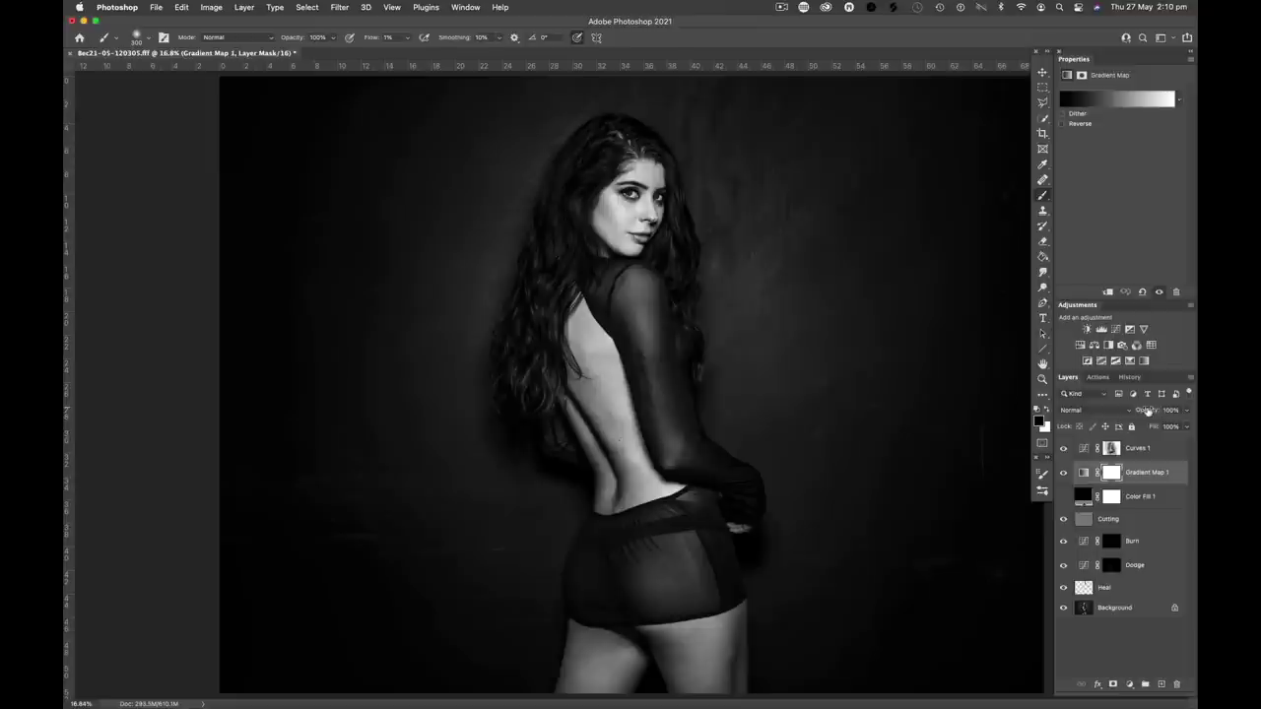
drag(1148, 412, 960, 417)
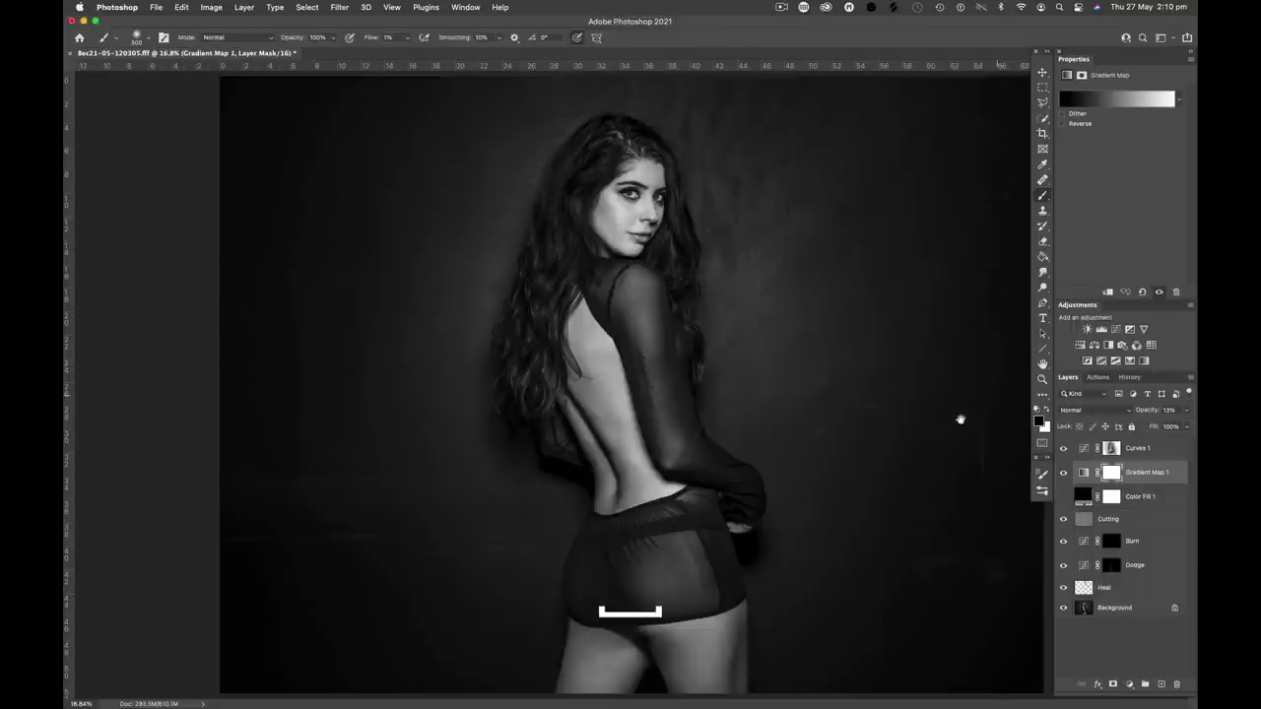
Step: Inspect the hair, back and arm up close, and touch up the skin on the Dodge and Burn layers' masks
key(ctrl+1)
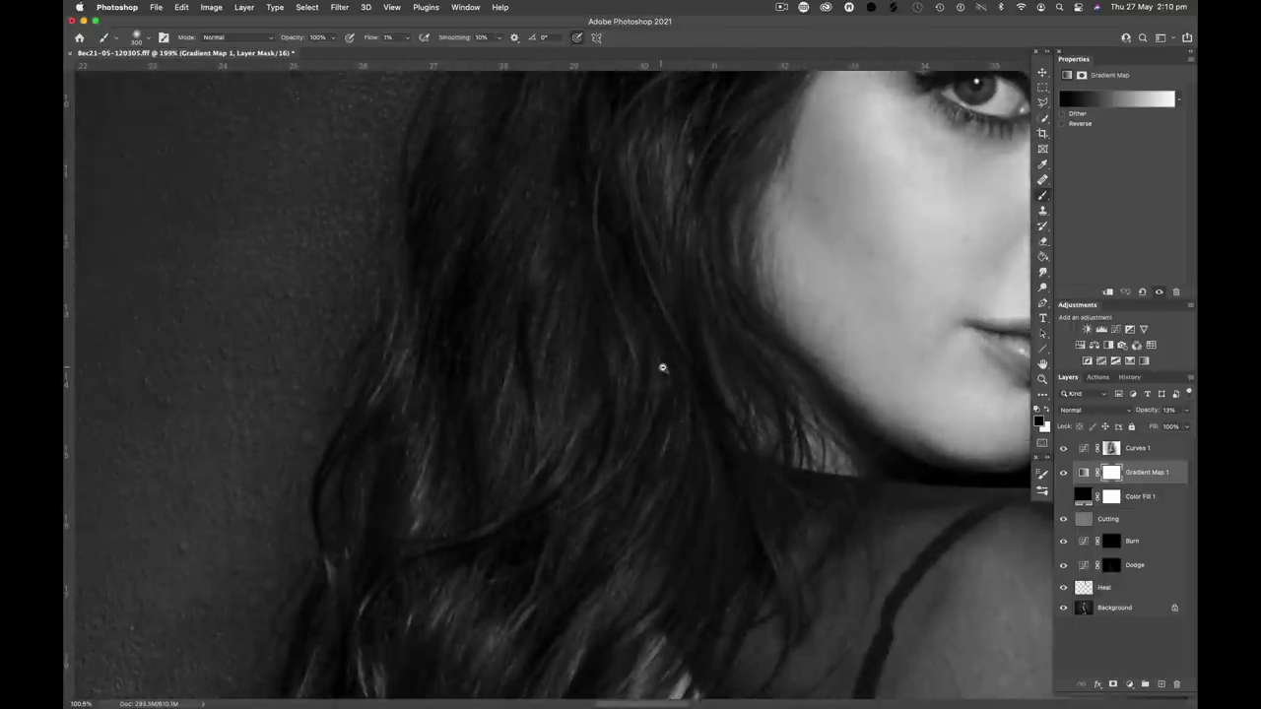
scroll(663, 367, down, 5)
scroll(664, 358, up, 2)
drag(684, 374, 512, 517)
scroll(512, 517, down, 10)
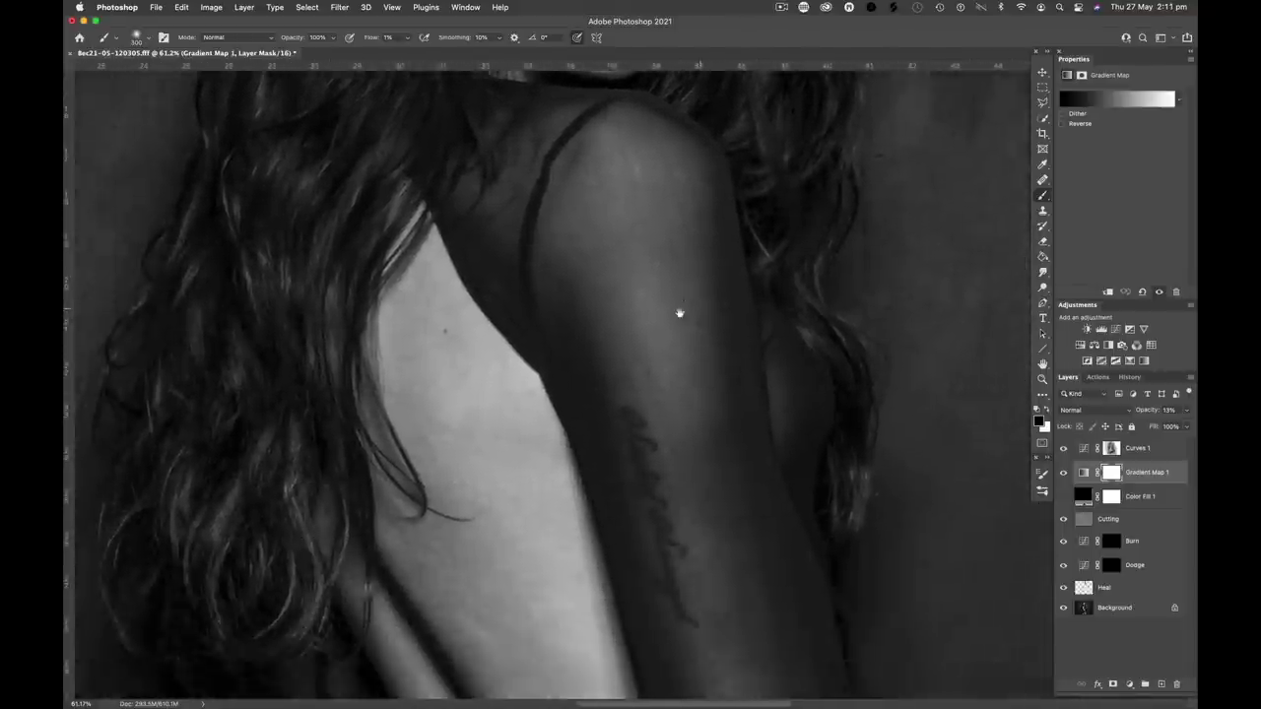
scroll(574, 335, right, 5)
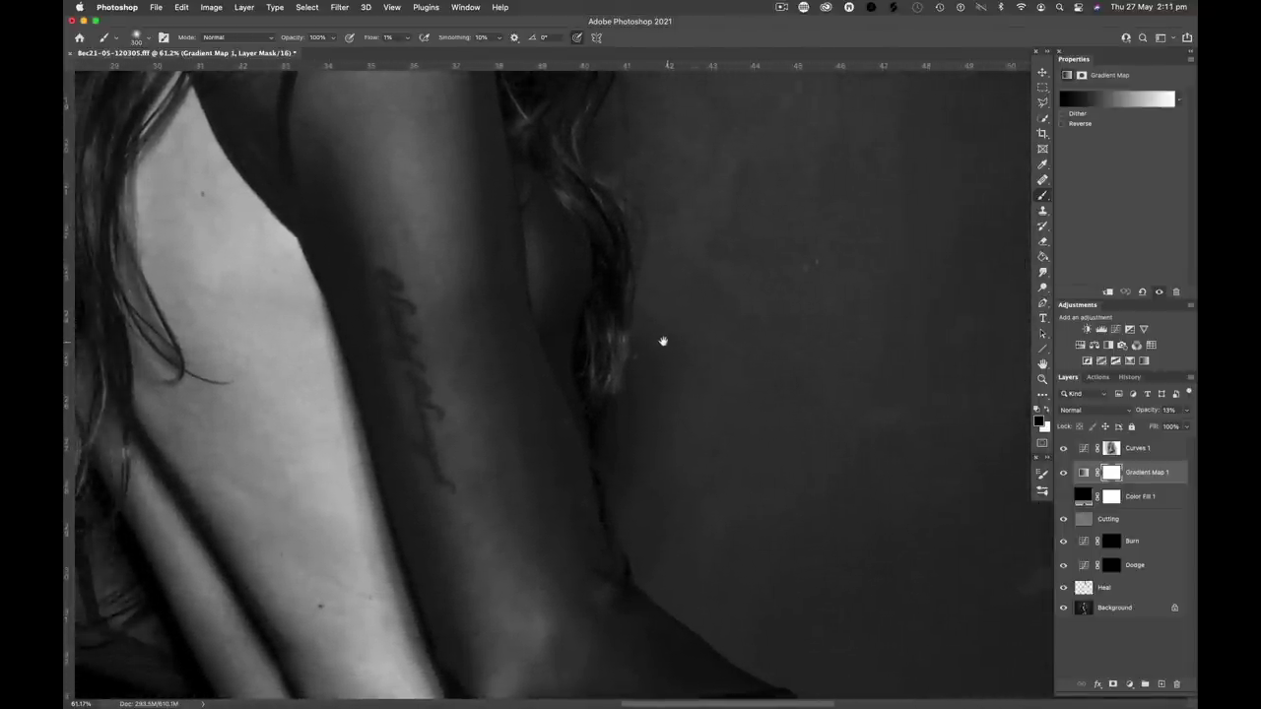
click(1133, 516)
key(ctrl+0)
click(1111, 564)
key(bracketright)
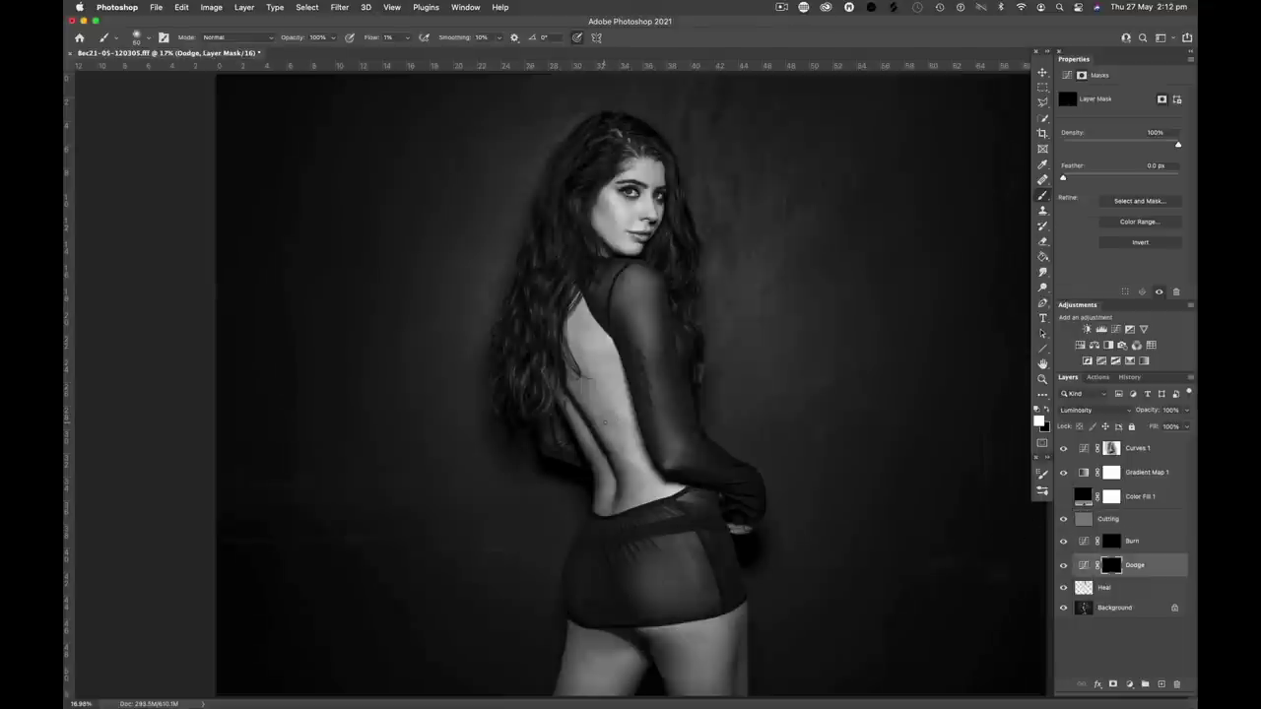
click(1112, 541)
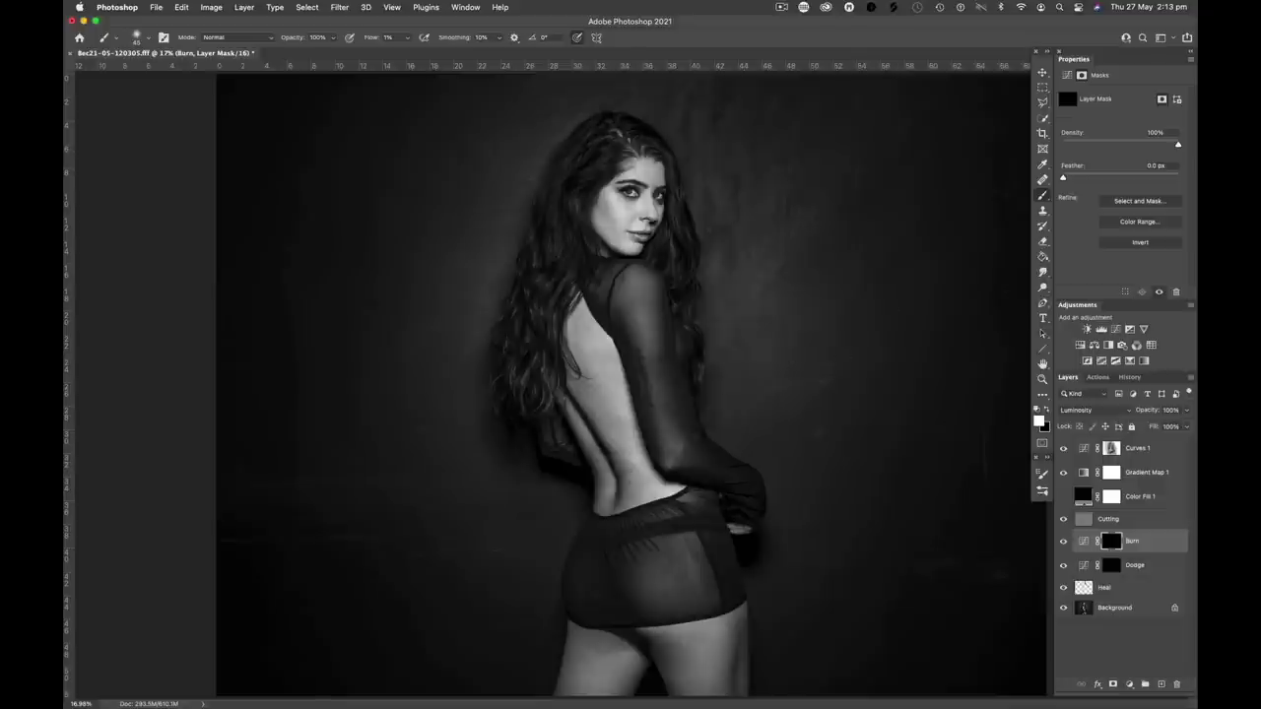
Step: Compare the finished retouch with the original Background layer alone, leaving the retouching layers visible
alt+click(1063, 607)
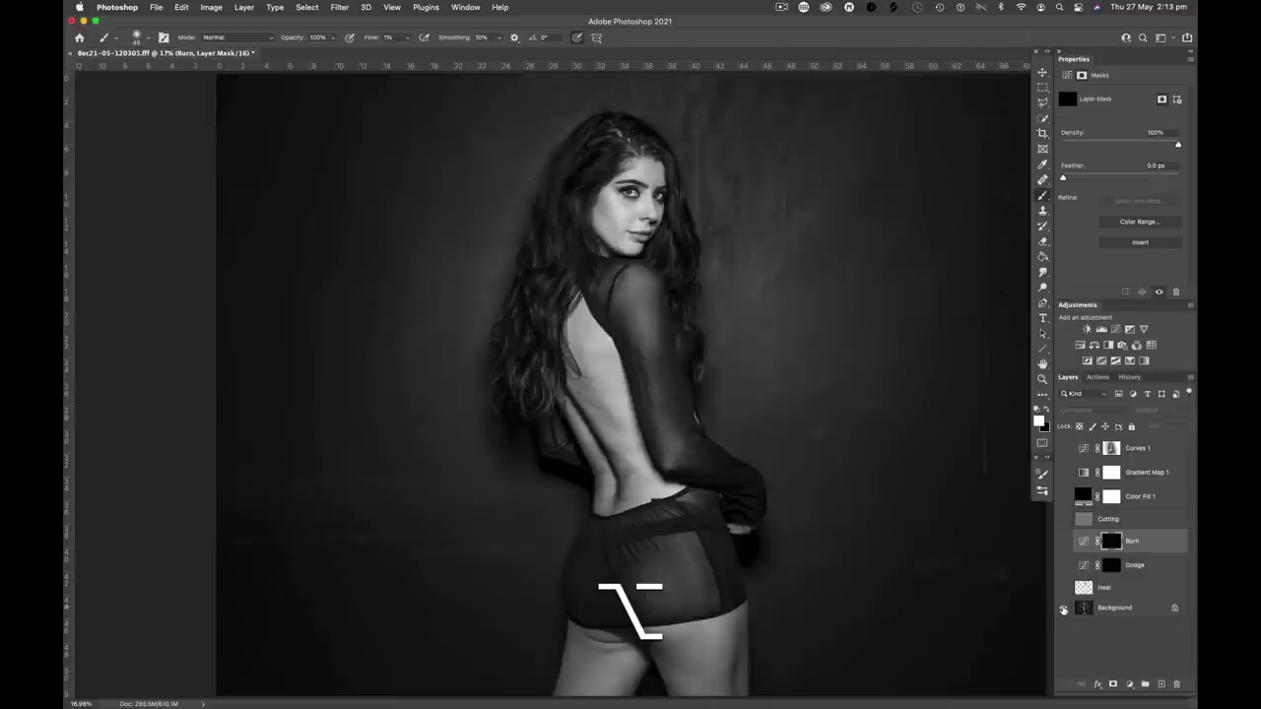
alt+click(1063, 608)
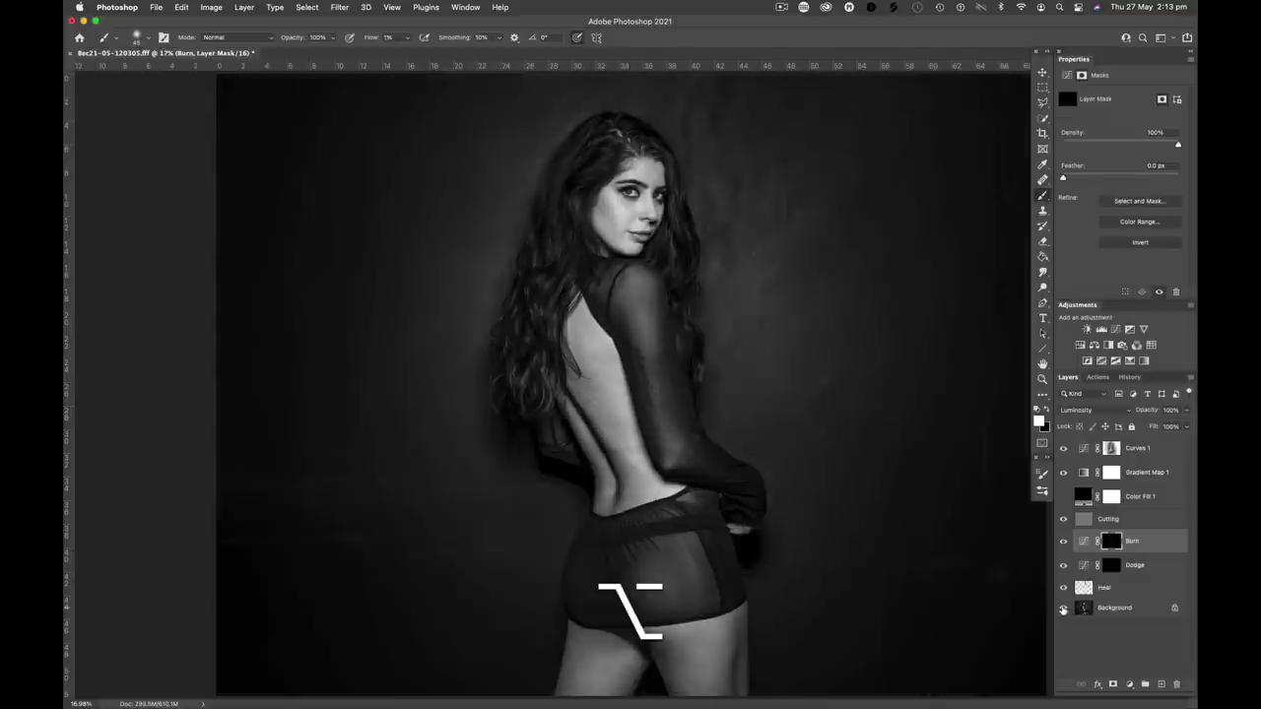
alt+click(1063, 608)
alt+click(1063, 608)
alt+click(1063, 608)
alt+click(1063, 608)
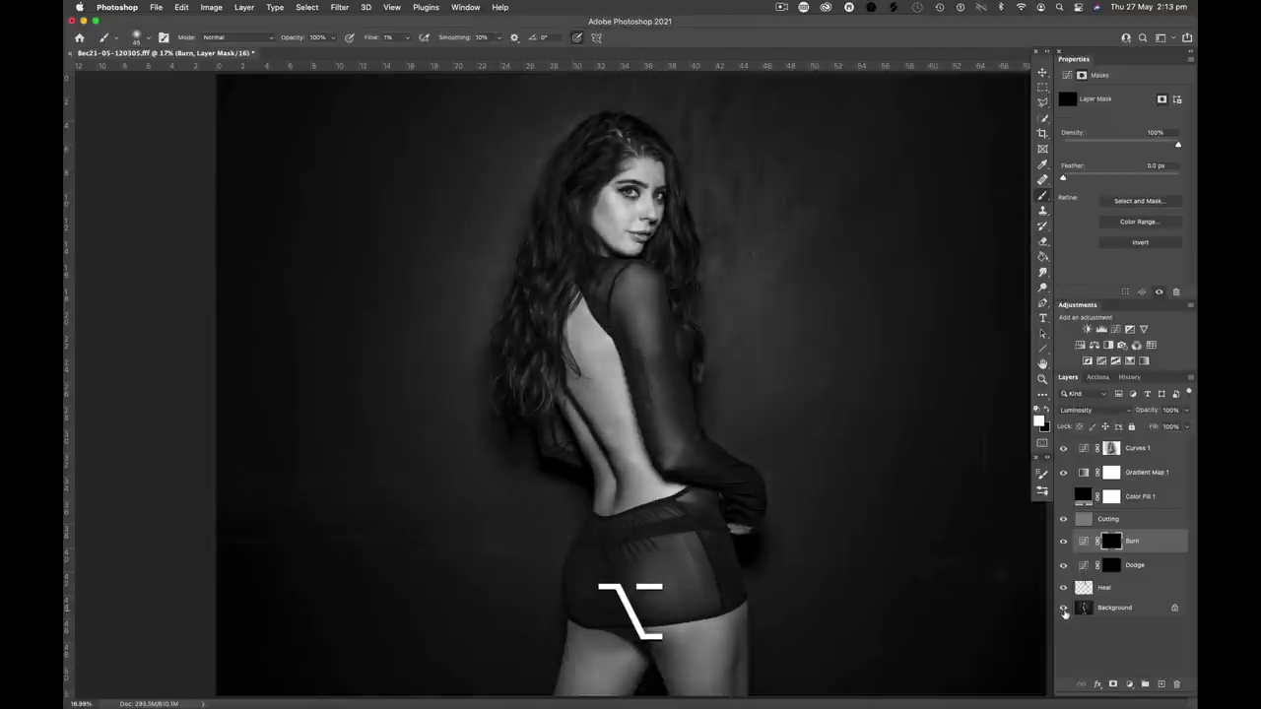